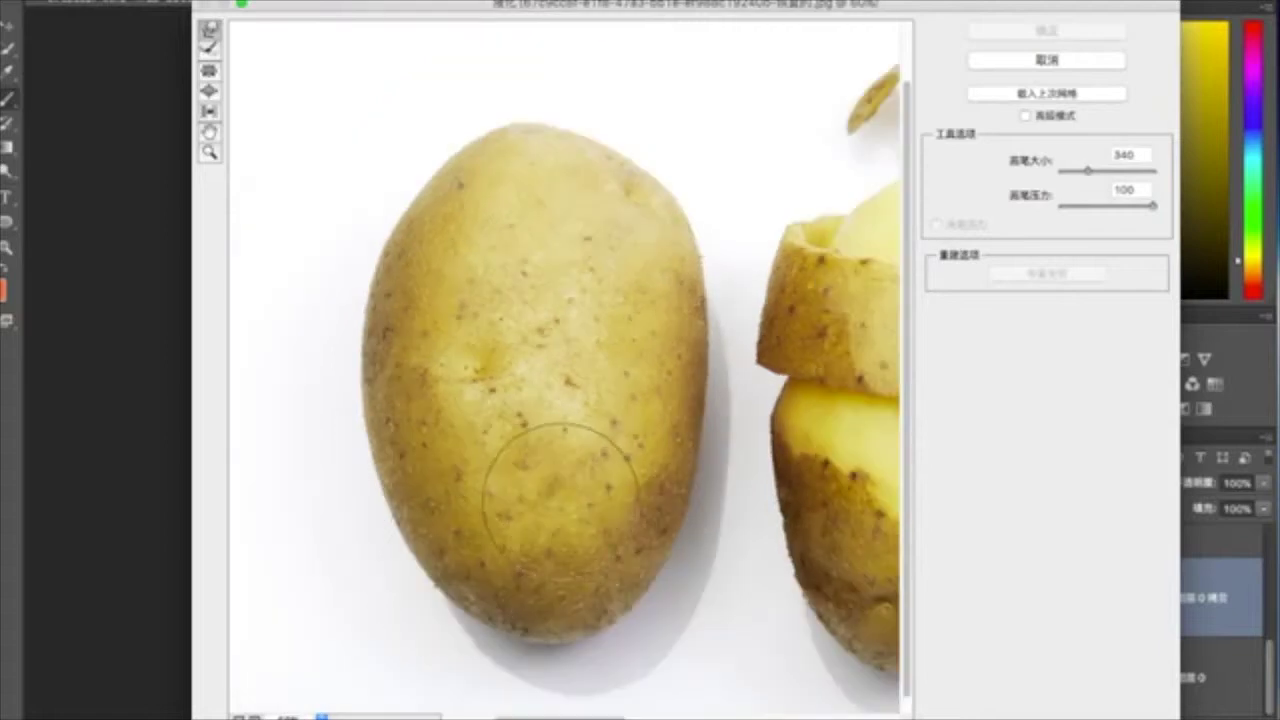
Step: Forward-warp the potato's top notch, upper-left lobe and lower bulge at brush size 144, then apply
{"action": "mouse_move", "coordinate": [530, 60]}
{"action": "left_mouse_down"}
{"action": "mouse_move", "coordinate": [523, 149]}
{"action": "mouse_move", "coordinate": [449, 129]}
{"action": "mouse_move", "coordinate": [620, 192]}
{"action": "left_mouse_up"}
{"action": "mouse_move", "coordinate": [394, 543]}
{"action": "left_mouse_down"}
{"action": "mouse_move", "coordinate": [377, 371]}
{"action": "mouse_move", "coordinate": [520, 195]}
{"action": "mouse_move", "coordinate": [391, 249]}
{"action": "mouse_move", "coordinate": [623, 237]}
{"action": "mouse_move", "coordinate": [643, 271]}
{"action": "mouse_move", "coordinate": [614, 229]}
{"action": "mouse_move", "coordinate": [623, 300]}
{"action": "mouse_move", "coordinate": [629, 286]}
{"action": "left_mouse_up"}
{"action": "mouse_move", "coordinate": [650, 395]}
{"action": "left_mouse_down"}
{"action": "mouse_move", "coordinate": [637, 391]}
{"action": "mouse_move", "coordinate": [657, 357]}
{"action": "mouse_move", "coordinate": [614, 223]}
{"action": "left_mouse_up"}
{"action": "mouse_move", "coordinate": [417, 430]}
{"action": "left_mouse_down"}
{"action": "mouse_move", "coordinate": [386, 486]}
{"action": "mouse_move", "coordinate": [443, 571]}
{"action": "mouse_move", "coordinate": [580, 614]}
{"action": "mouse_move", "coordinate": [643, 457]}
{"action": "mouse_move", "coordinate": [677, 500]}
{"action": "mouse_move", "coordinate": [645, 556]}
{"action": "left_mouse_up"}
{"action": "mouse_move", "coordinate": [423, 220]}
{"action": "left_mouse_down"}
{"action": "mouse_move", "coordinate": [429, 314]}
{"action": "mouse_move", "coordinate": [534, 243]}
{"action": "mouse_move", "coordinate": [466, 229]}
{"action": "mouse_move", "coordinate": [429, 286]}
{"action": "mouse_move", "coordinate": [586, 294]}
{"action": "mouse_move", "coordinate": [598, 314]}
{"action": "mouse_move", "coordinate": [594, 280]}
{"action": "mouse_move", "coordinate": [666, 360]}
{"action": "mouse_move", "coordinate": [629, 323]}
{"action": "mouse_move", "coordinate": [690, 300]}
{"action": "mouse_move", "coordinate": [677, 271]}
{"action": "left_mouse_up"}
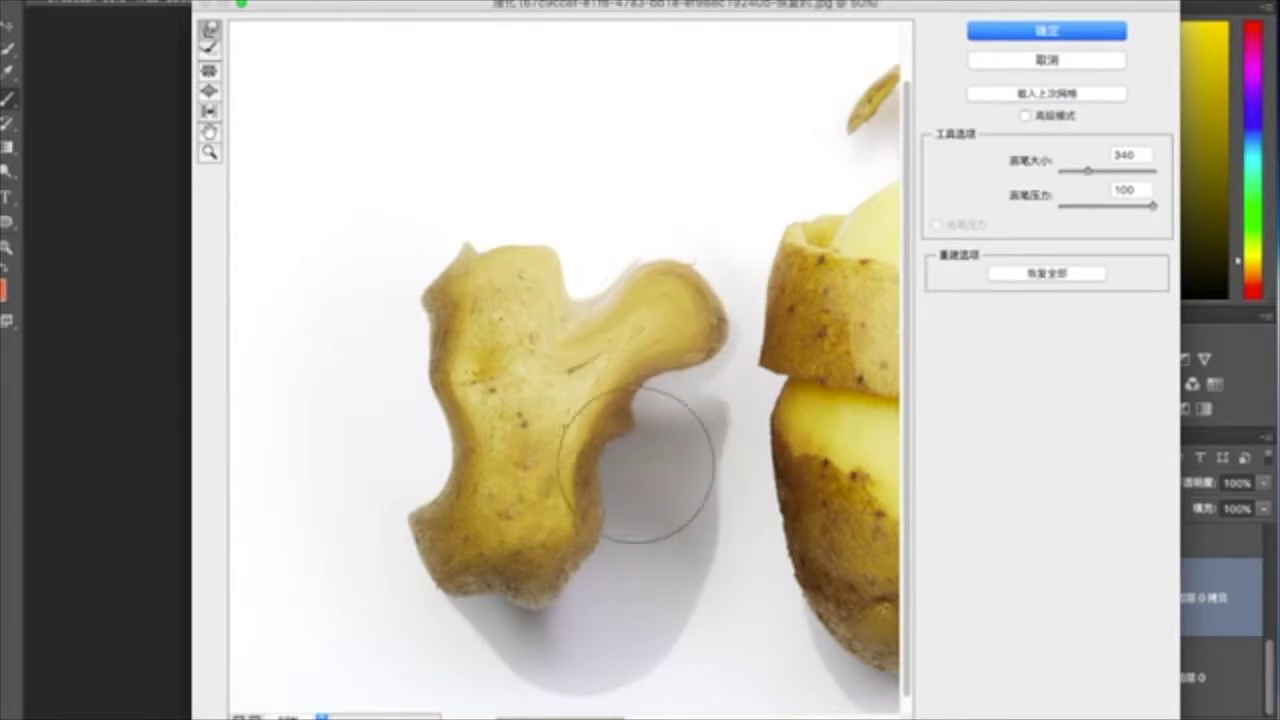
{"action": "mouse_move", "coordinate": [418, 497]}
{"action": "left_mouse_down"}
{"action": "mouse_move", "coordinate": [508, 609]}
{"action": "mouse_move", "coordinate": [623, 543]}
{"action": "mouse_move", "coordinate": [634, 414]}
{"action": "left_mouse_up"}
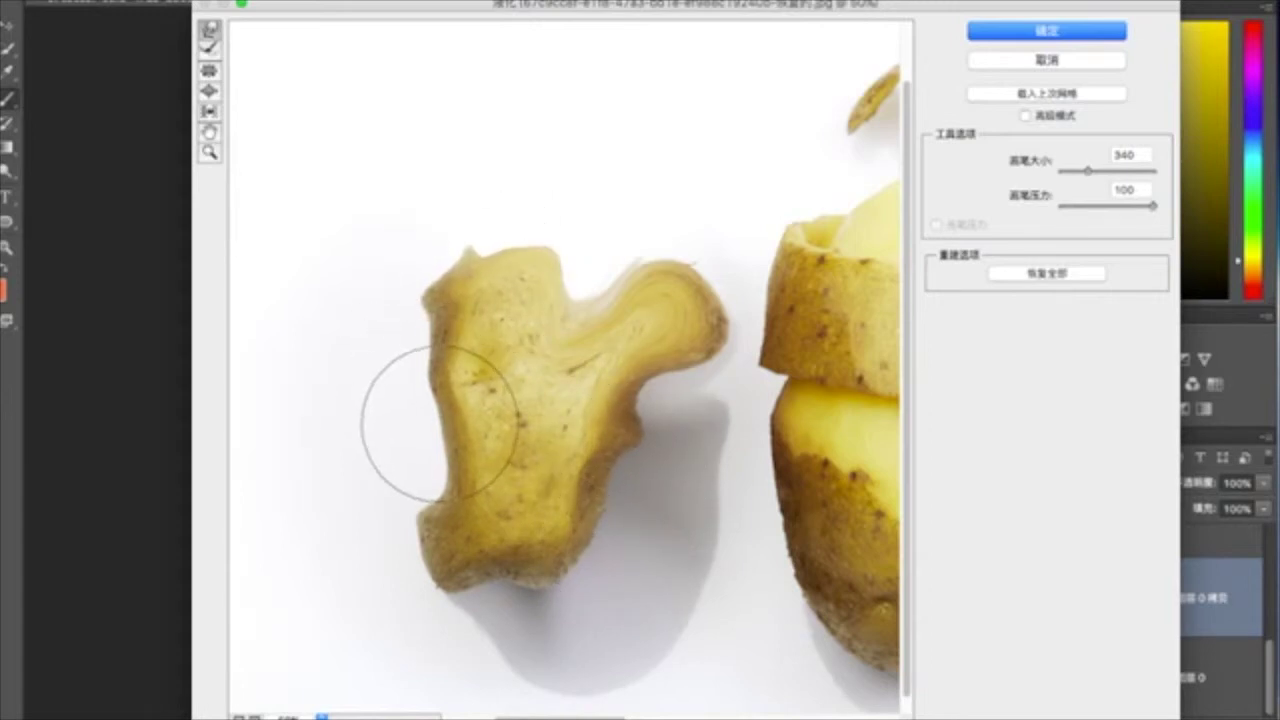
{"action": "left_click_drag", "start_coordinate": [1088, 171], "coordinate": [1081, 171]}
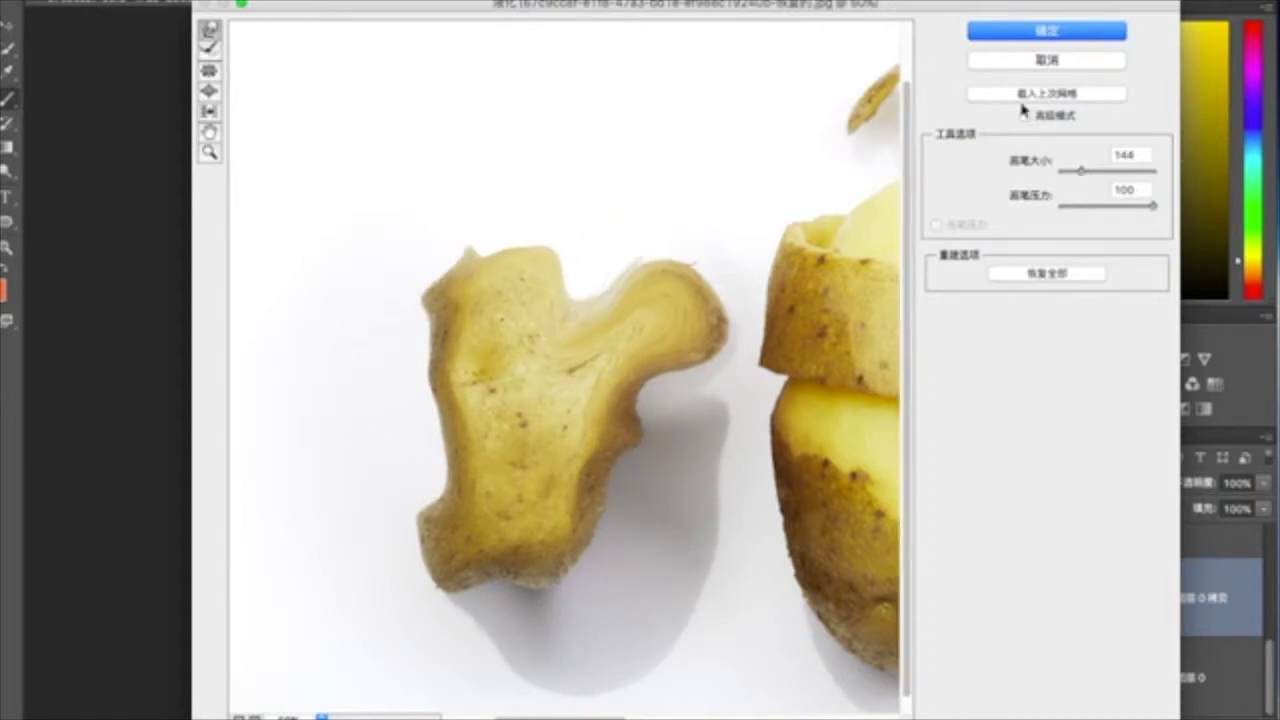
{"action": "left_click", "coordinate": [883, 3]}
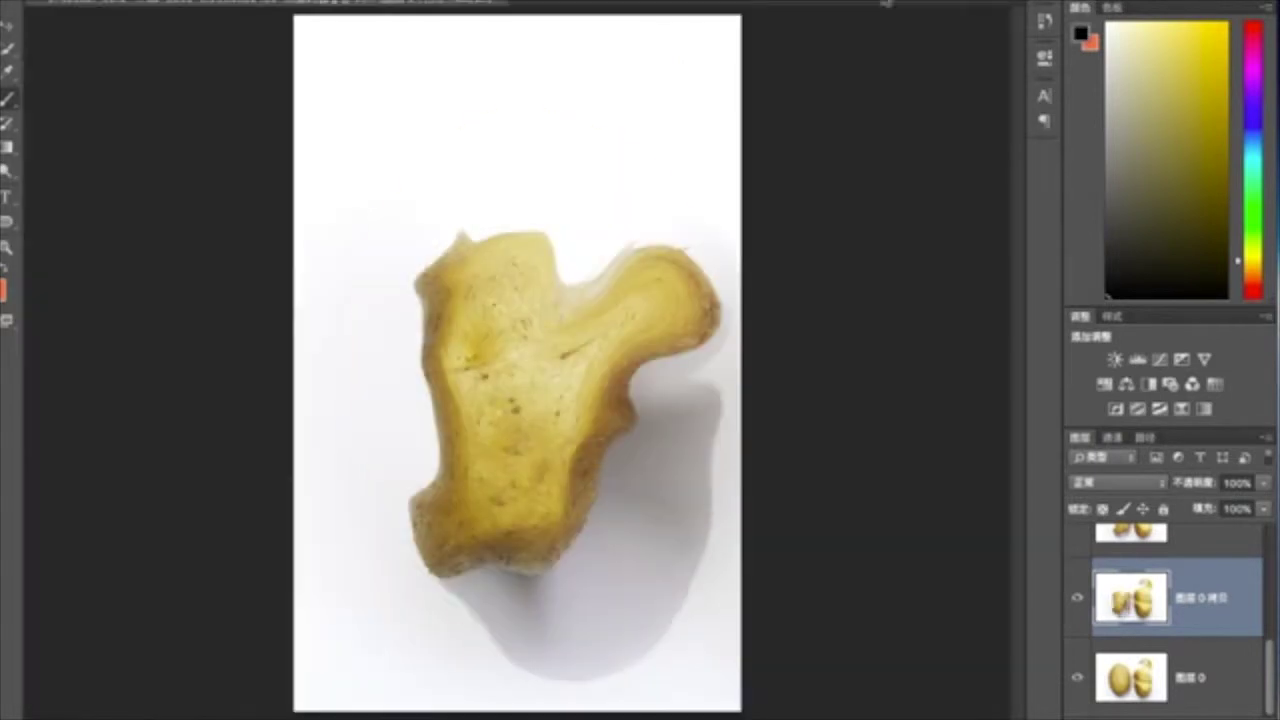
Step: Set an 18 px brush and paint two black eye dots on the figure
{"action": "left_click", "coordinate": [814, 125]}
{"action": "left_click", "coordinate": [30, 2]}
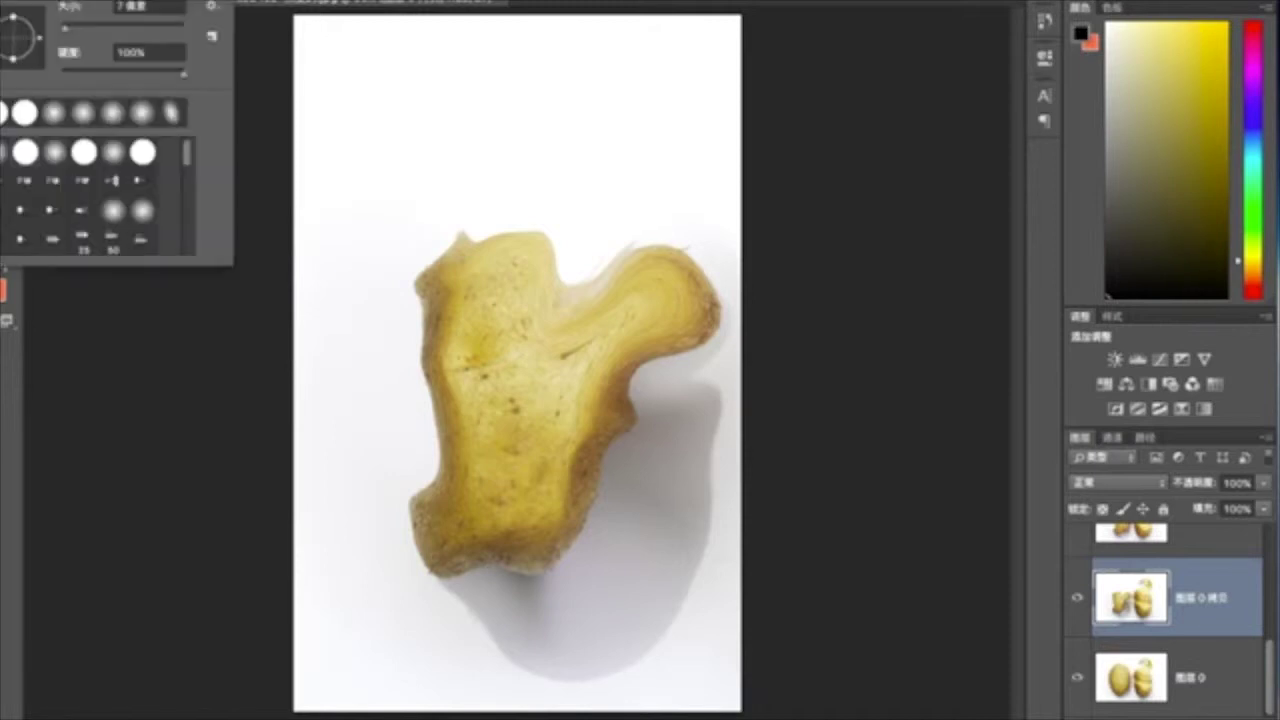
{"action": "left_click_drag", "start_coordinate": [66, 37], "coordinate": [82, 50]}
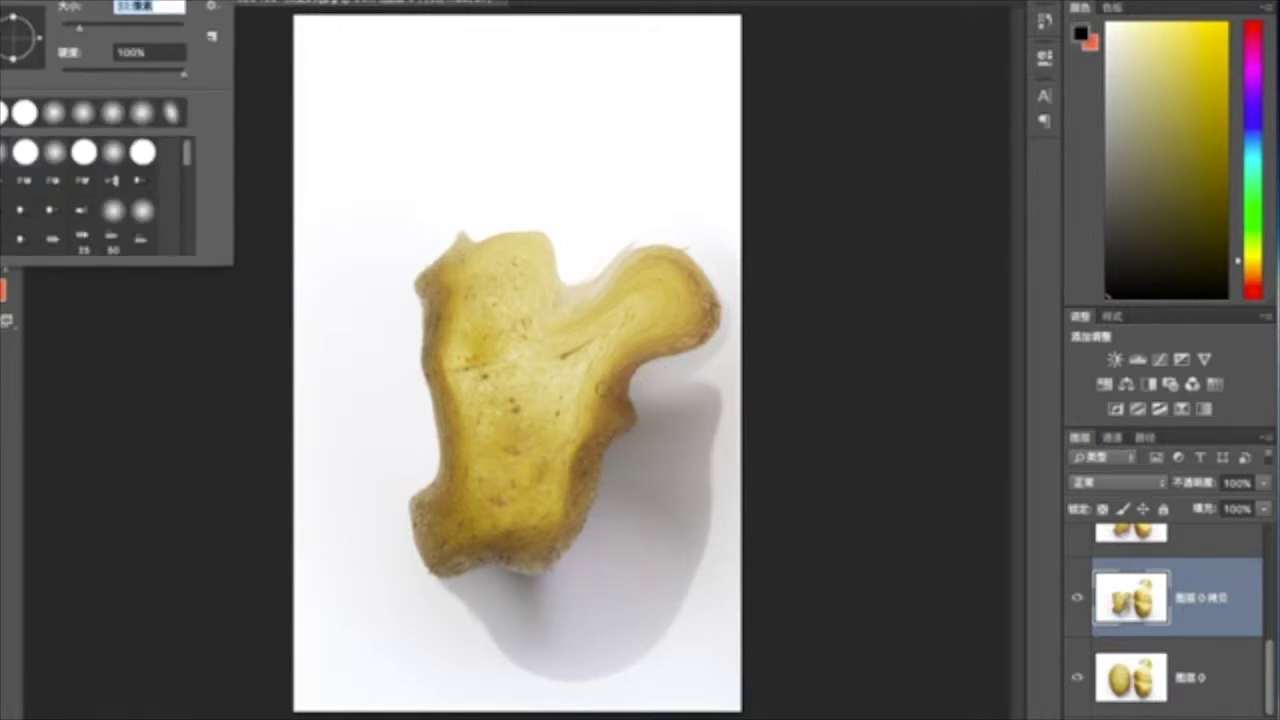
{"action": "left_click", "coordinate": [455, 331]}
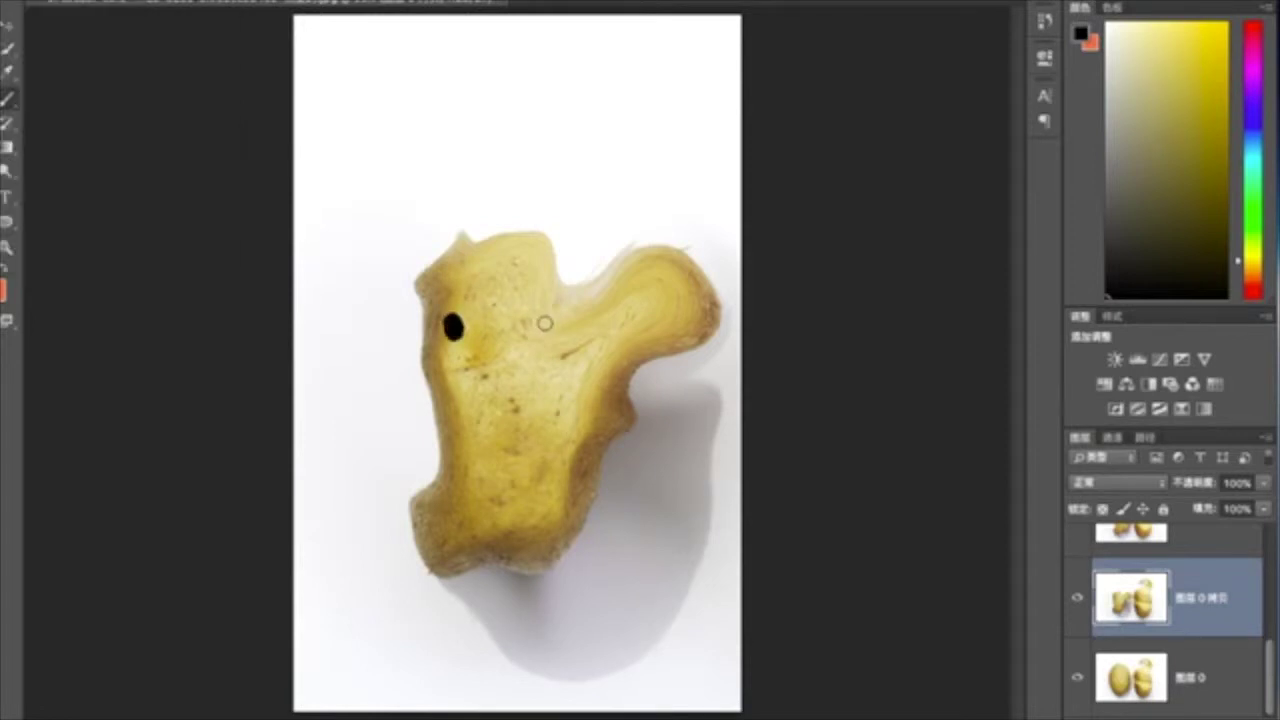
{"action": "left_click", "coordinate": [4, 286]}
{"action": "left_click", "coordinate": [612, 142]}
{"action": "left_click", "coordinate": [806, 123]}
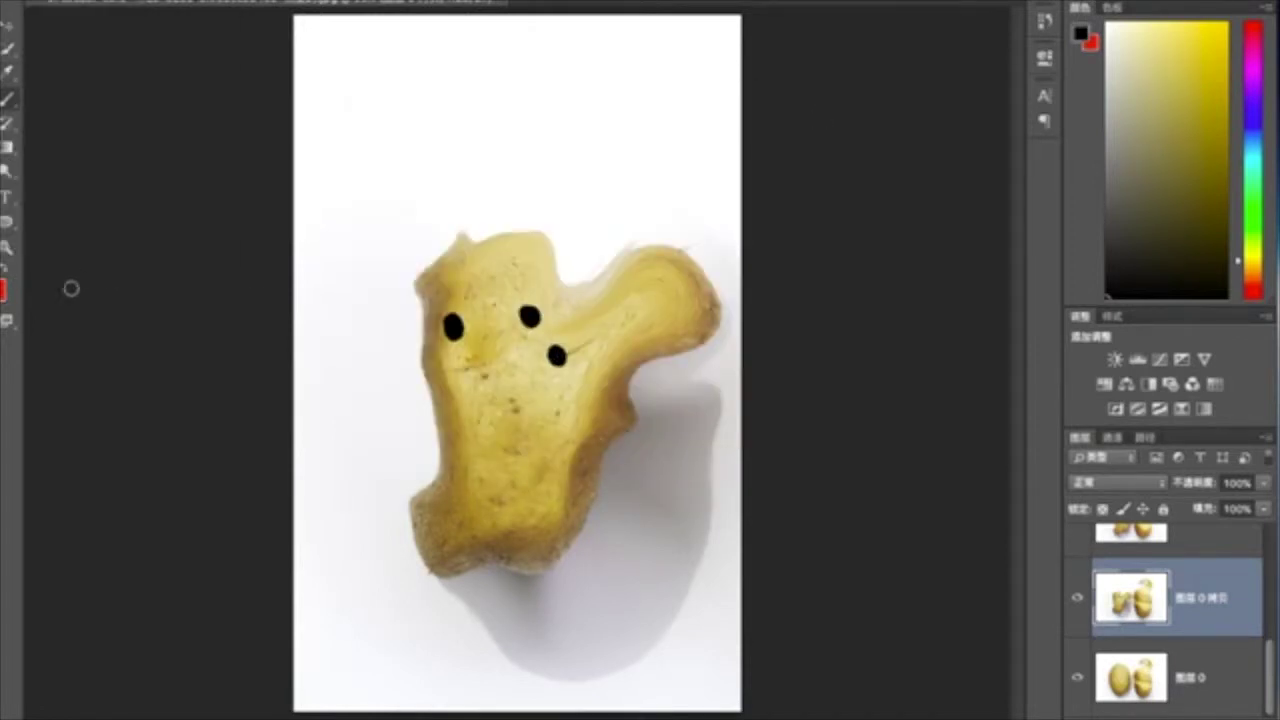
Step: Paint a red-orange (fb4c0c) mouth, outline it with a black V stroke, and undo the last stroke
{"action": "key", "text": "x"}
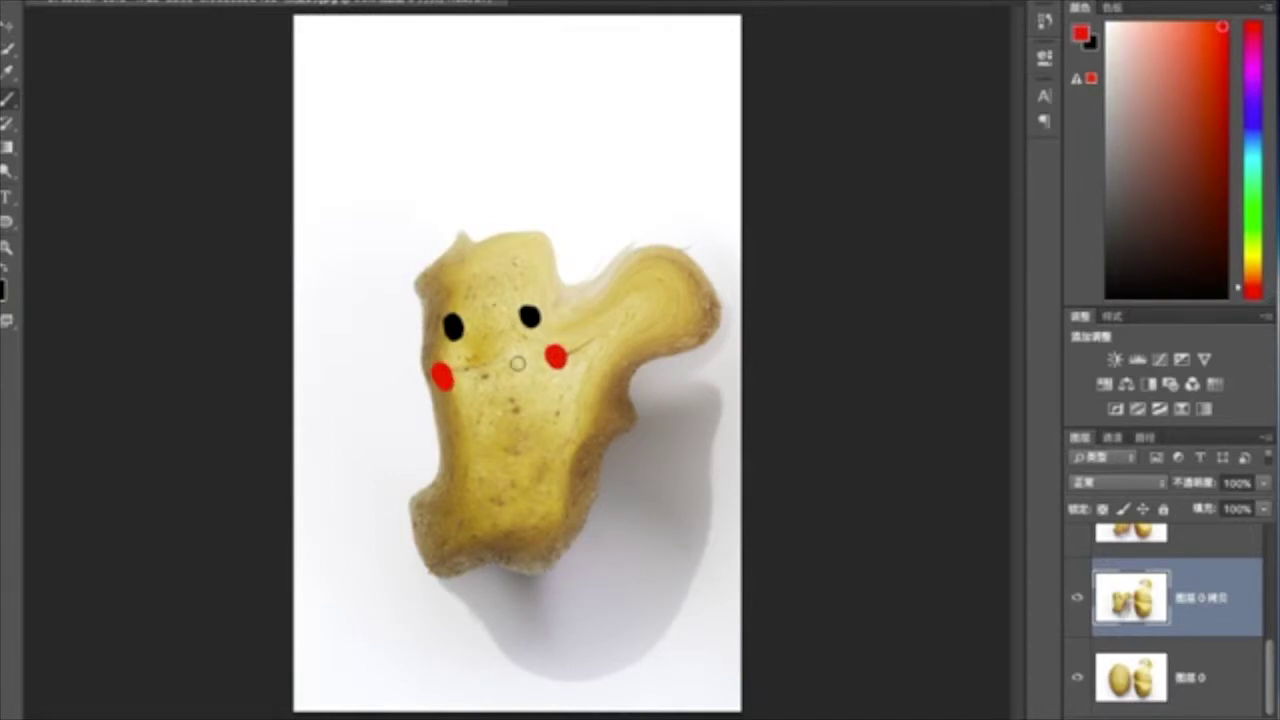
{"action": "left_click", "coordinate": [4, 286]}
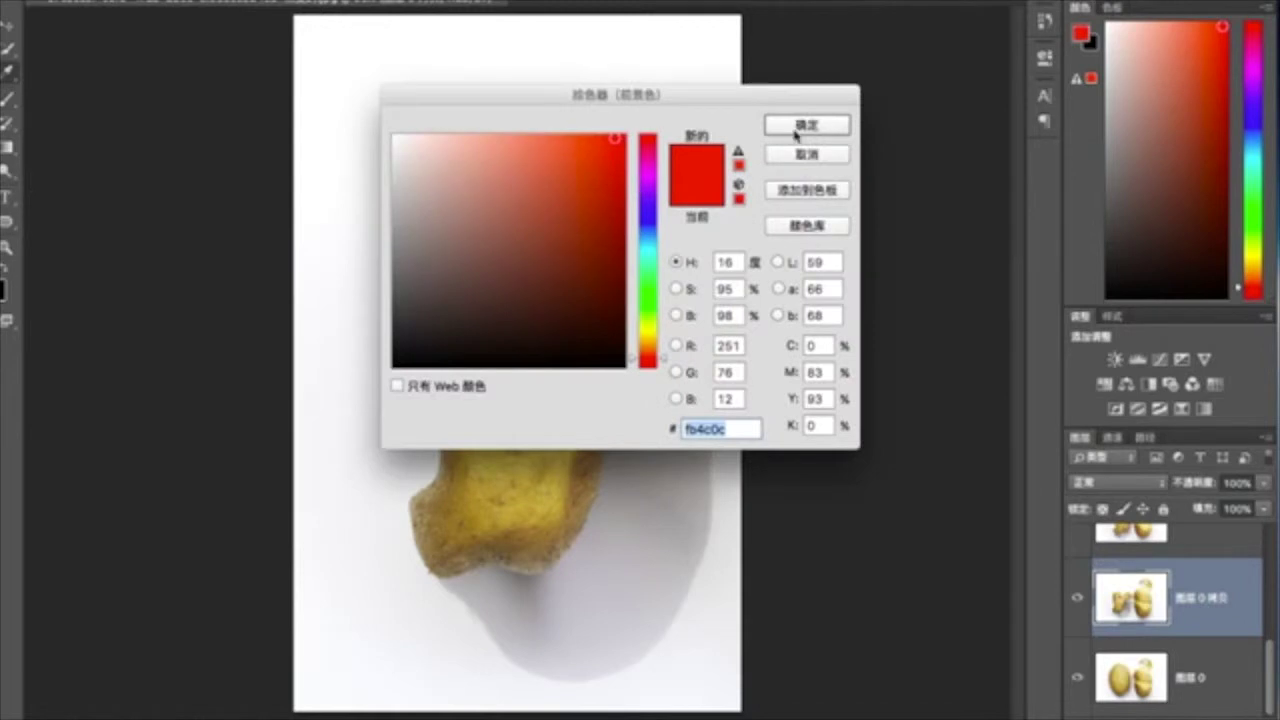
{"action": "left_click", "coordinate": [796, 127]}
{"action": "left_click", "coordinate": [491, 361]}
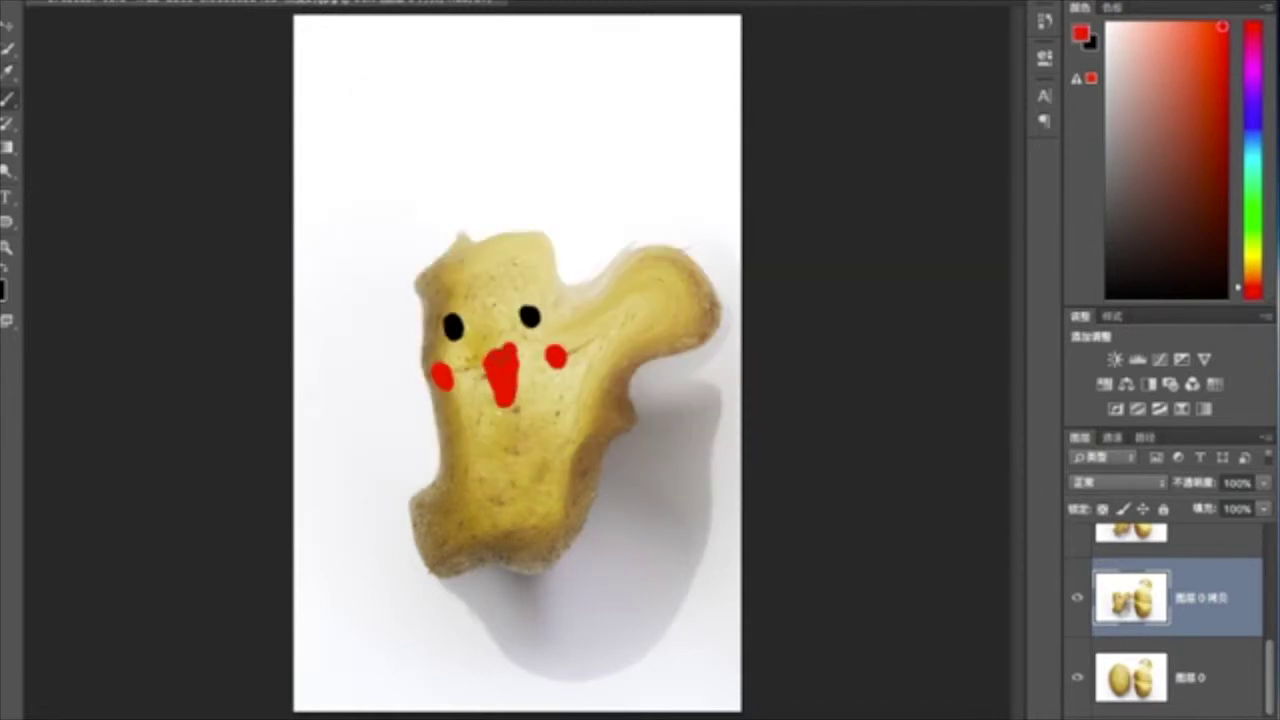
{"action": "left_click", "coordinate": [6, 272]}
{"action": "mouse_move", "coordinate": [482, 352]}
{"action": "left_mouse_down"}
{"action": "mouse_move", "coordinate": [493, 386]}
{"action": "mouse_move", "coordinate": [516, 348]}
{"action": "left_mouse_up"}
{"action": "left_click", "coordinate": [6, 272]}
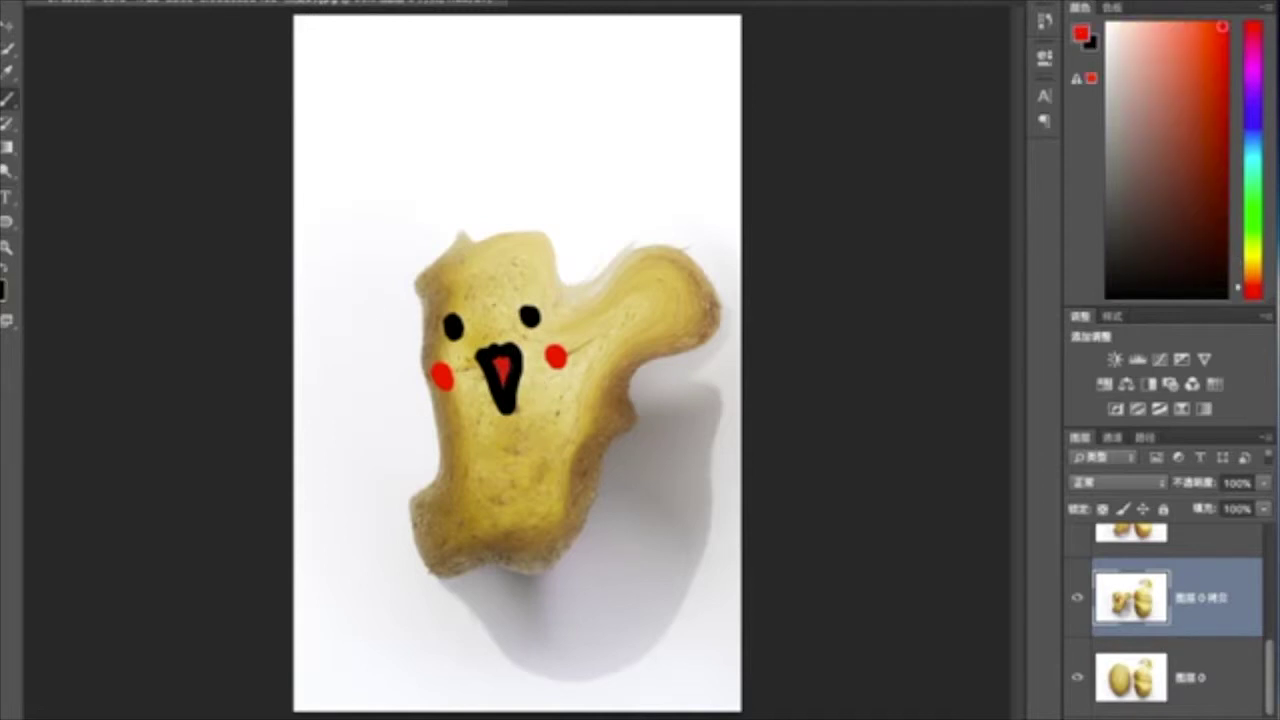
{"action": "key", "text": "ctrl+z"}
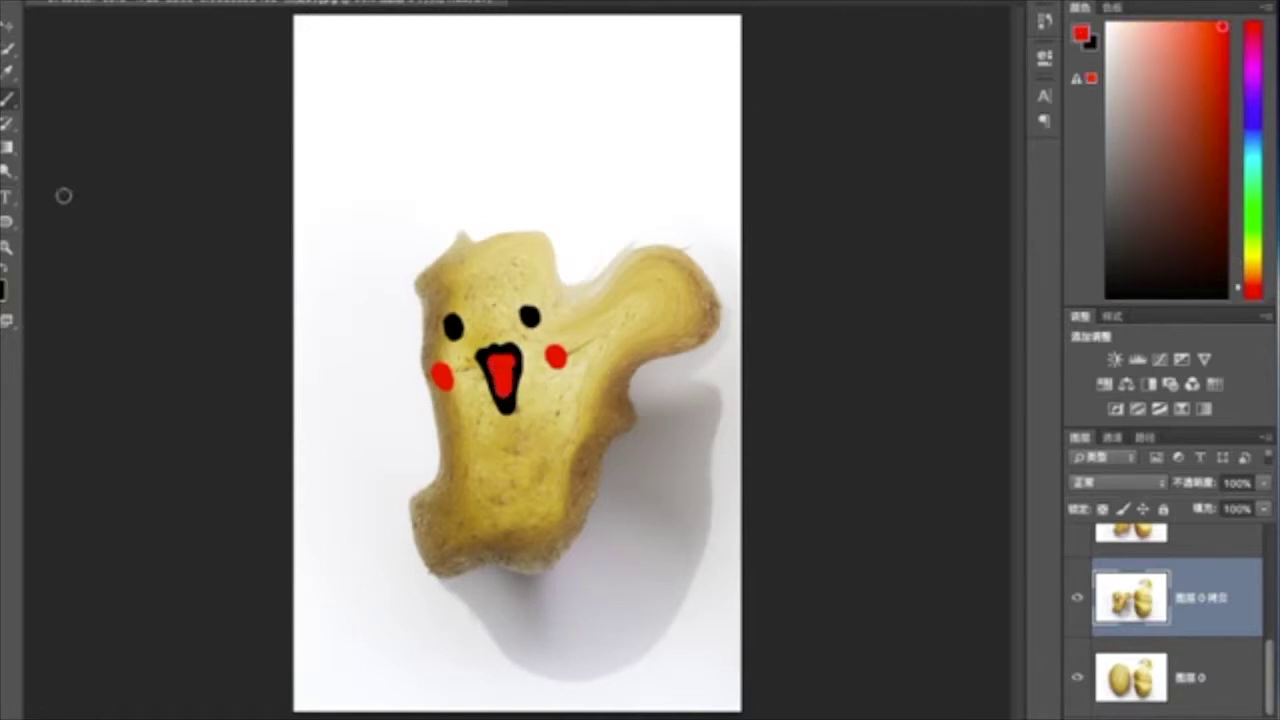
Step: Leave Liquify without changes and brush a thick black outline around the figure
{"action": "left_click", "coordinate": [350, 2]}
{"action": "left_click", "coordinate": [380, 75]}
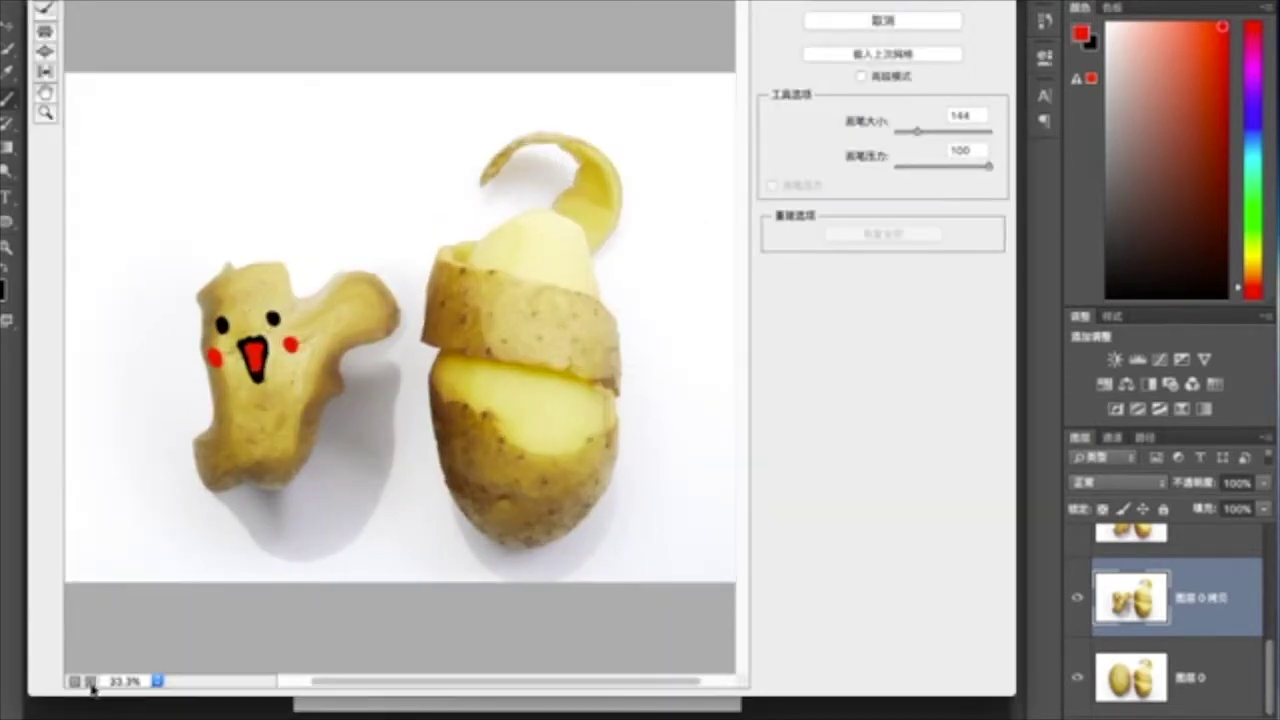
{"action": "left_click", "coordinate": [90, 681]}
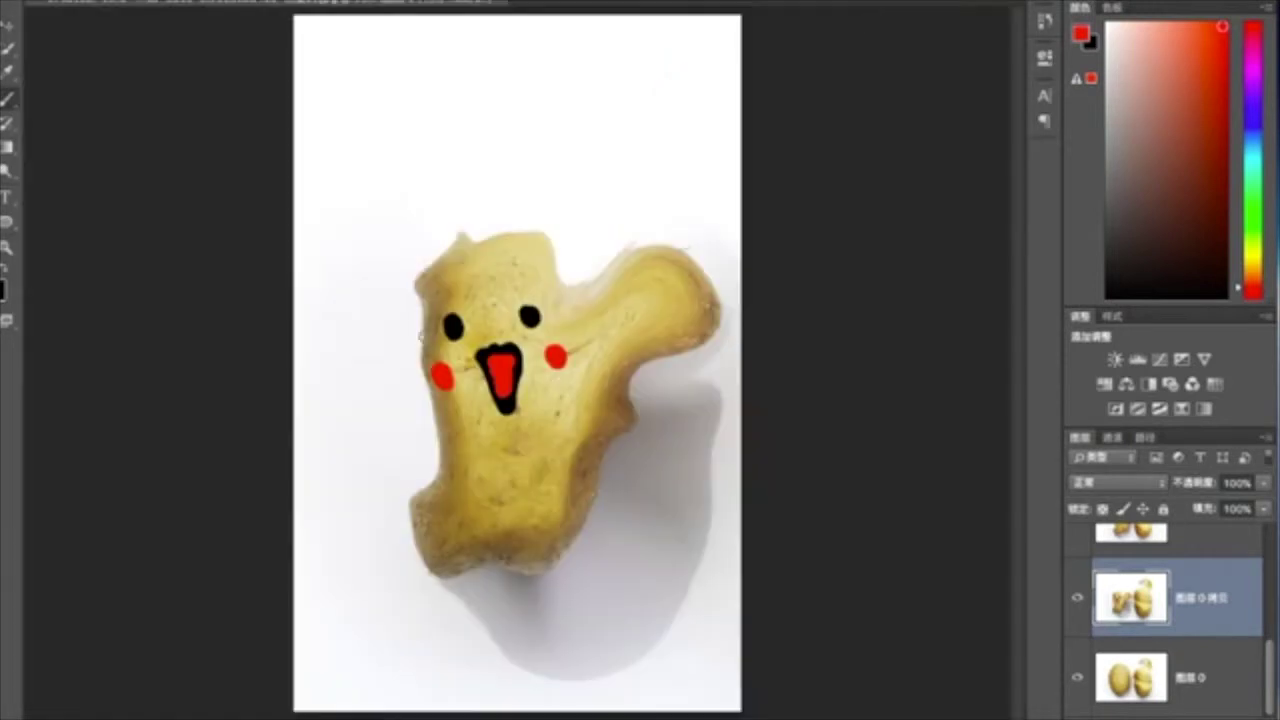
{"action": "left_click", "coordinate": [8, 270]}
{"action": "mouse_move", "coordinate": [548, 232]}
{"action": "left_mouse_down"}
{"action": "mouse_move", "coordinate": [490, 236]}
{"action": "mouse_move", "coordinate": [426, 272]}
{"action": "mouse_move", "coordinate": [432, 478]}
{"action": "mouse_move", "coordinate": [412, 522]}
{"action": "mouse_move", "coordinate": [505, 576]}
{"action": "mouse_move", "coordinate": [598, 490]}
{"action": "mouse_move", "coordinate": [630, 382]}
{"action": "mouse_move", "coordinate": [712, 305]}
{"action": "mouse_move", "coordinate": [668, 240]}
{"action": "mouse_move", "coordinate": [557, 270]}
{"action": "mouse_move", "coordinate": [548, 233]}
{"action": "left_mouse_up"}
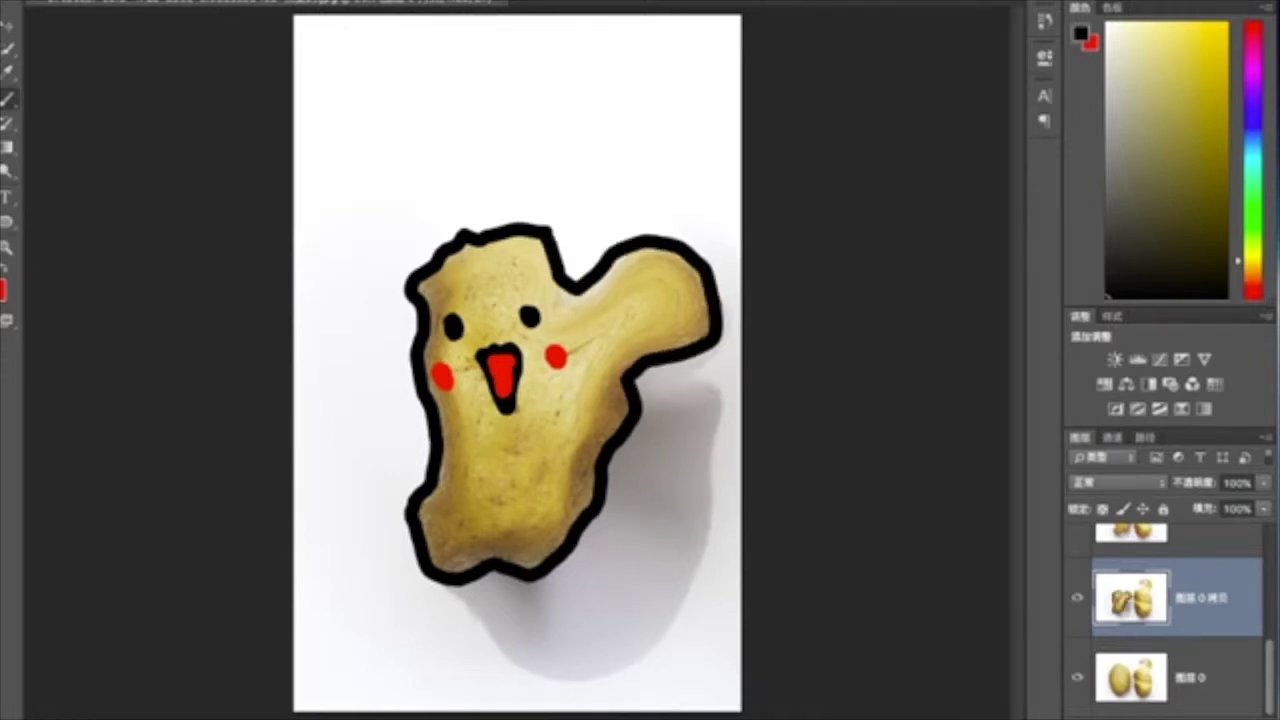
Step: Open Liquify, zoom its preview in on the figure and back out to 50%, then close it
{"action": "left_click", "coordinate": [362, 2]}
{"action": "left_click", "coordinate": [477, 76]}
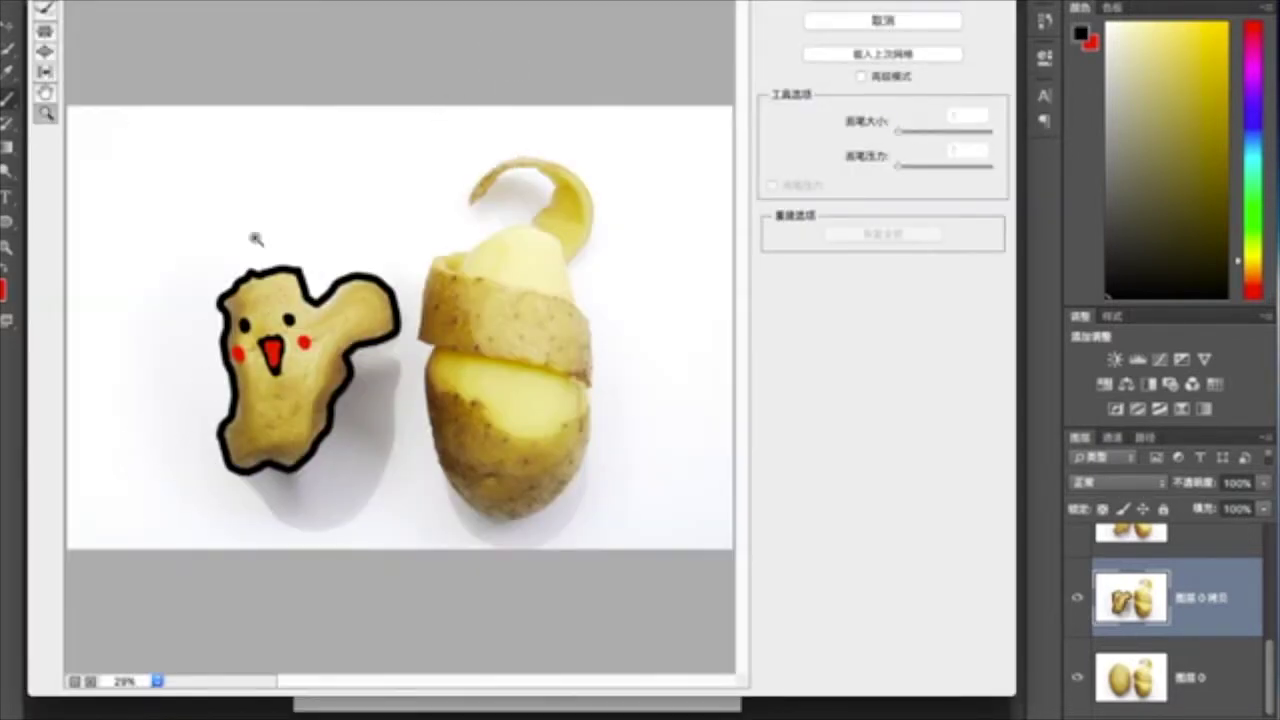
{"action": "left_click", "coordinate": [255, 238]}
{"action": "left_click", "coordinate": [342, 352]}
{"action": "left_click", "coordinate": [157, 681]}
{"action": "left_click", "coordinate": [118, 688]}
{"action": "left_click", "coordinate": [80, 681]}
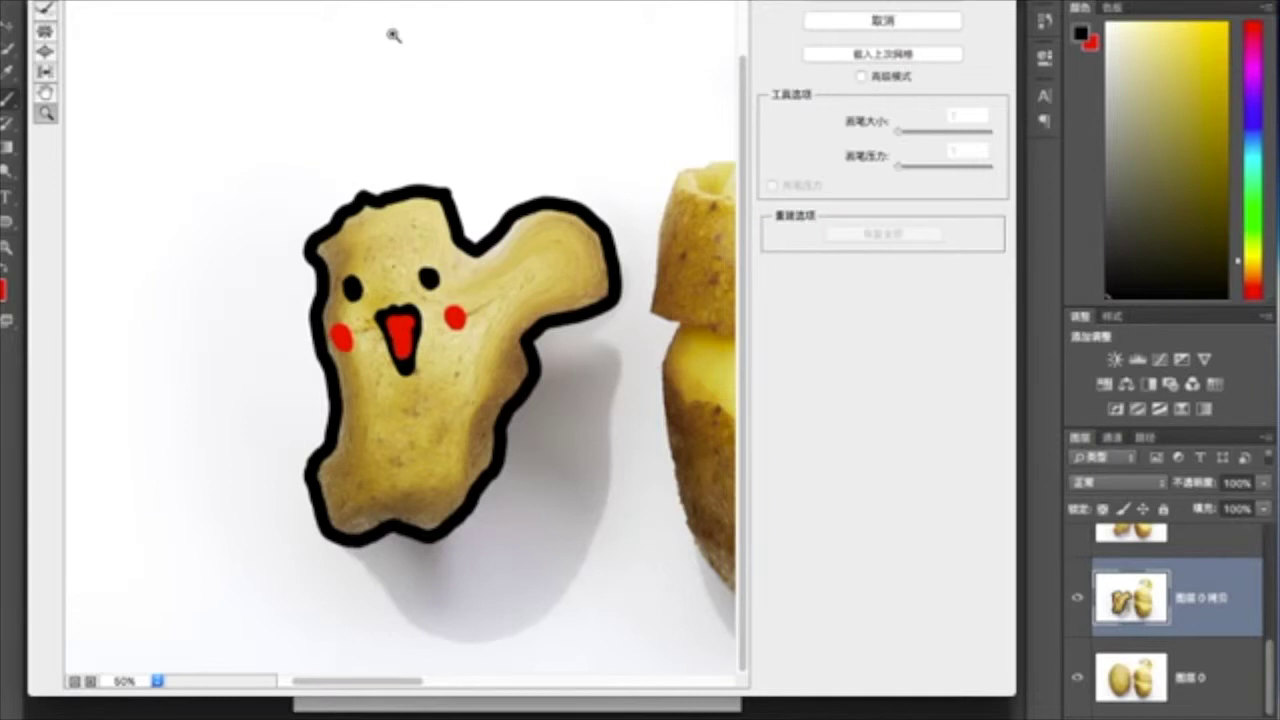
{"action": "left_click", "coordinate": [883, 20]}
{"action": "scroll", "coordinate": [1268, 543], "scroll_direction": "up", "scroll_amount": 3}
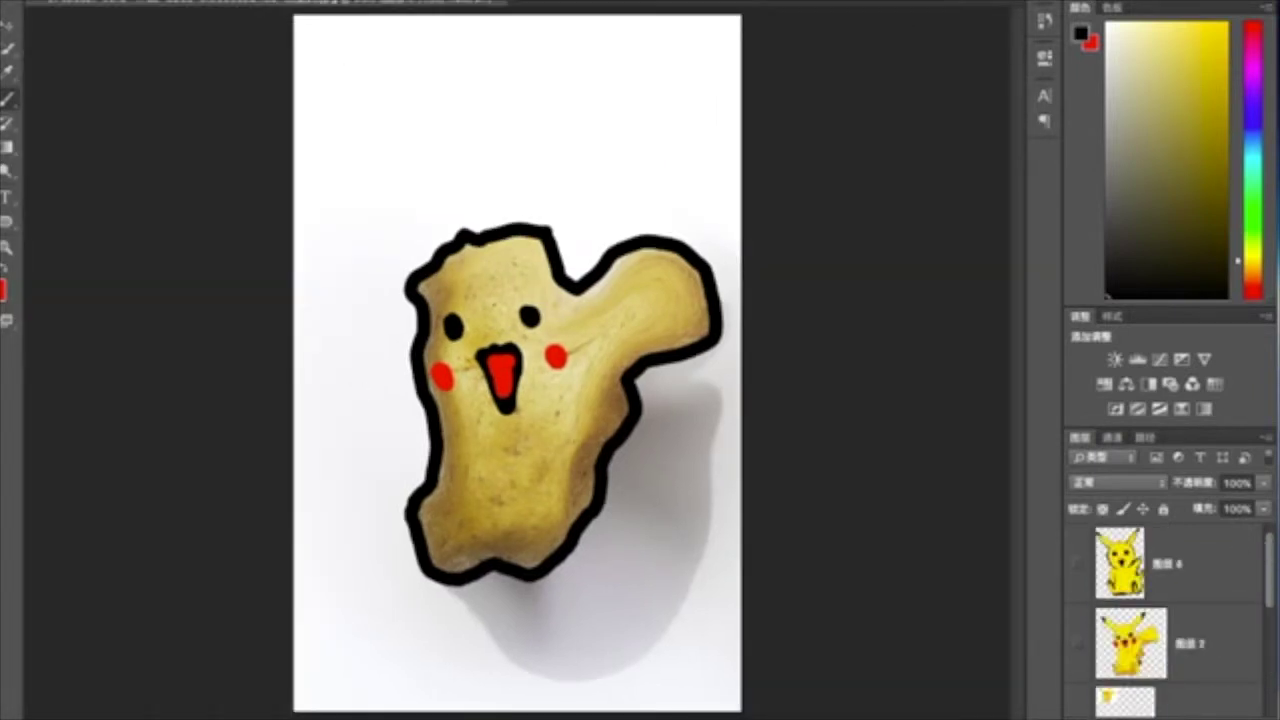
Step: Open Liquify again at 50% preview zoom and close it without changes
{"action": "left_click", "coordinate": [414, 78]}
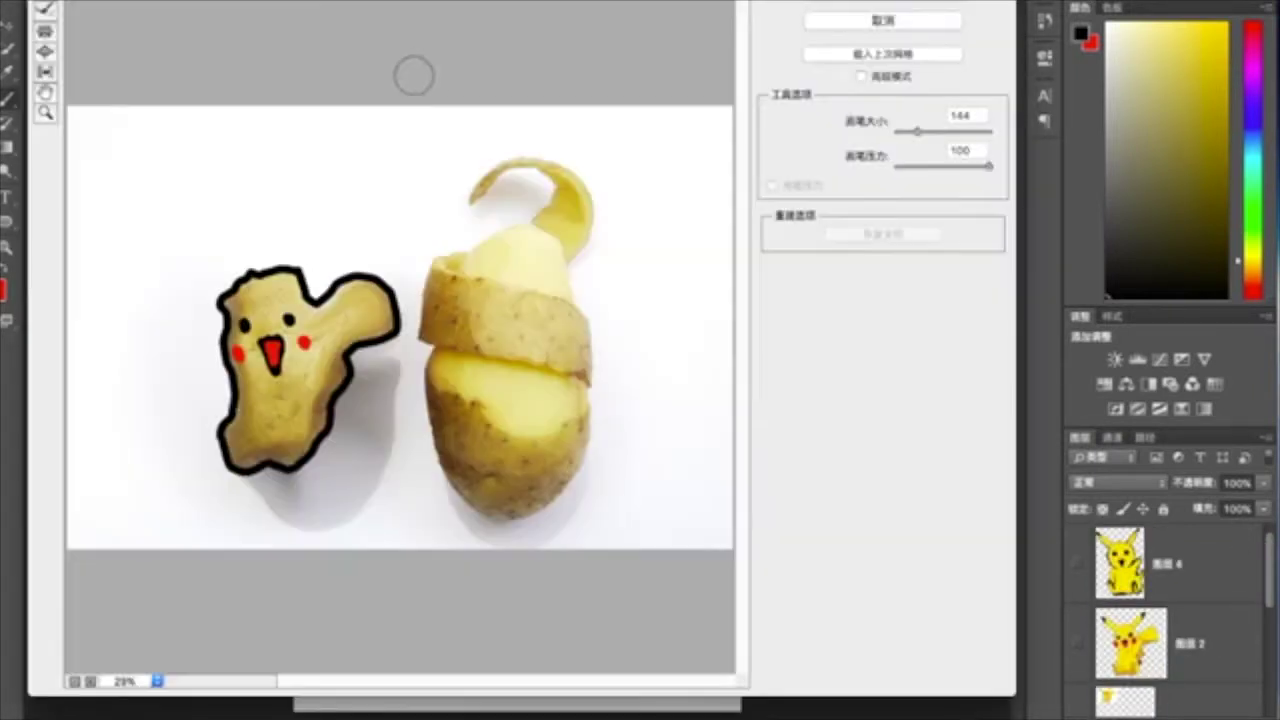
{"action": "left_click", "coordinate": [90, 681]}
{"action": "left_click_drag", "start_coordinate": [470, 681], "coordinate": [441, 684]}
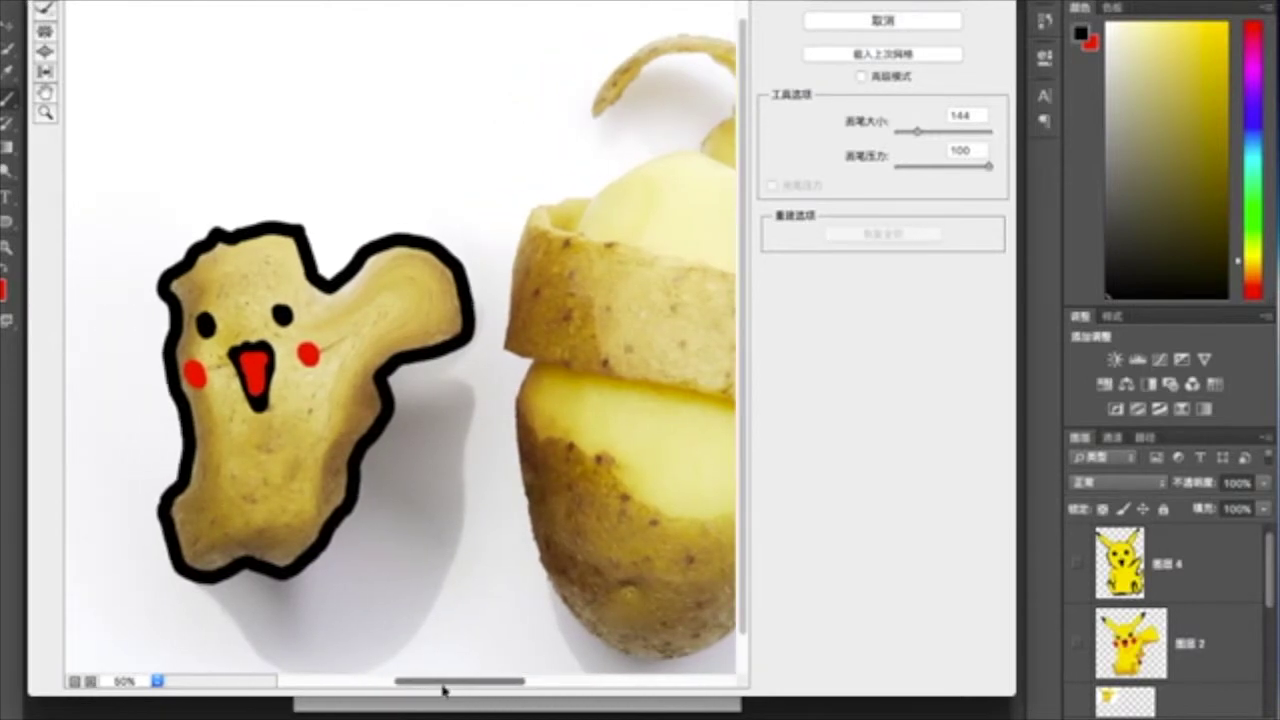
{"action": "left_click", "coordinate": [924, 24]}
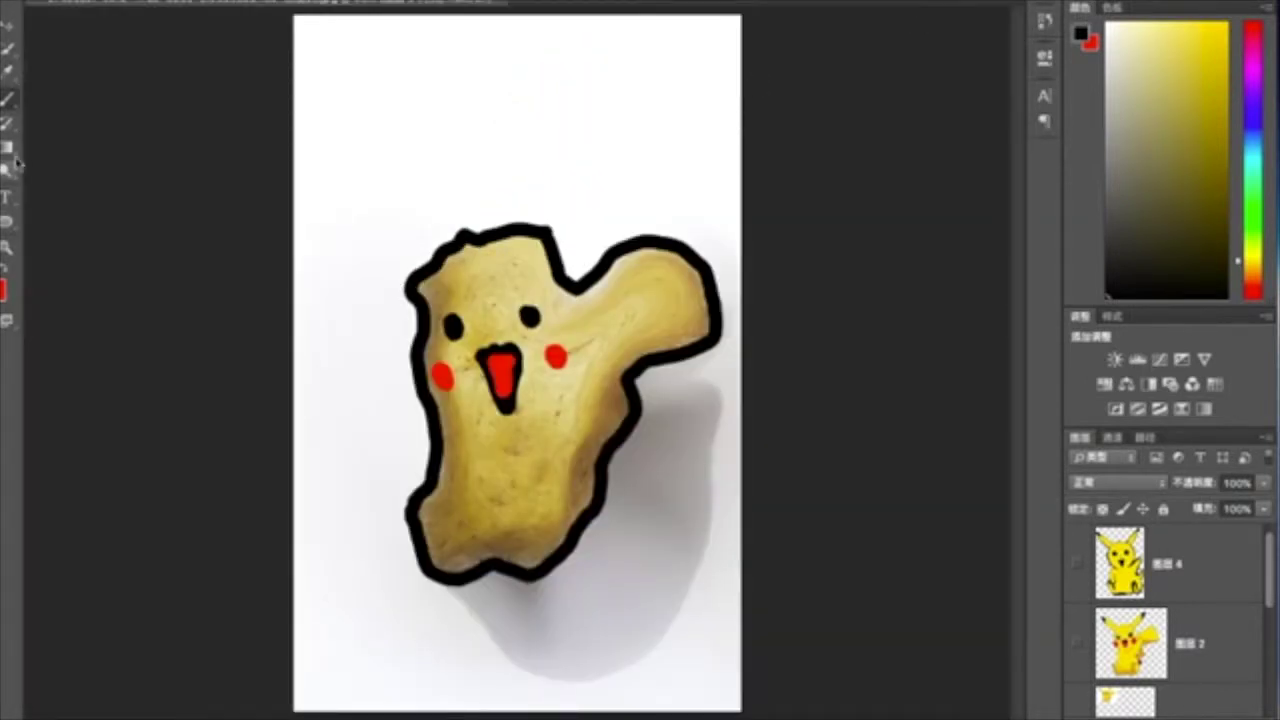
Step: Dab white highlights in the eyes with a white brush, then reopen Liquify
{"action": "left_click", "coordinate": [5, 287]}
{"action": "left_click", "coordinate": [809, 126]}
{"action": "right_click", "coordinate": [45, 76]}
{"action": "left_click", "coordinate": [453, 327]}
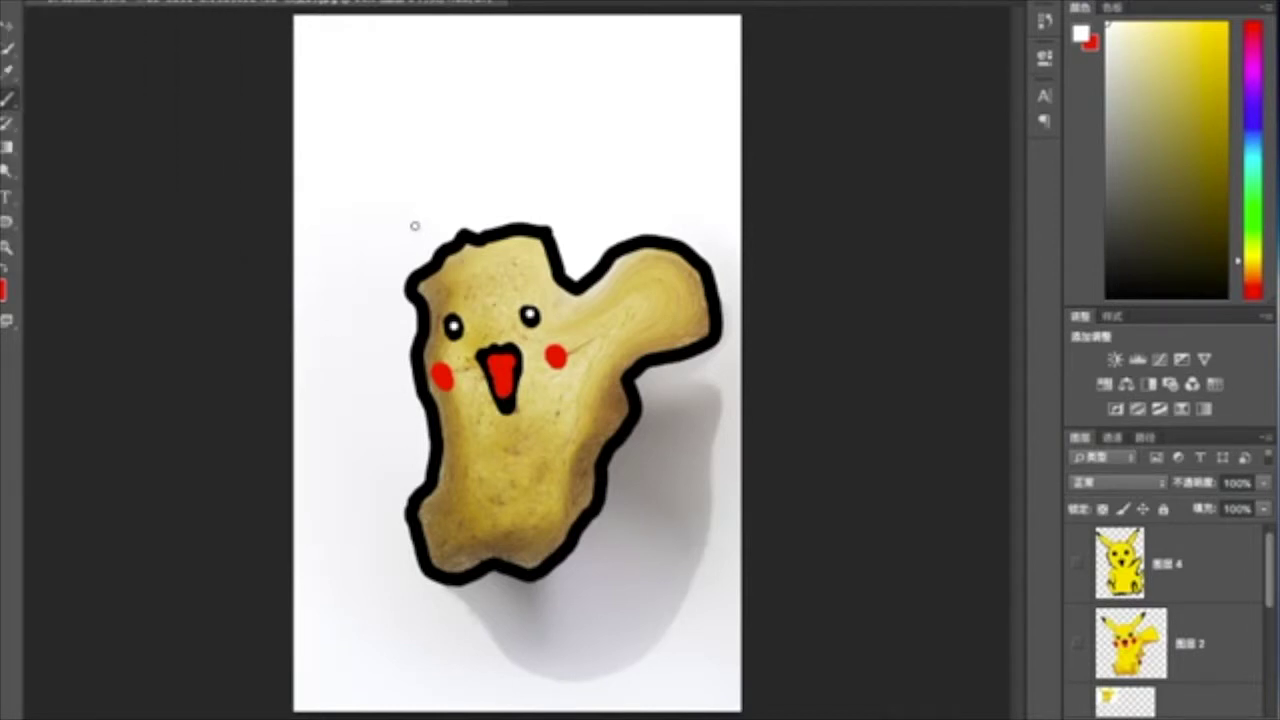
{"action": "left_click", "coordinate": [360, 2]}
{"action": "left_click", "coordinate": [409, 77]}
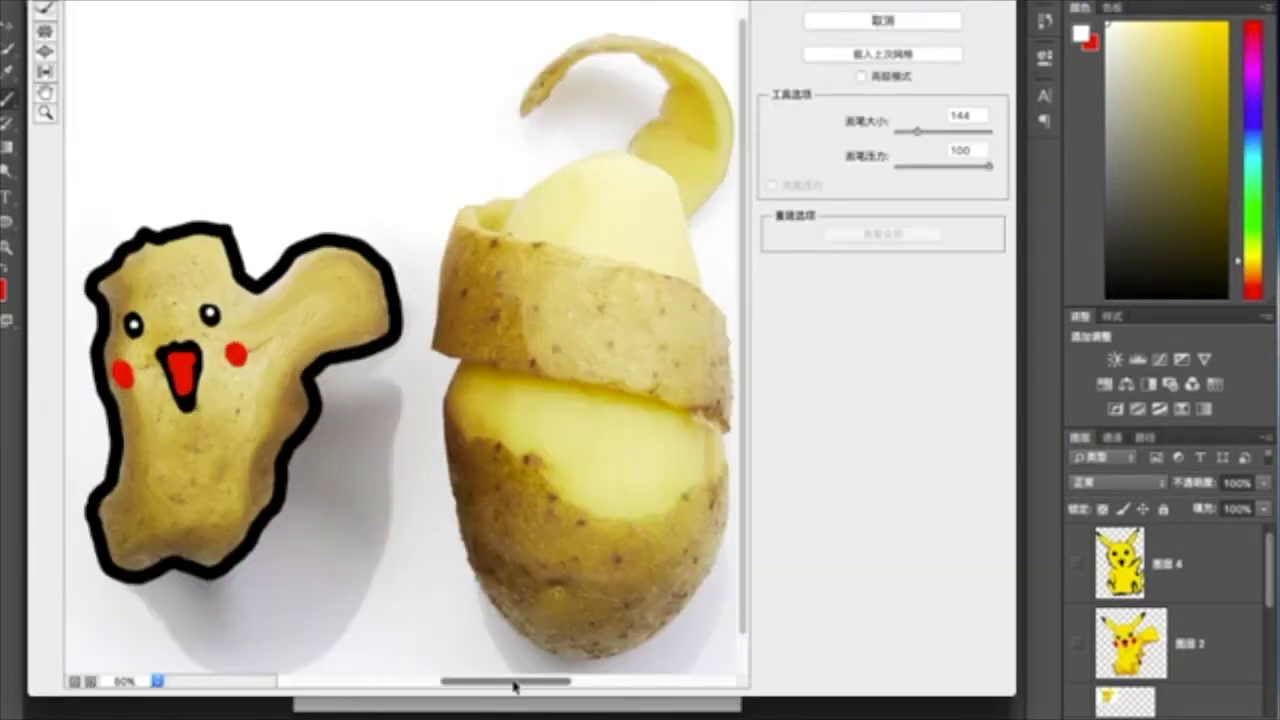
Step: Forward-warp the head top, the head–arm notch and the lower-left body contour
{"action": "left_click_drag", "start_coordinate": [513, 685], "coordinate": [472, 685]}
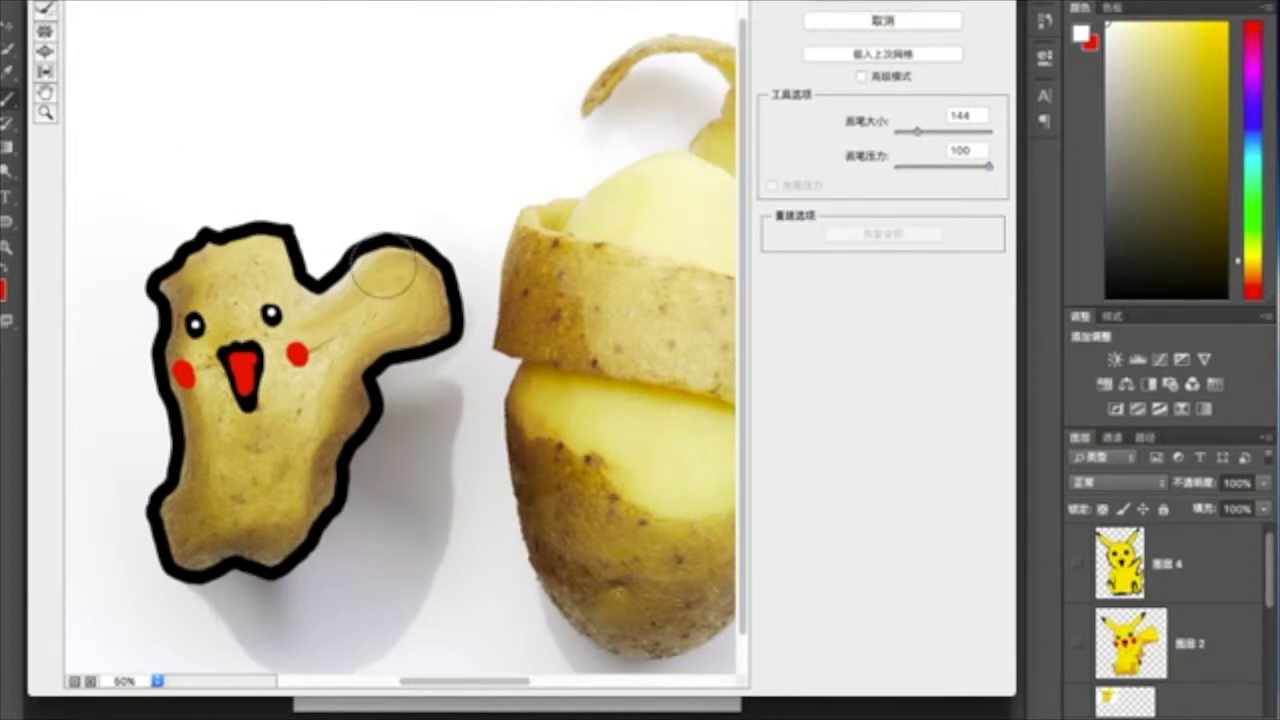
{"action": "mouse_move", "coordinate": [362, 244]}
{"action": "left_mouse_down"}
{"action": "mouse_move", "coordinate": [145, 290]}
{"action": "mouse_move", "coordinate": [214, 243]}
{"action": "mouse_move", "coordinate": [286, 249]}
{"action": "mouse_move", "coordinate": [330, 280]}
{"action": "mouse_move", "coordinate": [318, 310]}
{"action": "mouse_move", "coordinate": [305, 300]}
{"action": "left_mouse_up"}
{"action": "mouse_move", "coordinate": [149, 337]}
{"action": "left_mouse_down"}
{"action": "mouse_move", "coordinate": [180, 425]}
{"action": "mouse_move", "coordinate": [200, 435]}
{"action": "mouse_move", "coordinate": [195, 455]}
{"action": "mouse_move", "coordinate": [184, 450]}
{"action": "left_mouse_up"}
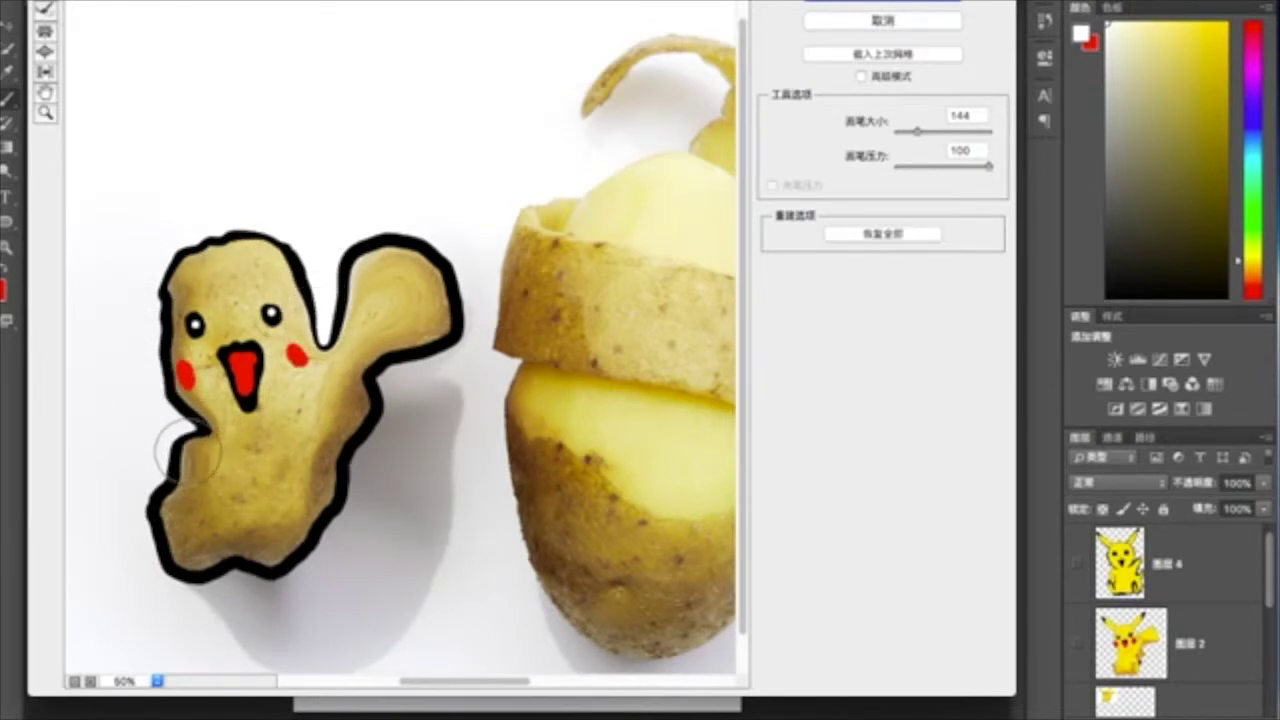
{"action": "mouse_move", "coordinate": [325, 340]}
{"action": "left_mouse_down"}
{"action": "mouse_move", "coordinate": [290, 371]}
{"action": "mouse_move", "coordinate": [350, 335]}
{"action": "left_mouse_up"}
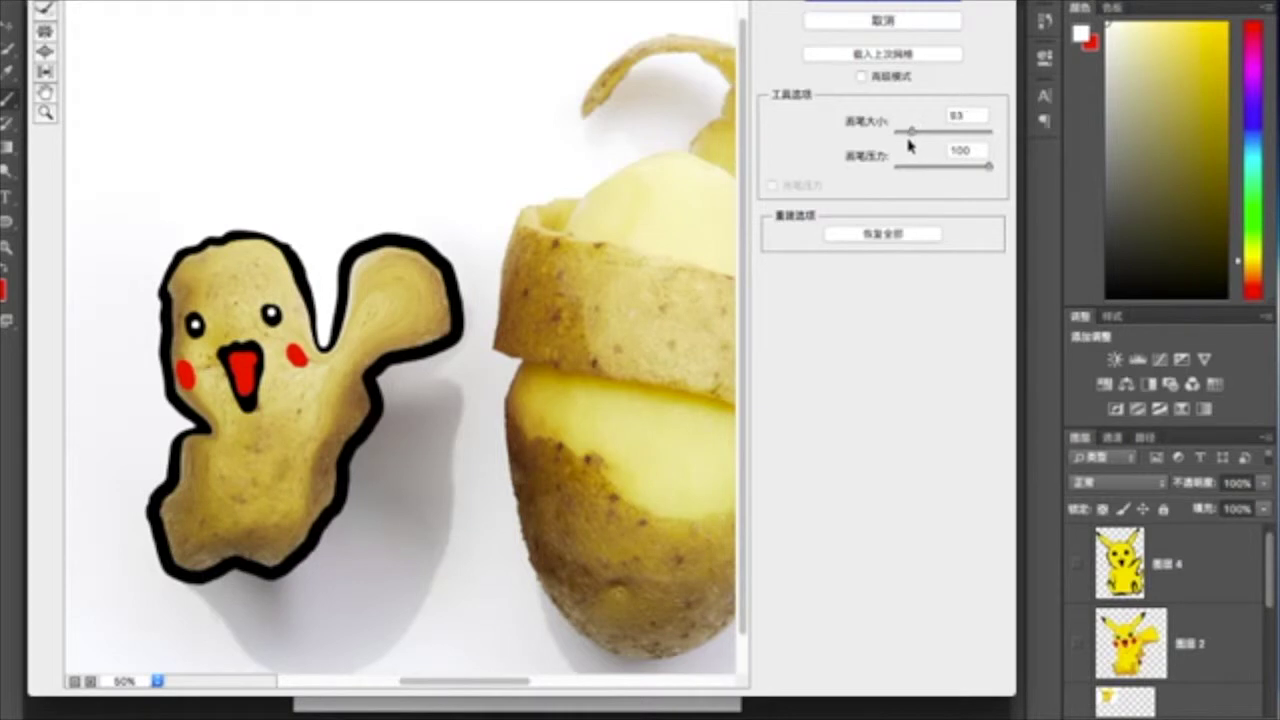
{"action": "left_click_drag", "start_coordinate": [360, 328], "coordinate": [308, 397]}
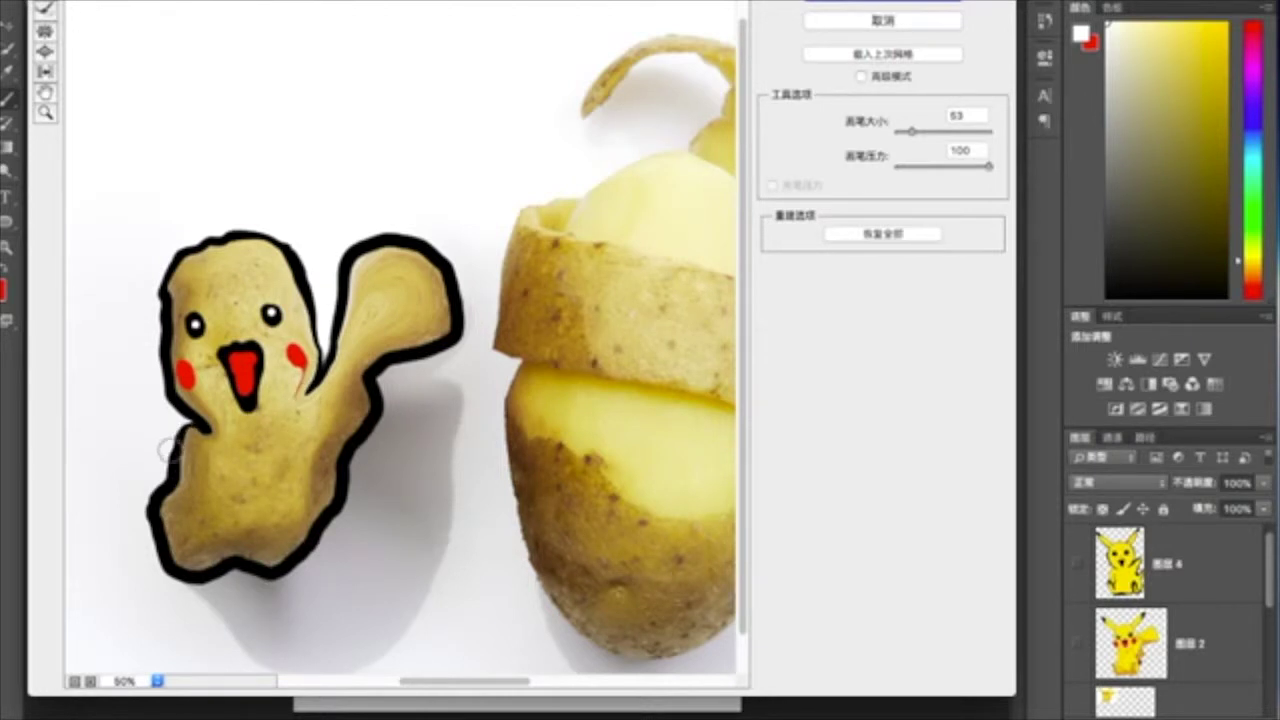
{"action": "mouse_move", "coordinate": [170, 458]}
{"action": "left_mouse_down"}
{"action": "mouse_move", "coordinate": [150, 518]}
{"action": "mouse_move", "coordinate": [167, 557]}
{"action": "mouse_move", "coordinate": [305, 555]}
{"action": "left_mouse_up"}
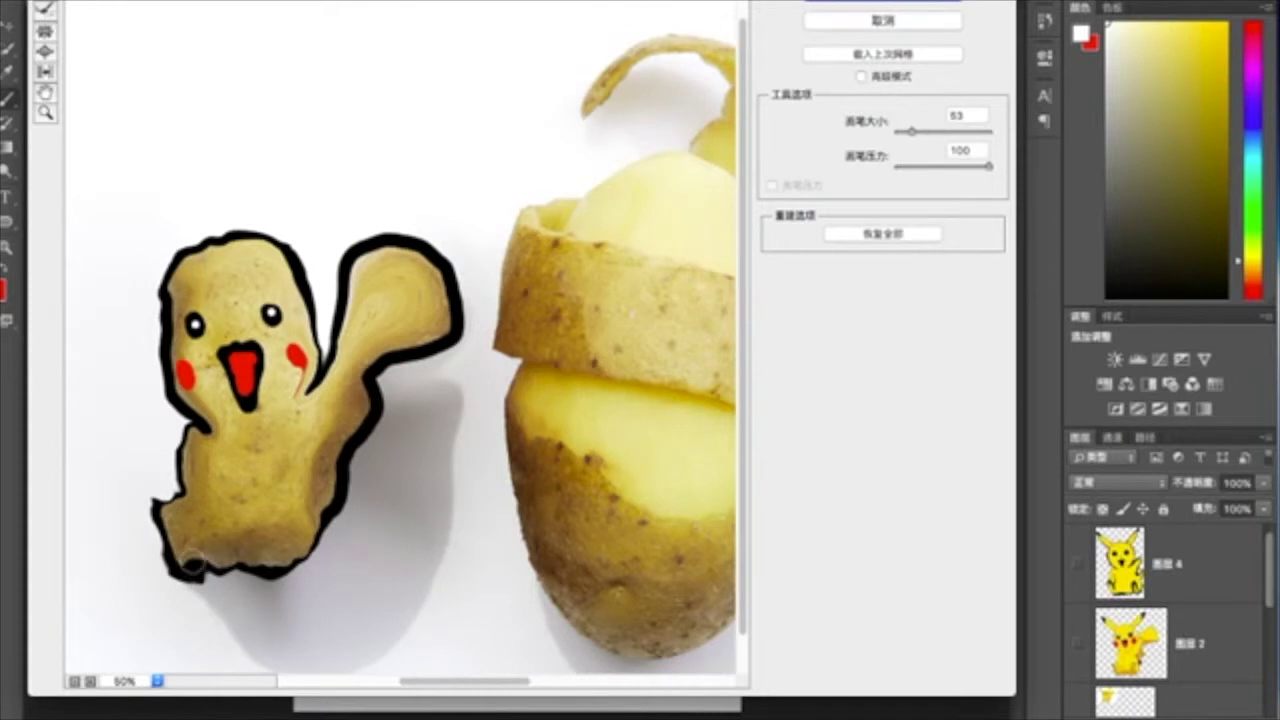
{"action": "left_click_drag", "start_coordinate": [215, 558], "coordinate": [186, 563]}
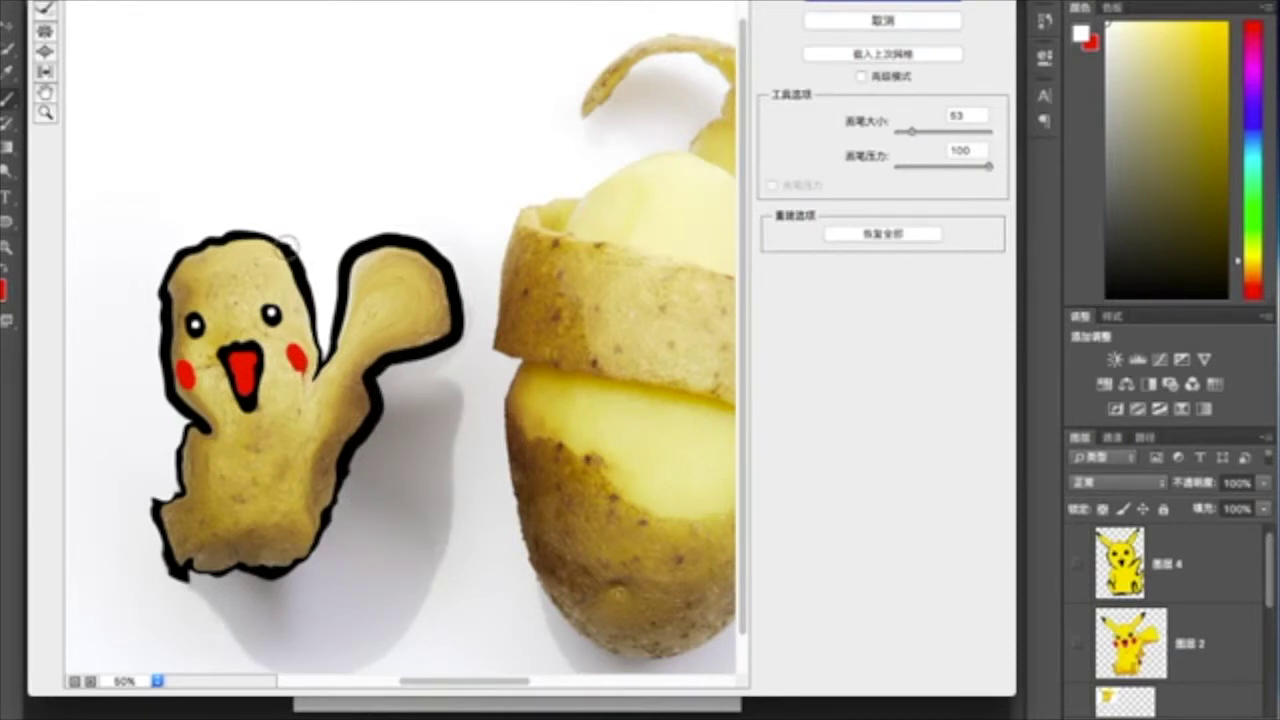
Step: Pull an ear point from the head and try another distortion brush at sizes 77 and 144
{"action": "left_click_drag", "start_coordinate": [280, 258], "coordinate": [318, 228]}
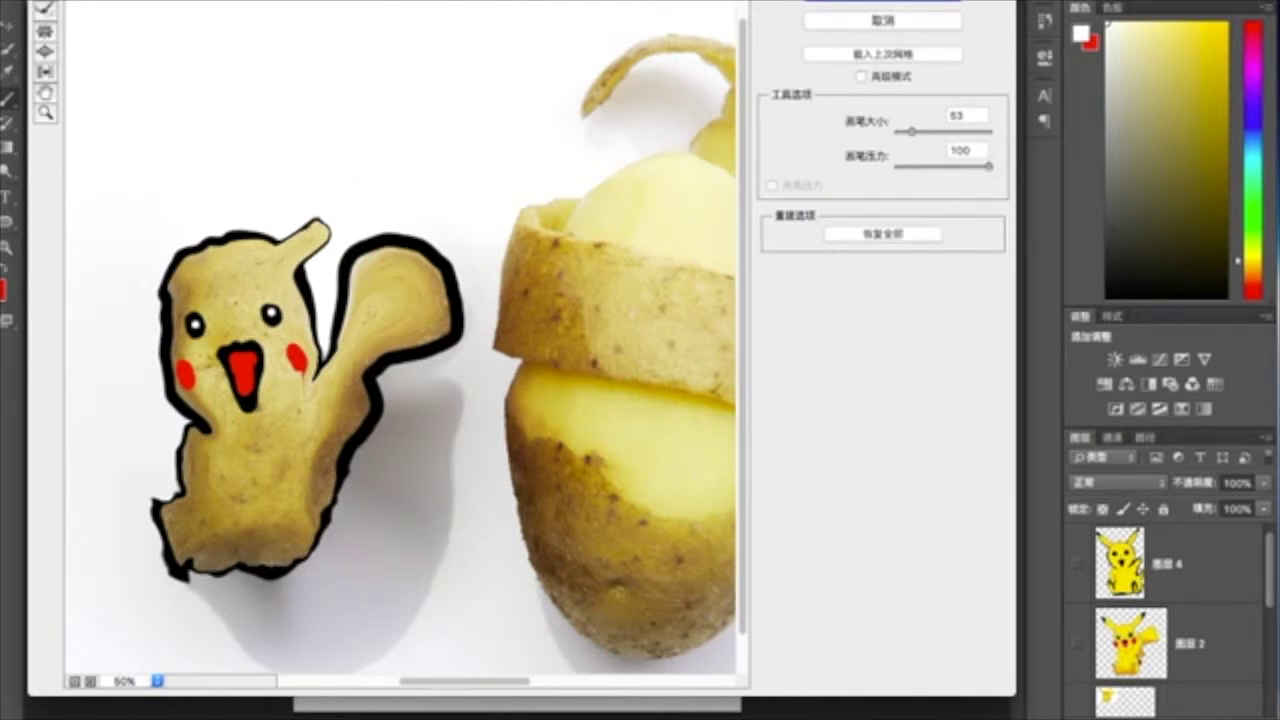
{"action": "key", "text": "s"}
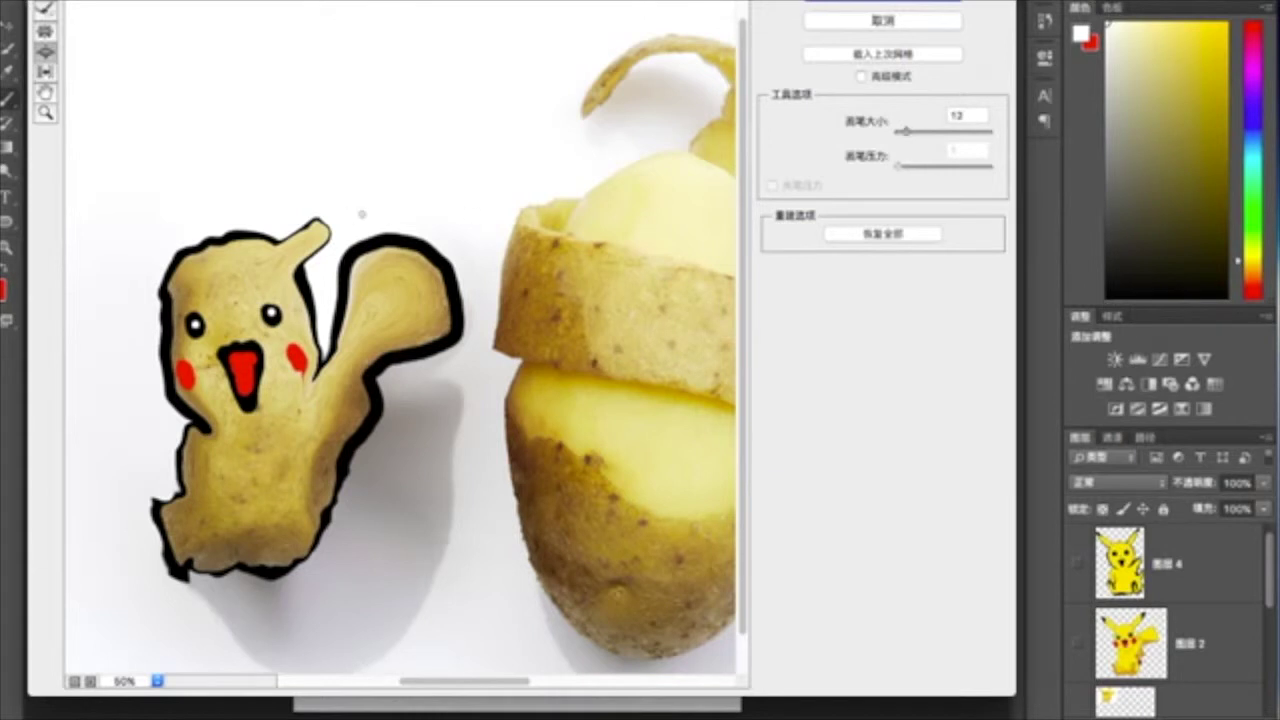
{"action": "mouse_move", "coordinate": [905, 131]}
{"action": "left_mouse_down"}
{"action": "mouse_move", "coordinate": [924, 131]}
{"action": "mouse_move", "coordinate": [913, 132]}
{"action": "left_mouse_up"}
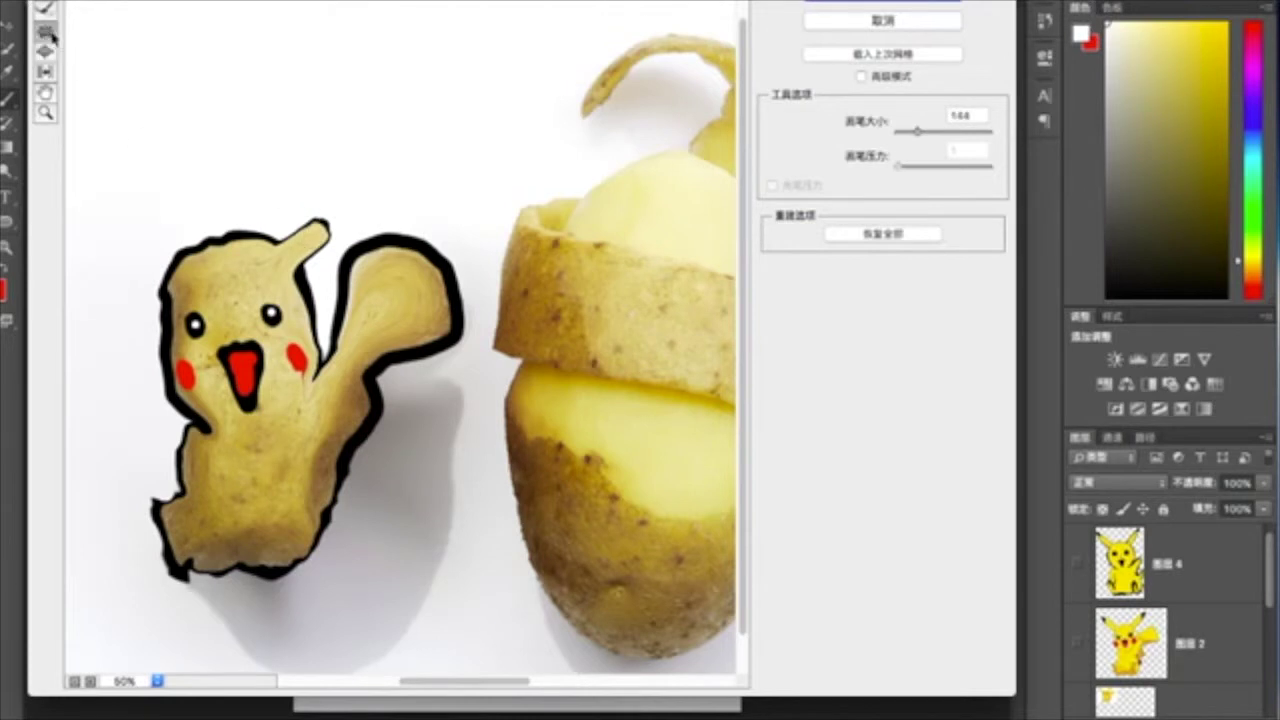
{"action": "left_click_drag", "start_coordinate": [911, 131], "coordinate": [917, 132]}
{"action": "left_click", "coordinate": [44, 52]}
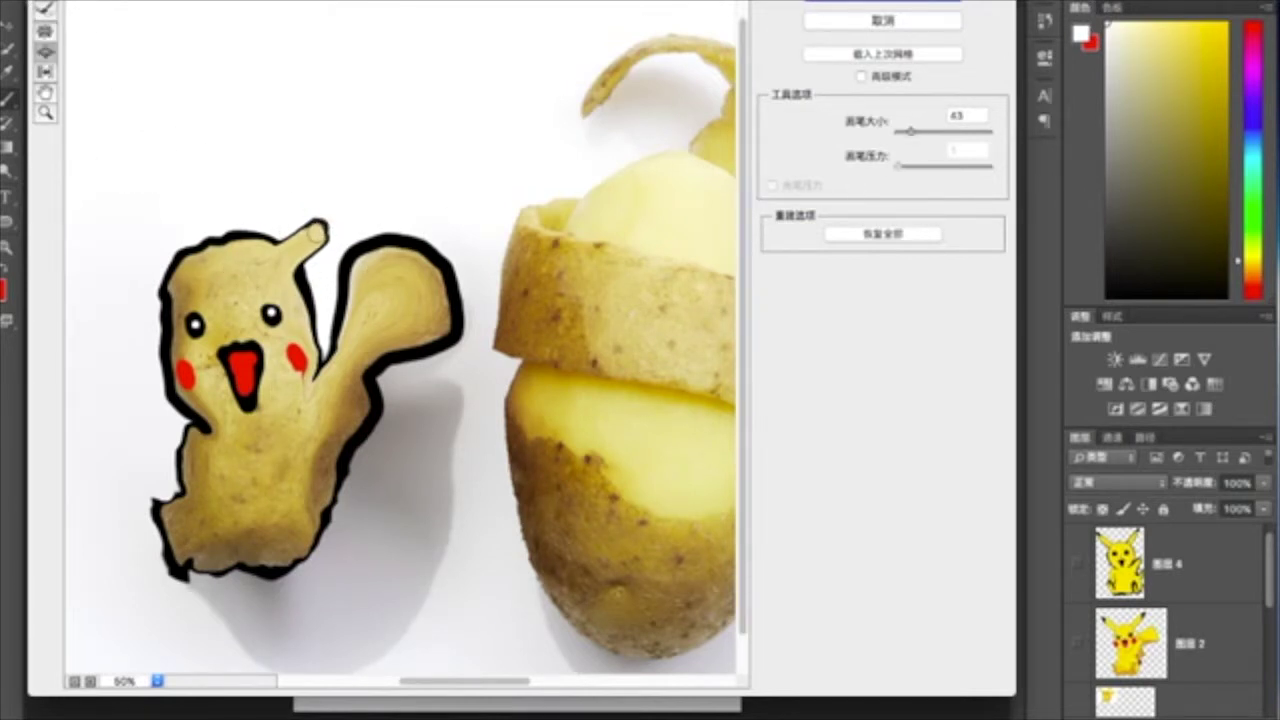
{"action": "key", "text": "w"}
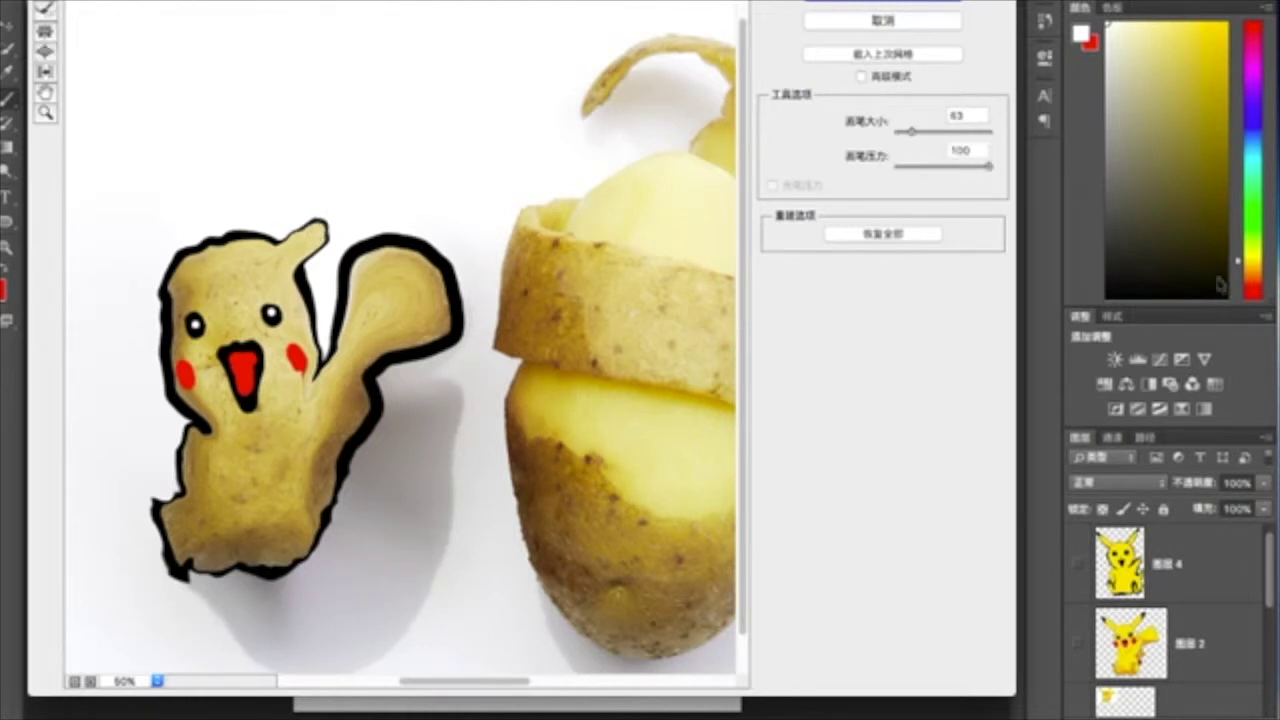
Step: Pull out and lengthen two long pointed ears, then touch up the raised arm outline
{"action": "left_click_drag", "start_coordinate": [198, 275], "coordinate": [150, 262]}
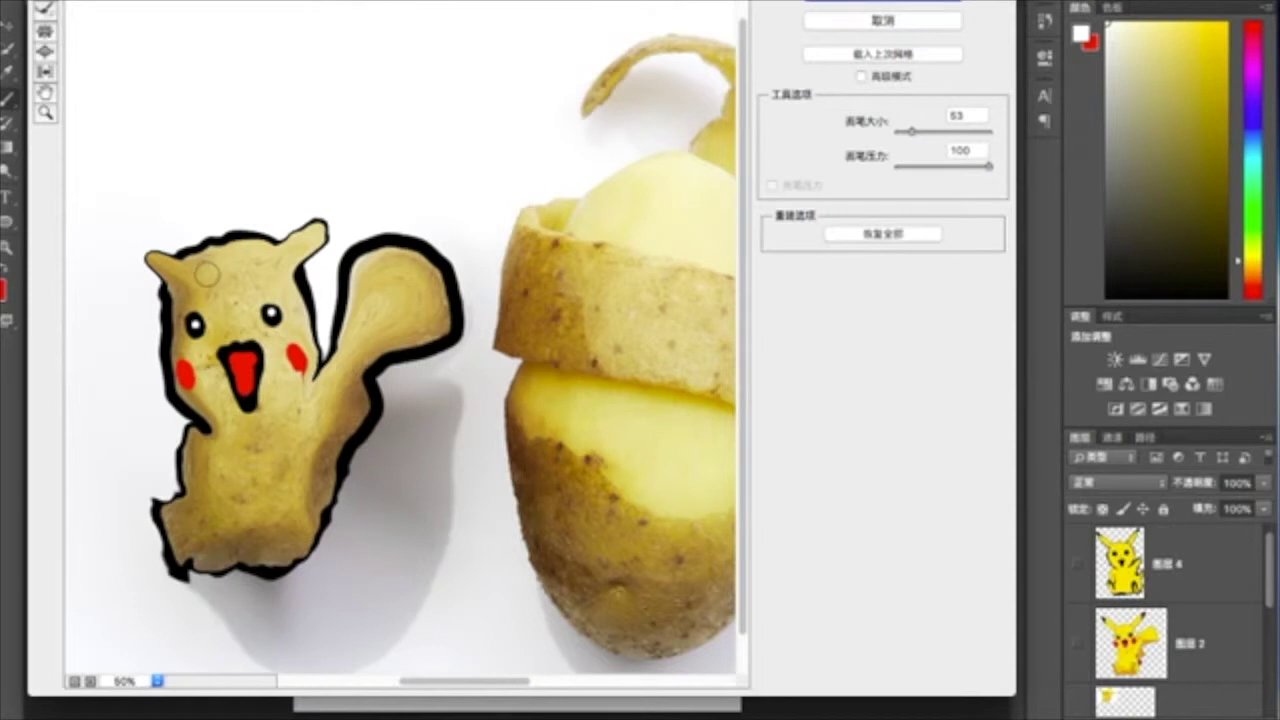
{"action": "left_click_drag", "start_coordinate": [911, 131], "coordinate": [921, 131]}
{"action": "left_click_drag", "start_coordinate": [171, 271], "coordinate": [129, 214]}
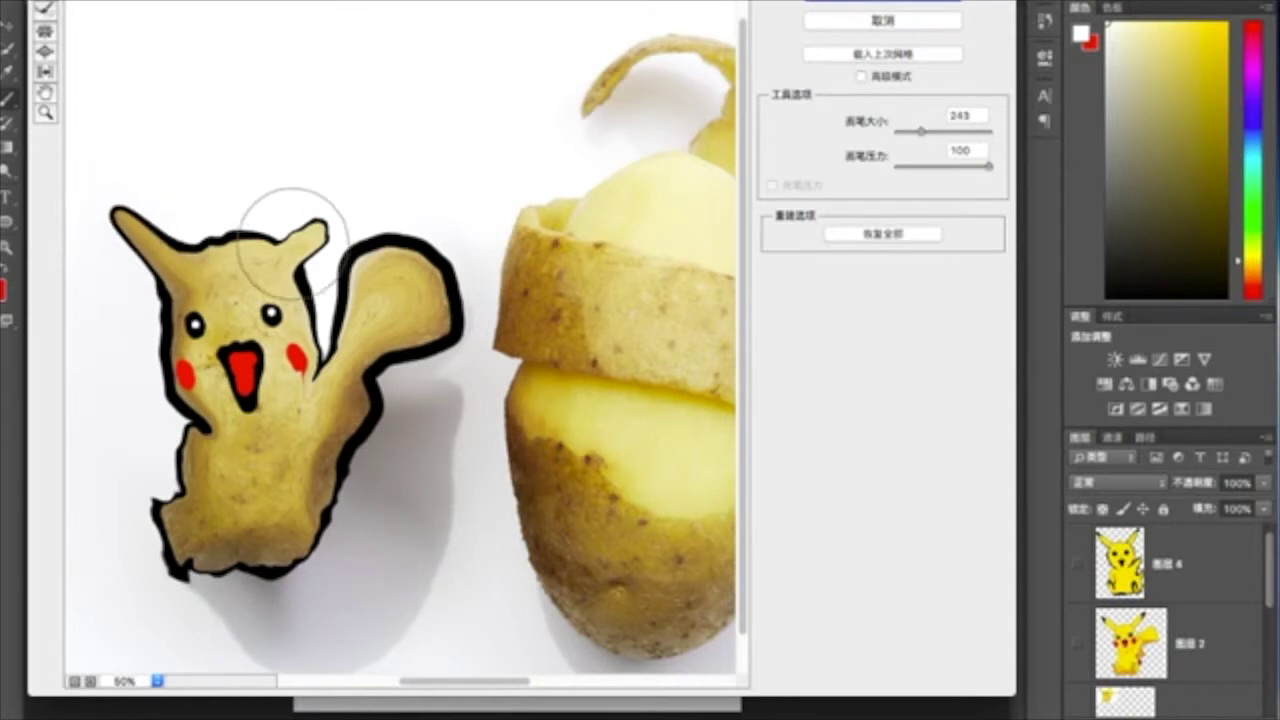
{"action": "left_click_drag", "start_coordinate": [303, 212], "coordinate": [352, 192]}
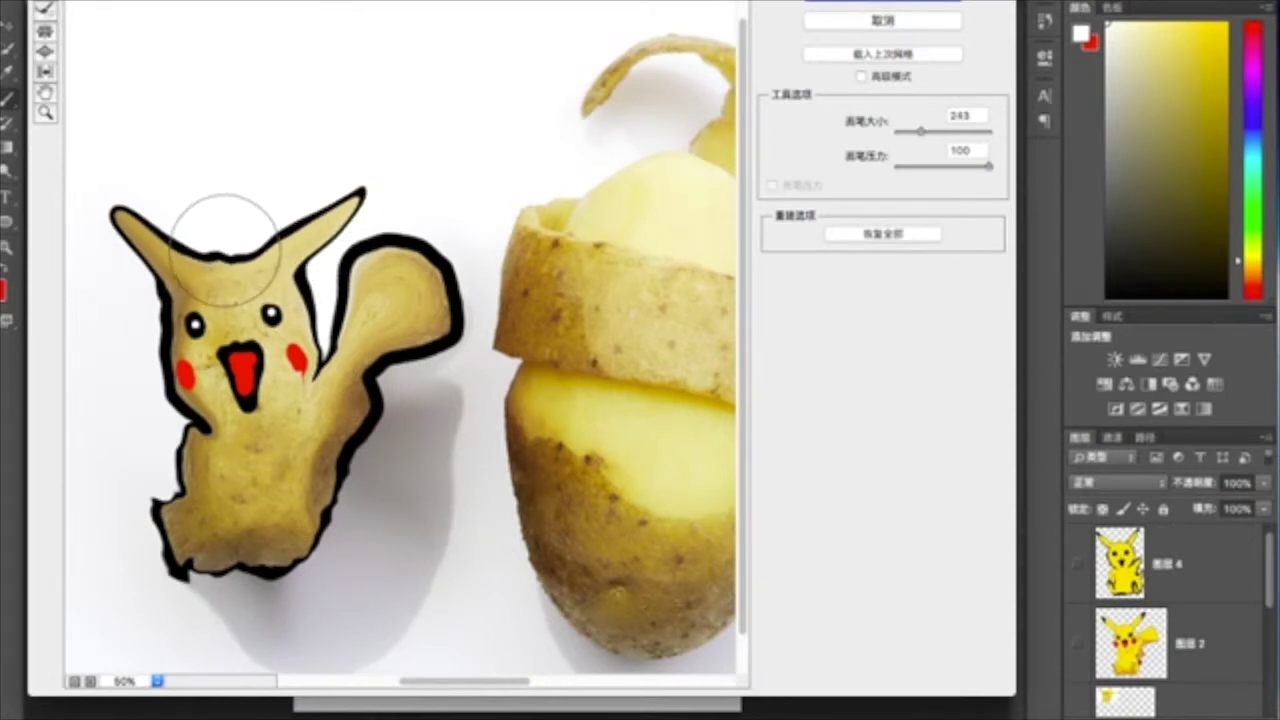
{"action": "left_click_drag", "start_coordinate": [143, 229], "coordinate": [105, 205]}
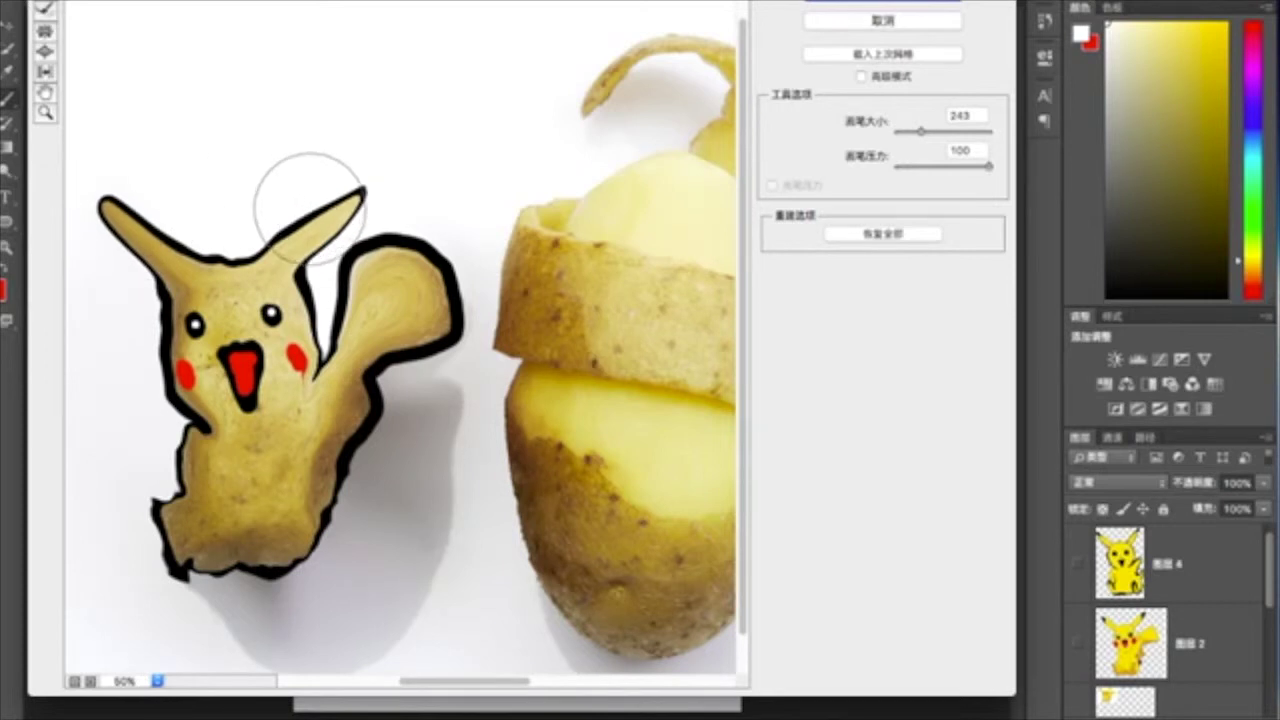
{"action": "left_click_drag", "start_coordinate": [343, 178], "coordinate": [360, 168]}
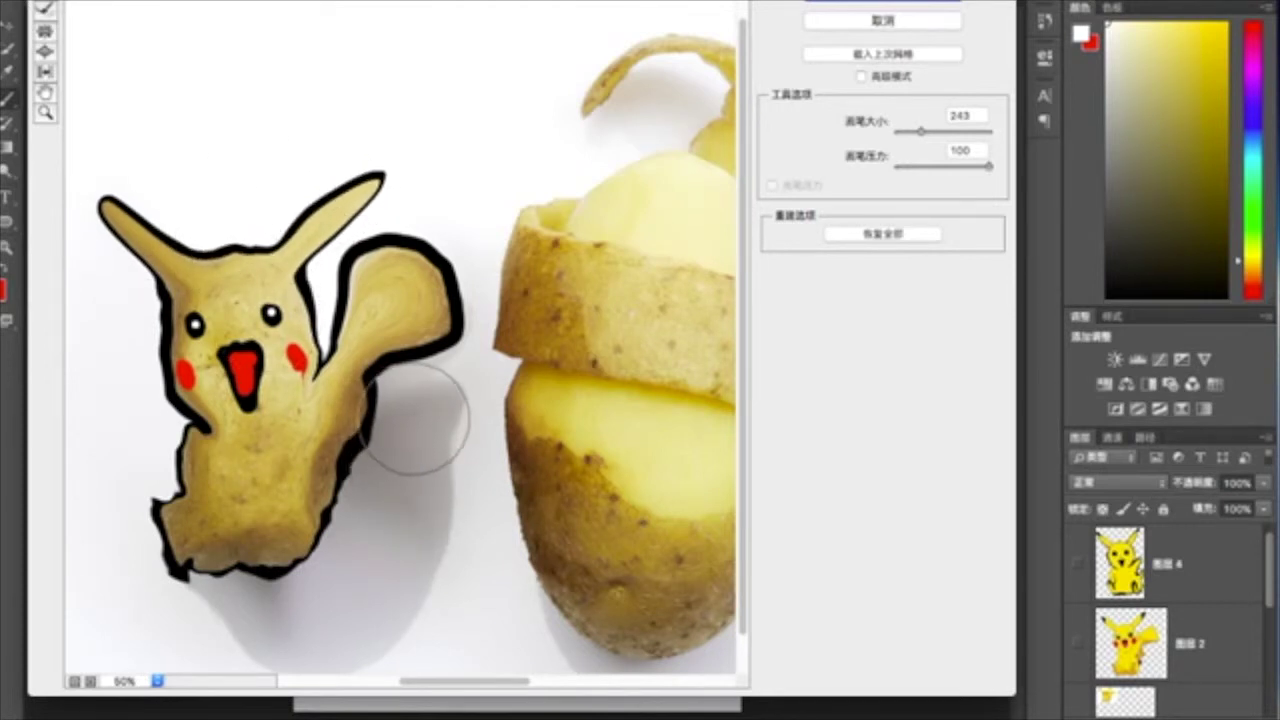
{"action": "mouse_move", "coordinate": [386, 276]}
{"action": "left_mouse_down"}
{"action": "mouse_move", "coordinate": [397, 300]}
{"action": "mouse_move", "coordinate": [400, 251]}
{"action": "left_mouse_up"}
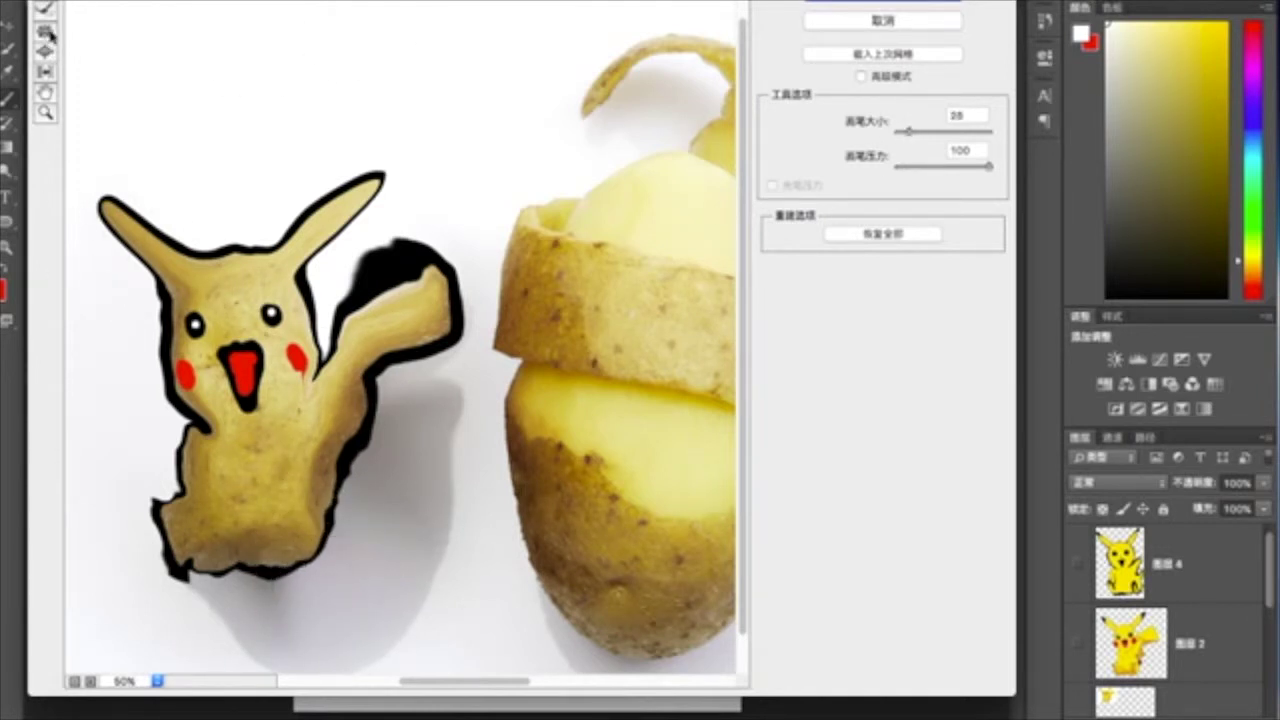
Step: Push the lower body edge upward at warp size 91, splitting the base into two legs
{"action": "left_click_drag", "start_coordinate": [292, 572], "coordinate": [290, 498]}
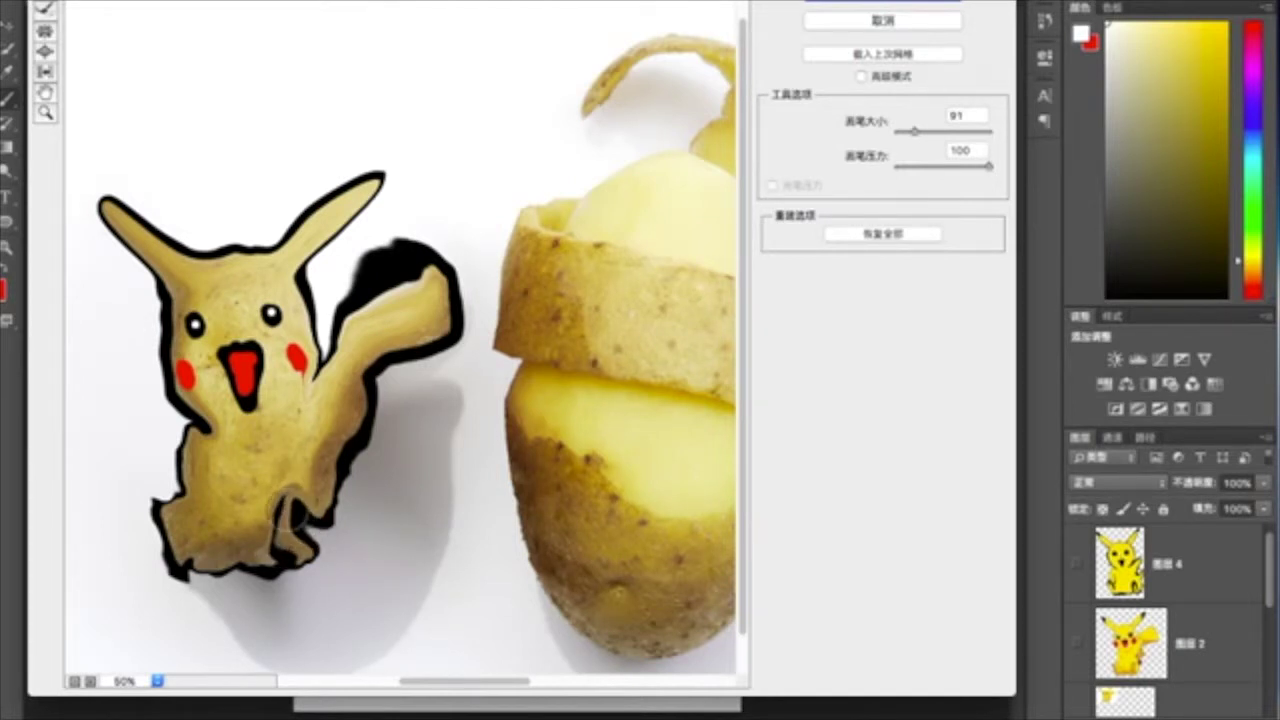
Step: Refine the right leg's bottom outline, the left leg's outer edge and the inner belly line
{"action": "left_click_drag", "start_coordinate": [330, 518], "coordinate": [318, 560]}
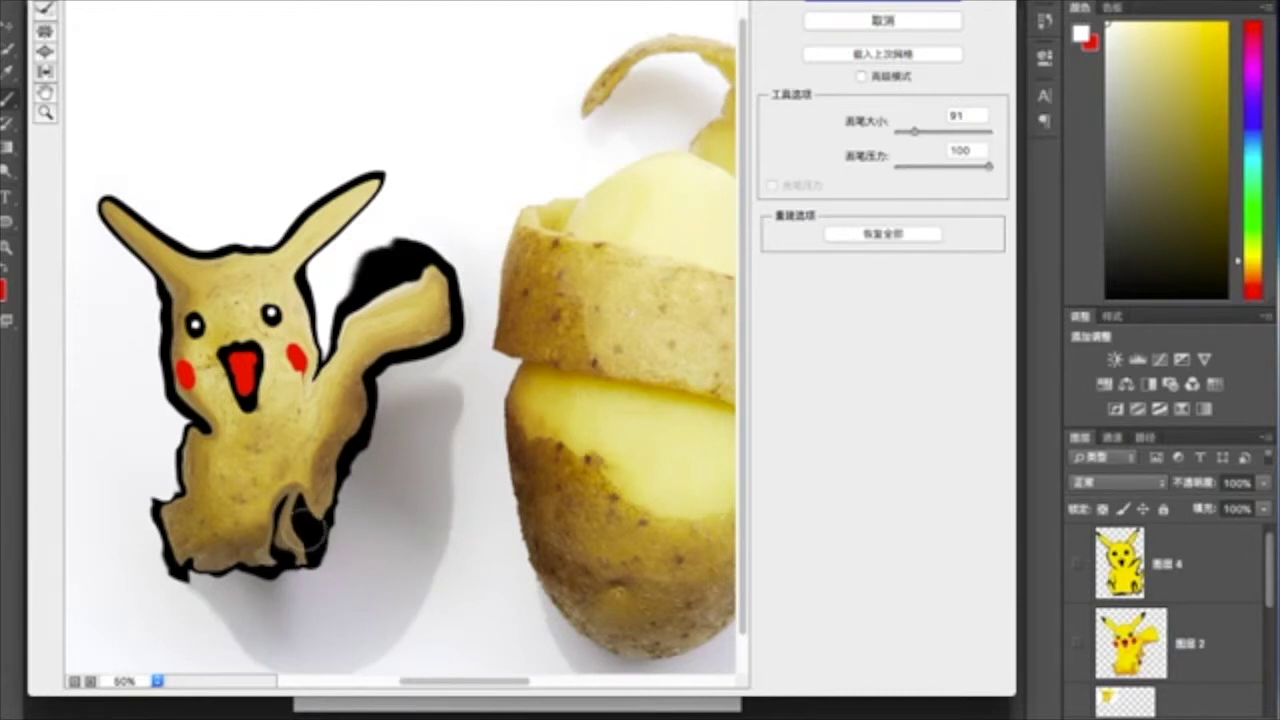
{"action": "left_click_drag", "start_coordinate": [332, 522], "coordinate": [315, 562]}
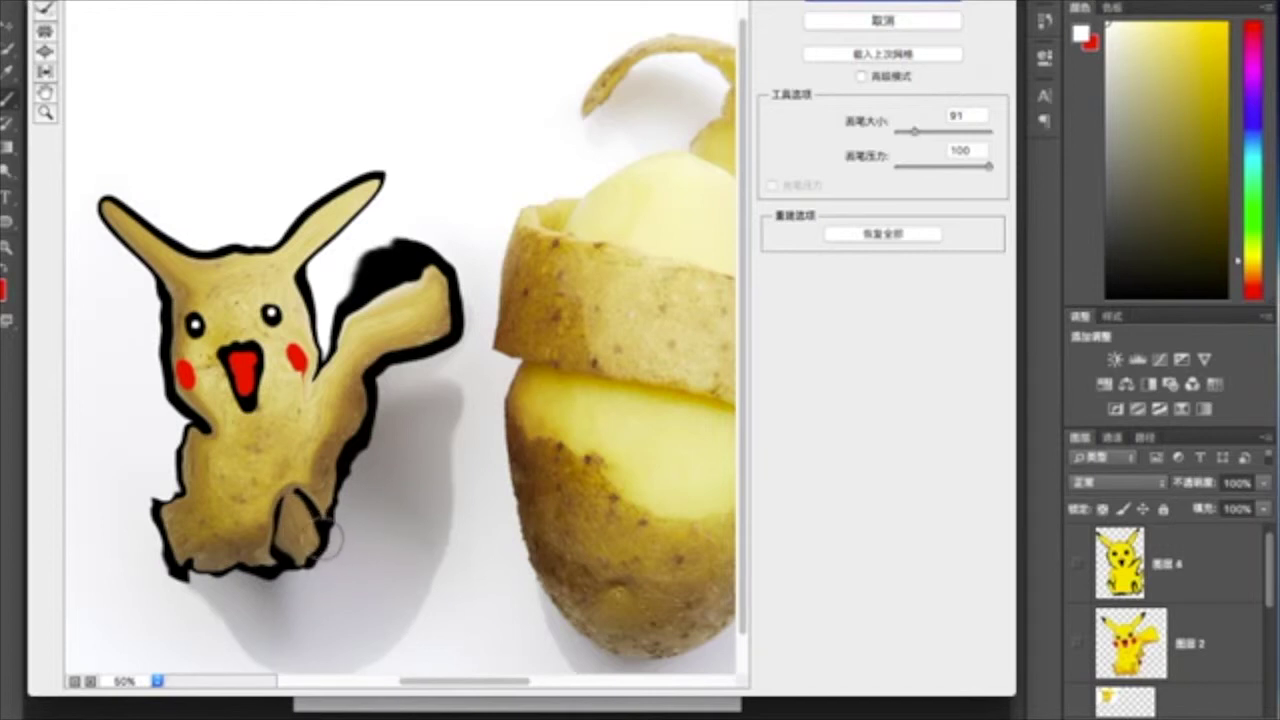
{"action": "mouse_move", "coordinate": [325, 530]}
{"action": "left_mouse_down"}
{"action": "mouse_move", "coordinate": [300, 500]}
{"action": "mouse_move", "coordinate": [325, 550]}
{"action": "left_mouse_up"}
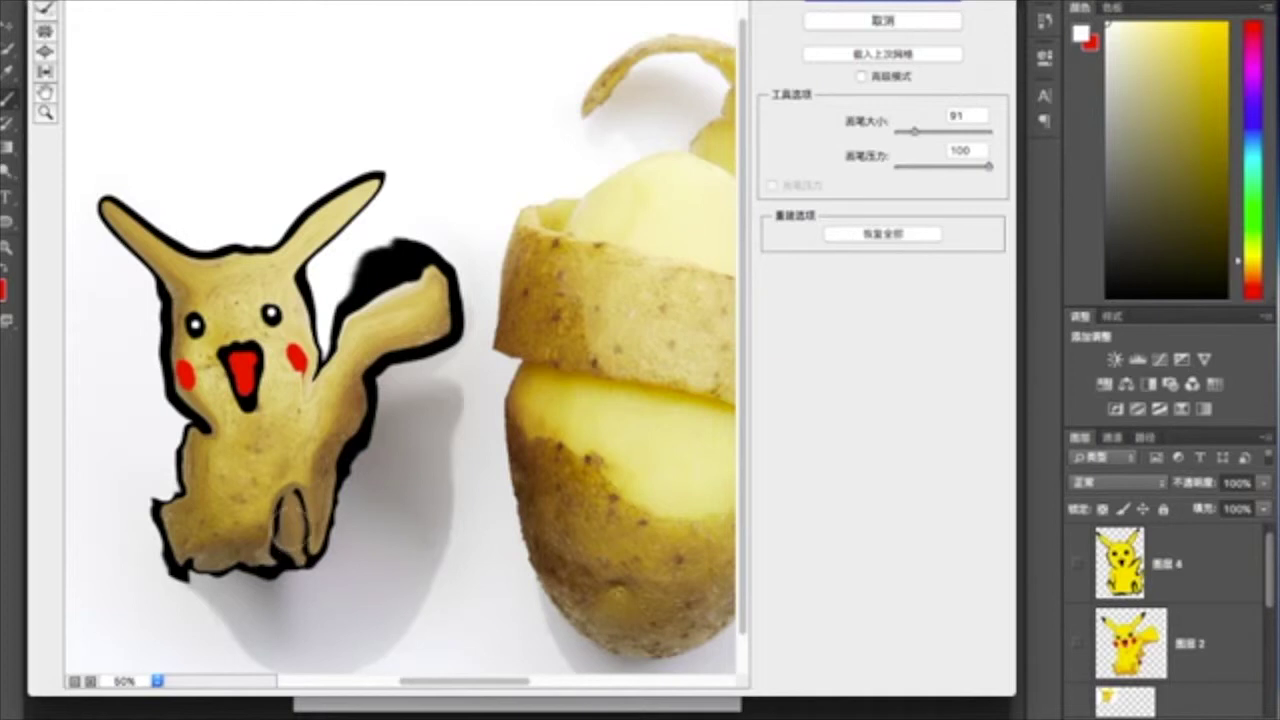
{"action": "mouse_move", "coordinate": [304, 528]}
{"action": "left_mouse_down"}
{"action": "mouse_move", "coordinate": [306, 573]}
{"action": "mouse_move", "coordinate": [275, 495]}
{"action": "mouse_move", "coordinate": [270, 525]}
{"action": "mouse_move", "coordinate": [300, 525]}
{"action": "left_mouse_up"}
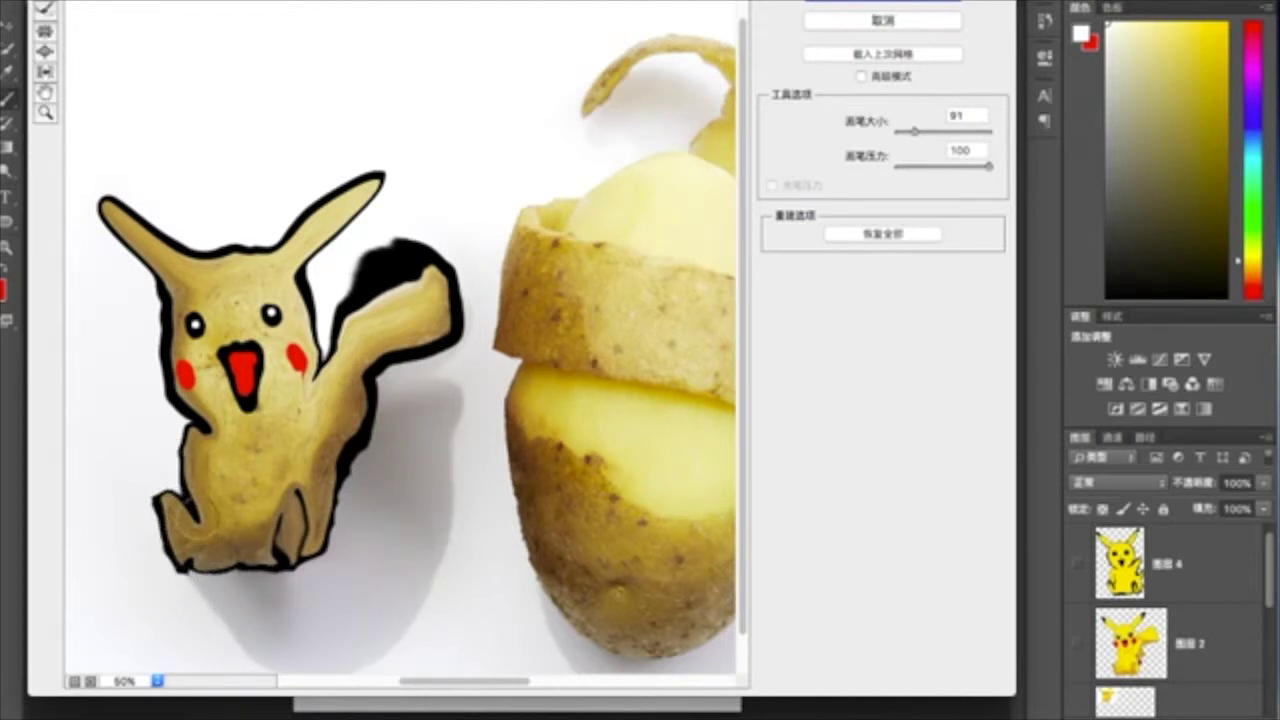
{"action": "mouse_move", "coordinate": [195, 507]}
{"action": "left_mouse_down"}
{"action": "mouse_move", "coordinate": [178, 505]}
{"action": "mouse_move", "coordinate": [175, 482]}
{"action": "left_mouse_up"}
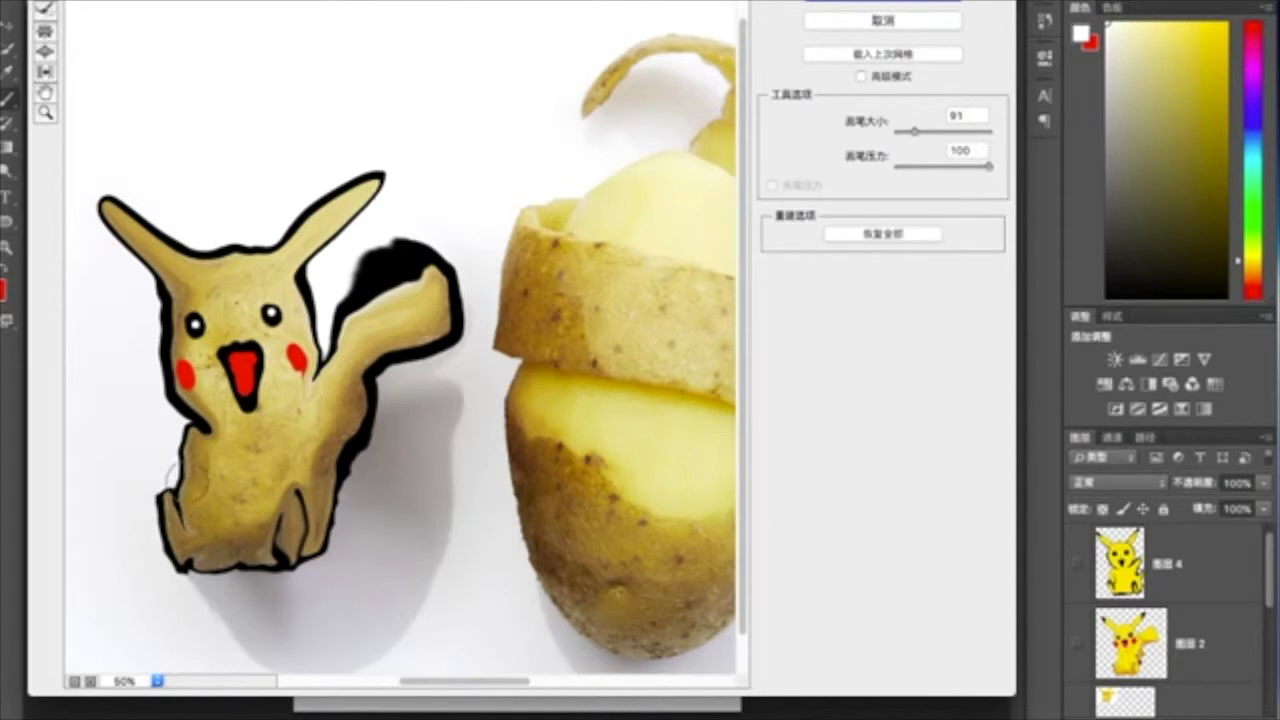
{"action": "left_click_drag", "start_coordinate": [252, 503], "coordinate": [230, 490]}
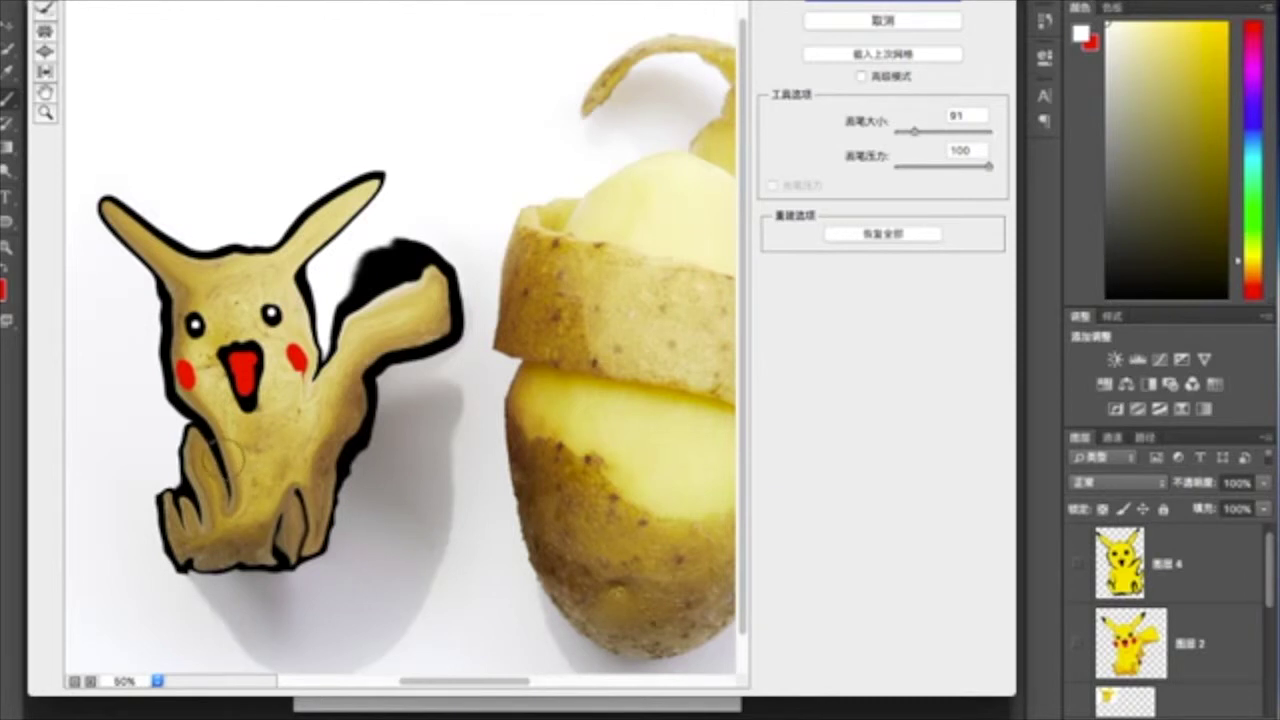
{"action": "left_click_drag", "start_coordinate": [226, 456], "coordinate": [234, 492]}
Step: Reshape the shoulder and body below the right cheek, adjust the lower-right outline, and shorten the red drip
{"action": "left_click_drag", "start_coordinate": [340, 372], "coordinate": [326, 367]}
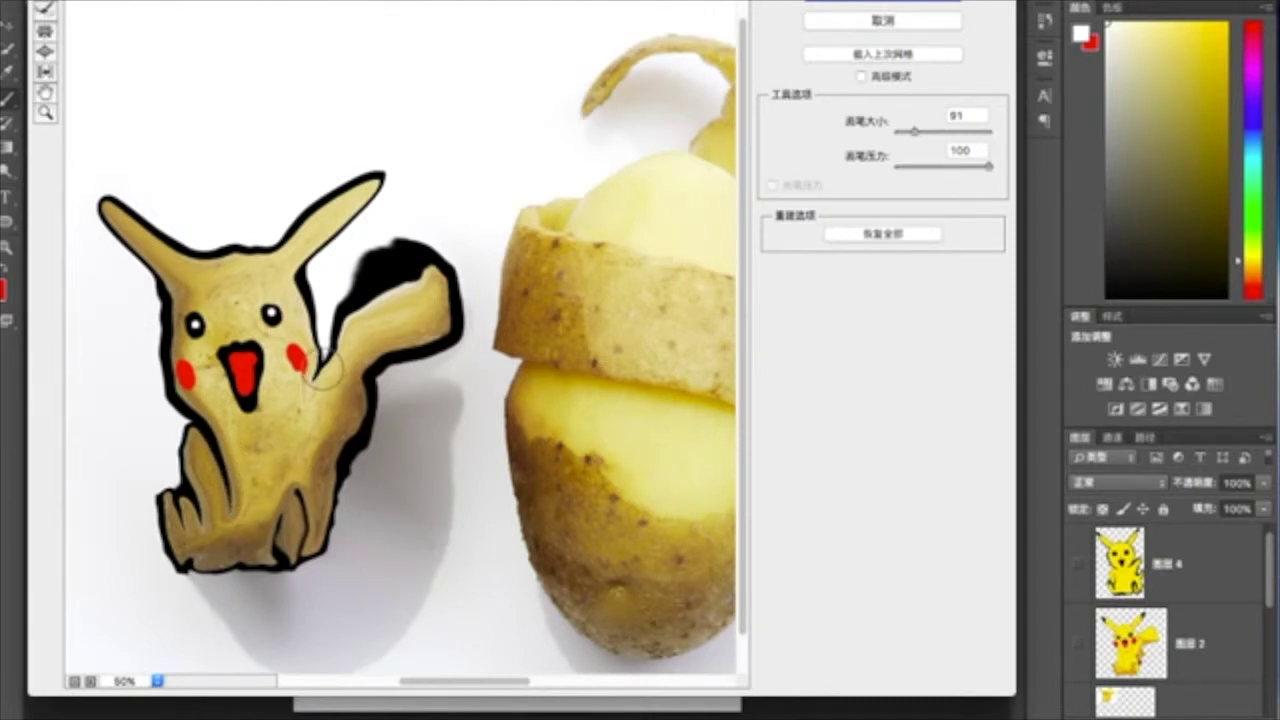
{"action": "mouse_move", "coordinate": [300, 364]}
{"action": "left_mouse_down"}
{"action": "mouse_move", "coordinate": [287, 416]}
{"action": "mouse_move", "coordinate": [312, 398]}
{"action": "left_mouse_up"}
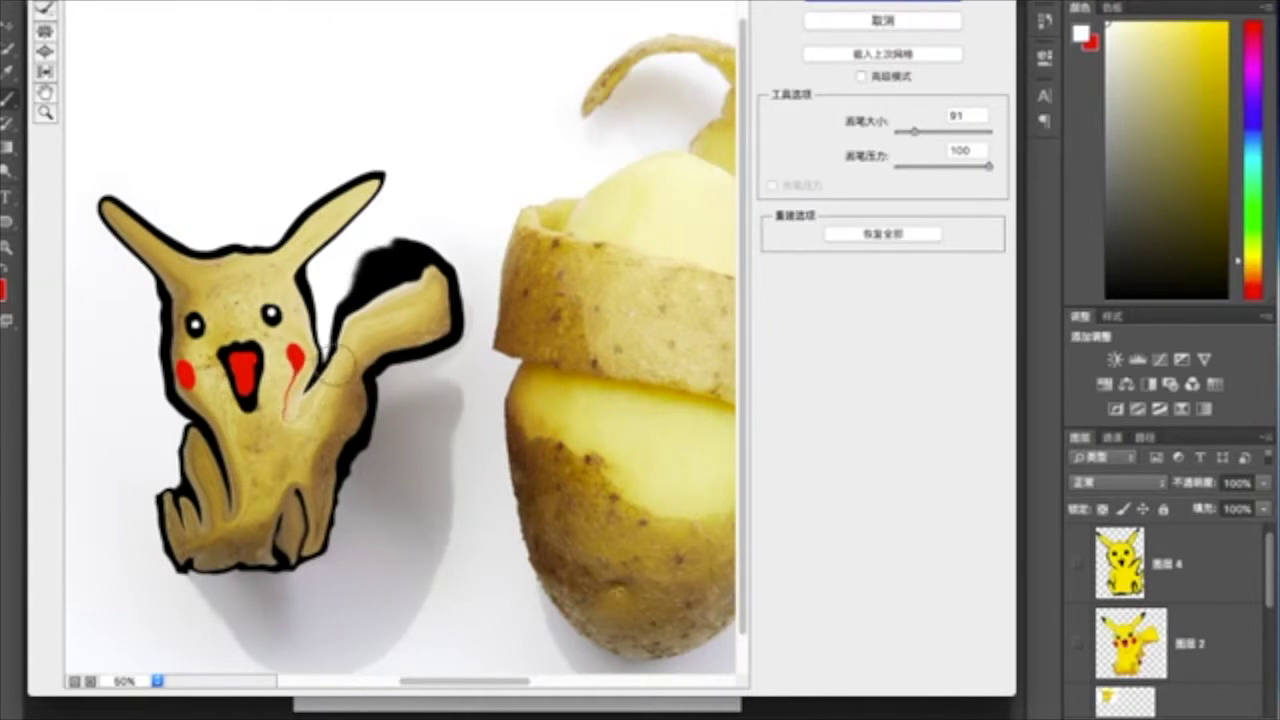
{"action": "left_click_drag", "start_coordinate": [312, 399], "coordinate": [327, 389]}
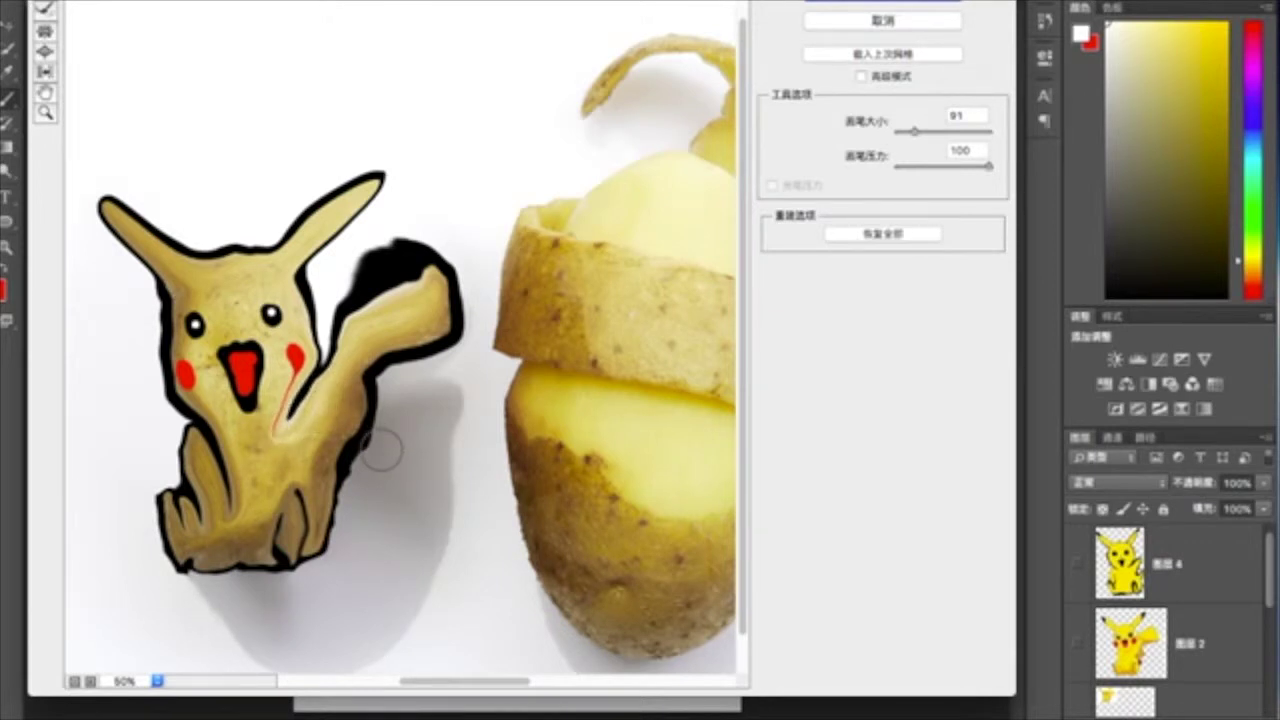
{"action": "mouse_move", "coordinate": [351, 531]}
{"action": "left_mouse_down"}
{"action": "mouse_move", "coordinate": [412, 337]}
{"action": "mouse_move", "coordinate": [377, 245]}
{"action": "mouse_move", "coordinate": [377, 257]}
{"action": "mouse_move", "coordinate": [443, 266]}
{"action": "mouse_move", "coordinate": [440, 300]}
{"action": "mouse_move", "coordinate": [352, 292]}
{"action": "mouse_move", "coordinate": [330, 340]}
{"action": "mouse_move", "coordinate": [318, 335]}
{"action": "mouse_move", "coordinate": [345, 339]}
{"action": "left_mouse_up"}
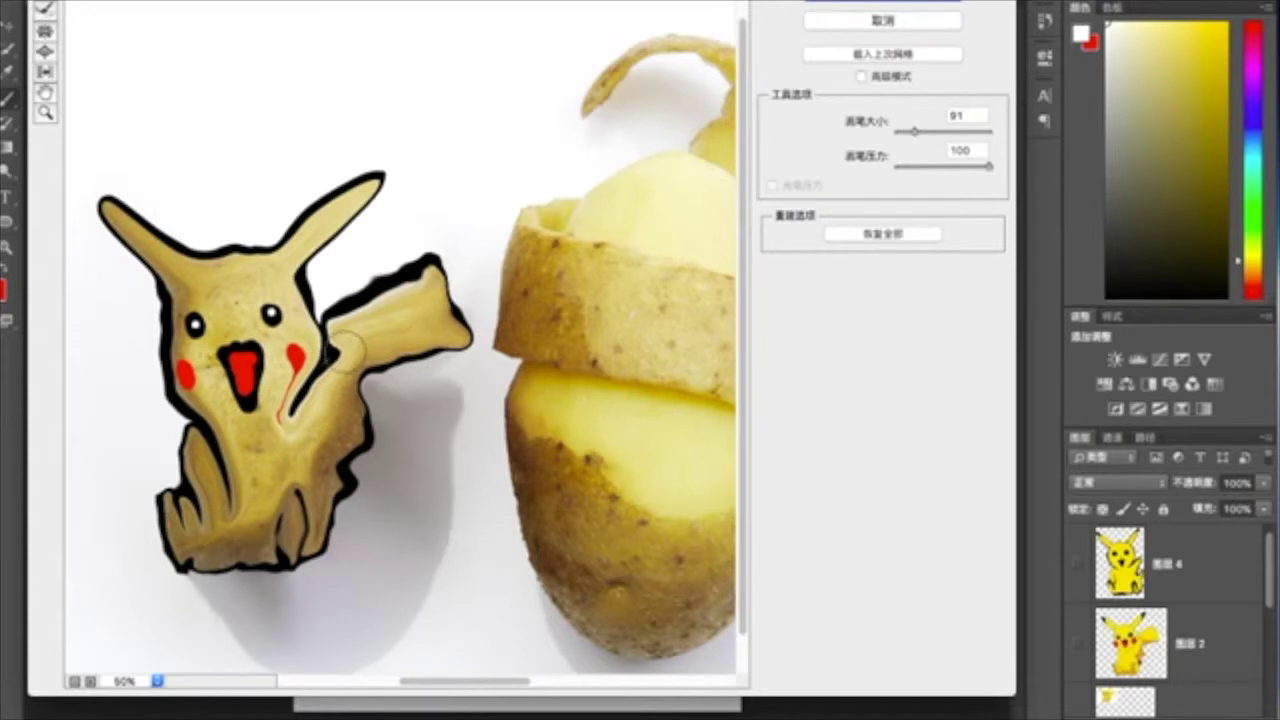
{"action": "left_click_drag", "start_coordinate": [355, 455], "coordinate": [357, 512]}
{"action": "mouse_move", "coordinate": [312, 448]}
{"action": "left_mouse_down"}
{"action": "mouse_move", "coordinate": [335, 505]}
{"action": "mouse_move", "coordinate": [318, 440]}
{"action": "mouse_move", "coordinate": [335, 410]}
{"action": "mouse_move", "coordinate": [328, 472]}
{"action": "mouse_move", "coordinate": [305, 455]}
{"action": "mouse_move", "coordinate": [330, 410]}
{"action": "mouse_move", "coordinate": [328, 465]}
{"action": "mouse_move", "coordinate": [345, 385]}
{"action": "mouse_move", "coordinate": [355, 392]}
{"action": "mouse_move", "coordinate": [330, 445]}
{"action": "mouse_move", "coordinate": [367, 340]}
{"action": "mouse_move", "coordinate": [352, 345]}
{"action": "mouse_move", "coordinate": [340, 410]}
{"action": "mouse_move", "coordinate": [360, 355]}
{"action": "mouse_move", "coordinate": [358, 340]}
{"action": "mouse_move", "coordinate": [345, 345]}
{"action": "left_mouse_up"}
{"action": "left_click_drag", "start_coordinate": [268, 428], "coordinate": [284, 378]}
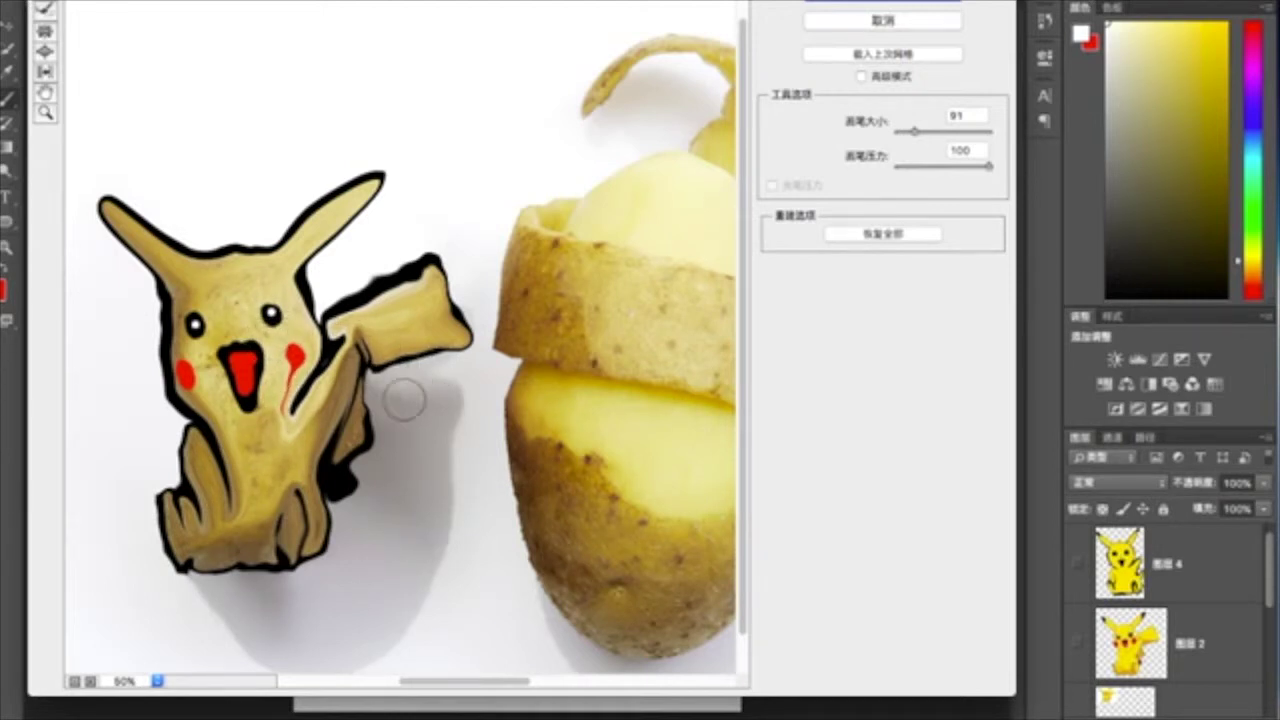
Step: Smooth the body edge below the arm and the lower outline, then slim and lift the right ear
{"action": "mouse_move", "coordinate": [352, 338]}
{"action": "left_mouse_down"}
{"action": "mouse_move", "coordinate": [372, 405]}
{"action": "mouse_move", "coordinate": [345, 498]}
{"action": "mouse_move", "coordinate": [249, 538]}
{"action": "left_mouse_up"}
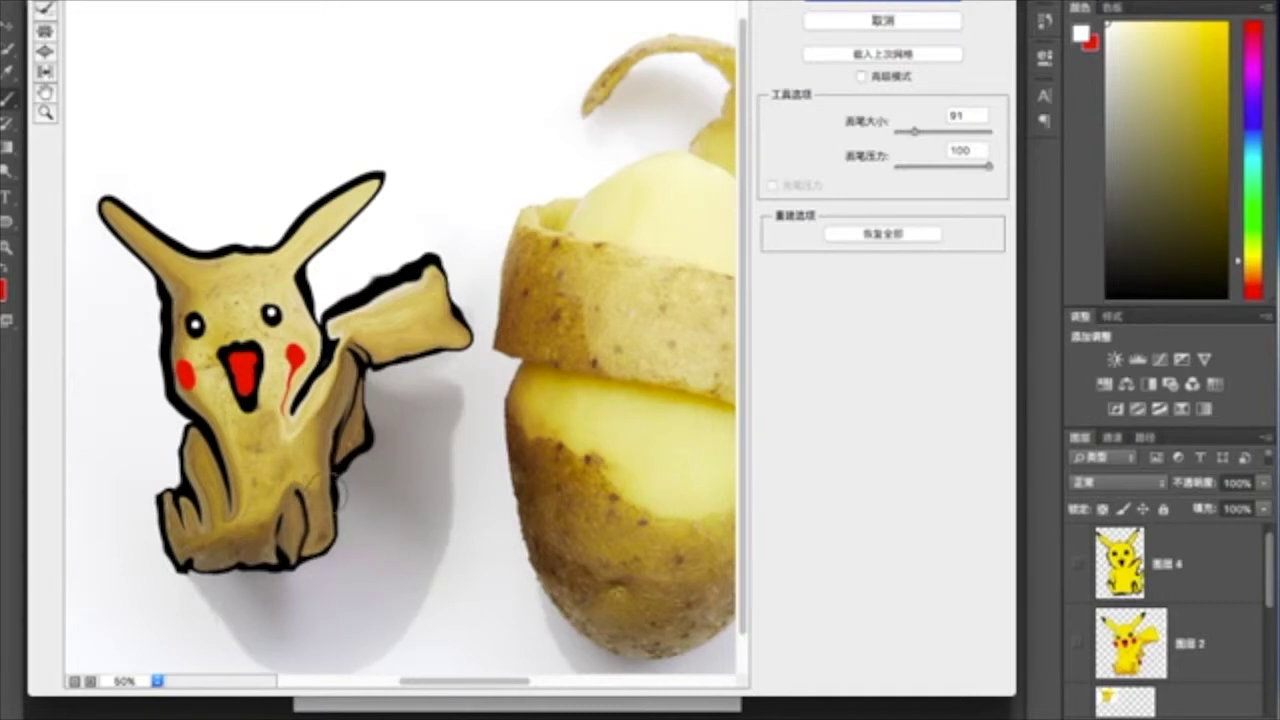
{"action": "left_click_drag", "start_coordinate": [249, 538], "coordinate": [203, 538]}
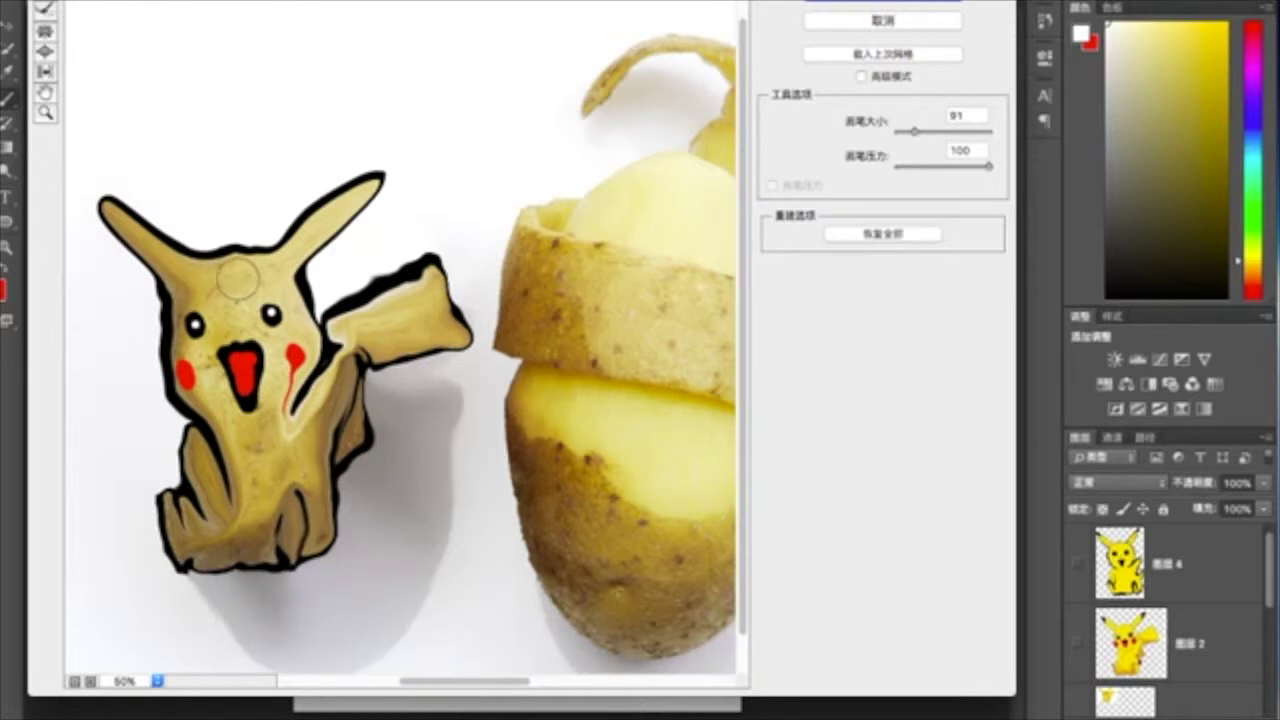
{"action": "mouse_move", "coordinate": [325, 248]}
{"action": "left_mouse_down"}
{"action": "mouse_move", "coordinate": [375, 183]}
{"action": "mouse_move", "coordinate": [352, 185]}
{"action": "left_mouse_up"}
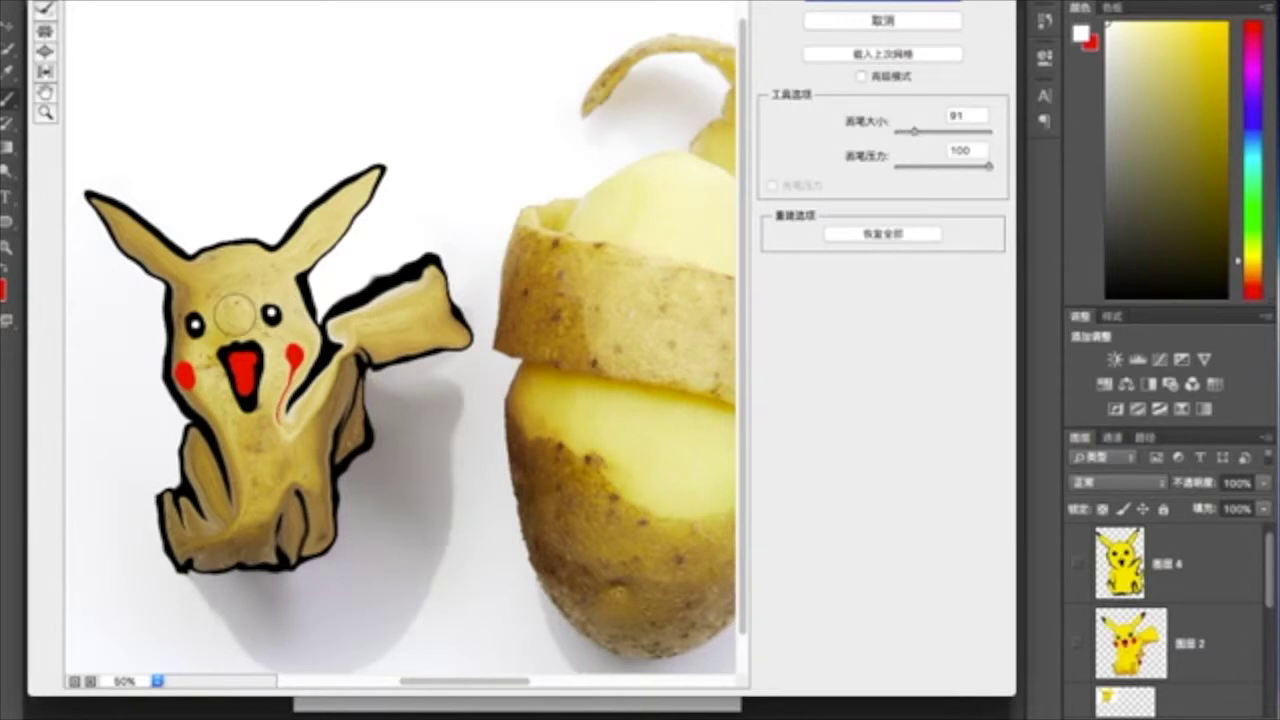
Step: At 66.7% zoom and brush size 35, reshape the mouth's top edge and shrink the red cheek drip
{"action": "key", "text": "ctrl+plus"}
{"action": "left_click_drag", "start_coordinate": [462, 681], "coordinate": [418, 681]}
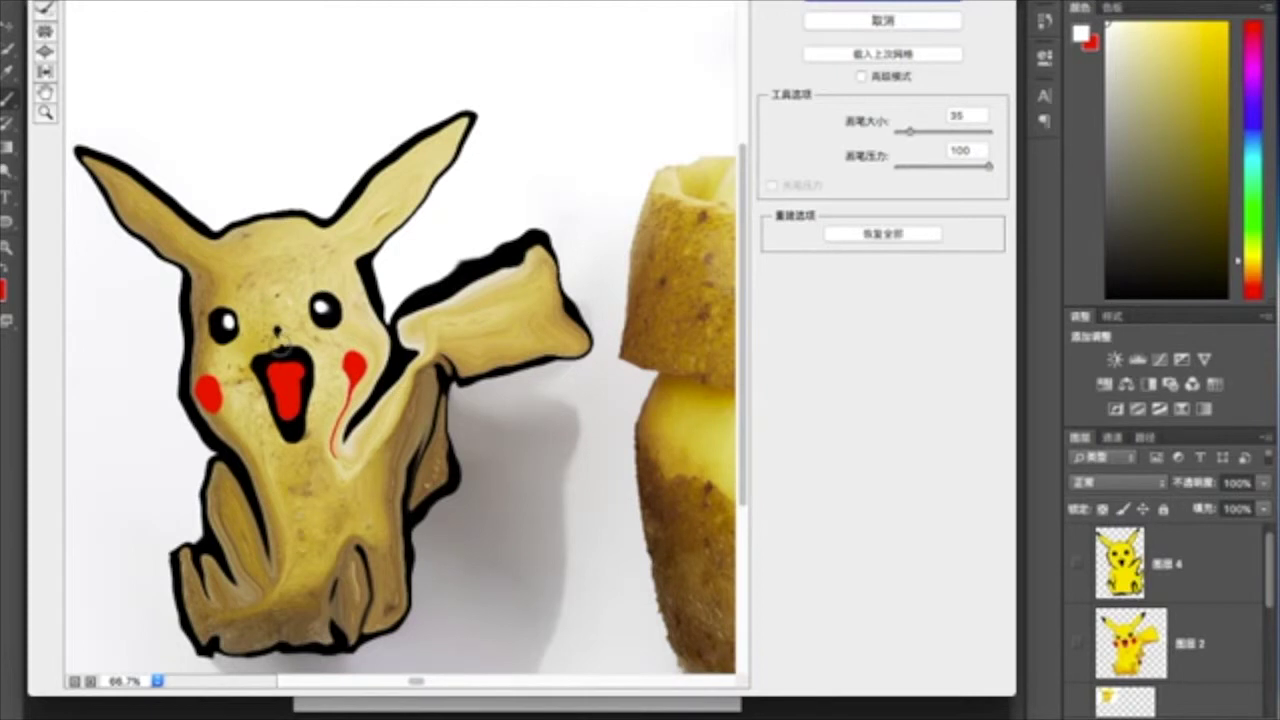
{"action": "mouse_move", "coordinate": [290, 342]}
{"action": "left_mouse_down"}
{"action": "mouse_move", "coordinate": [304, 352]}
{"action": "mouse_move", "coordinate": [280, 341]}
{"action": "left_mouse_up"}
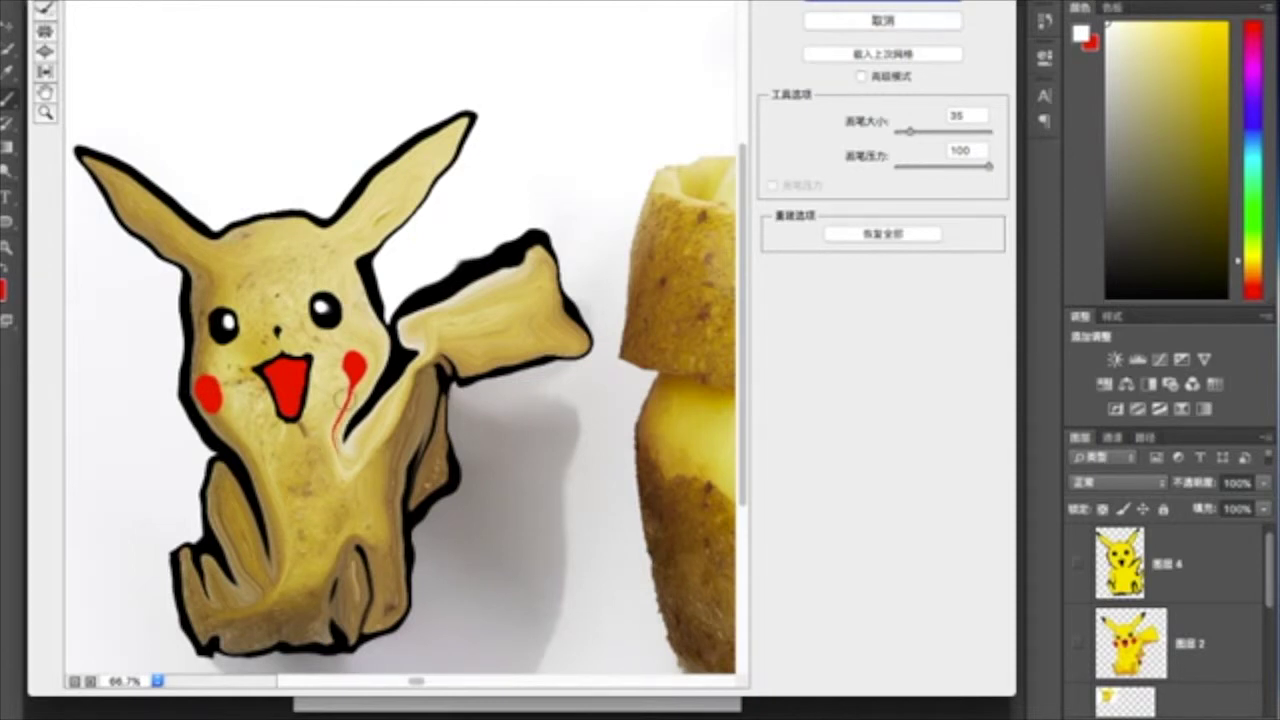
{"action": "left_click_drag", "start_coordinate": [333, 398], "coordinate": [343, 412]}
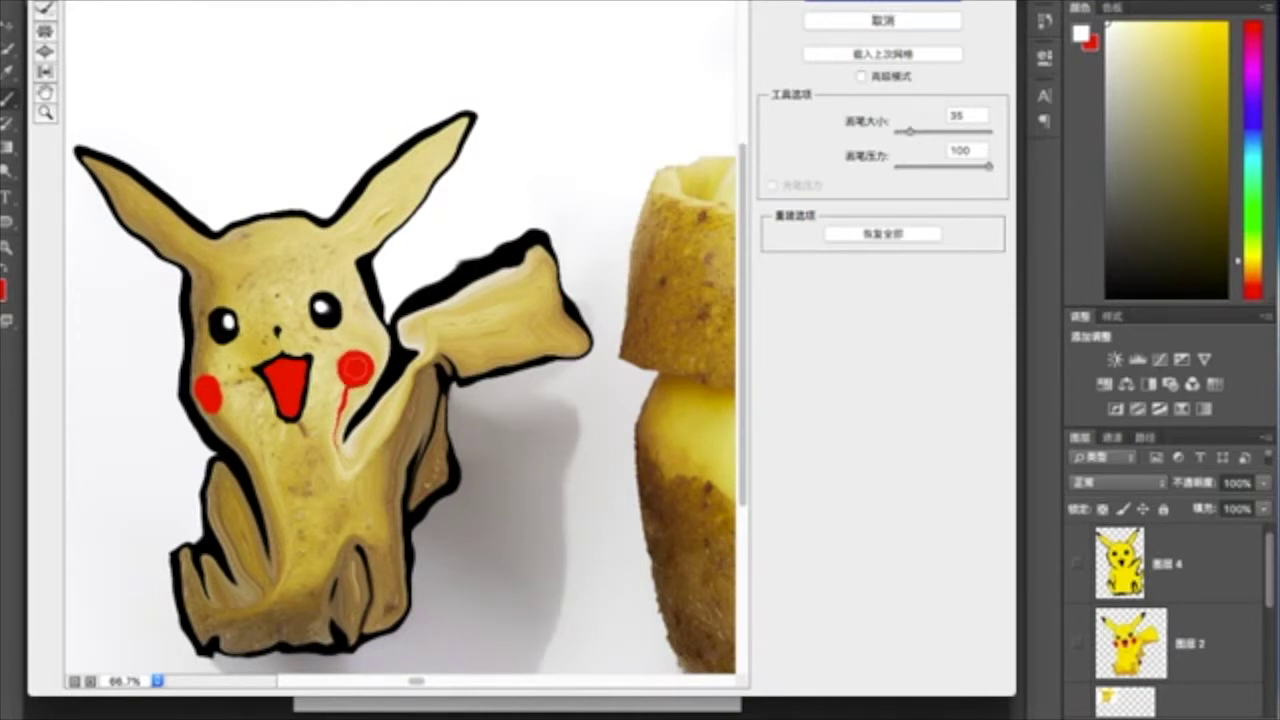
{"action": "left_click_drag", "start_coordinate": [350, 372], "coordinate": [336, 434]}
{"action": "left_click_drag", "start_coordinate": [315, 433], "coordinate": [342, 440]}
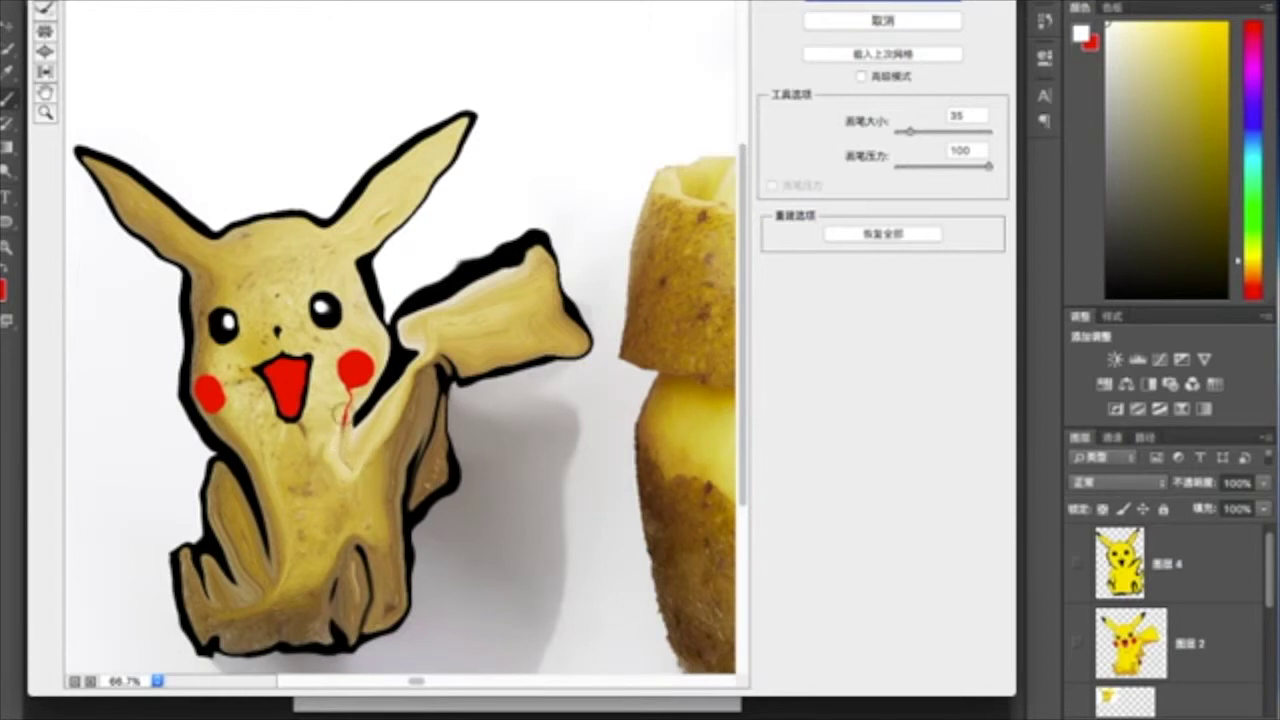
{"action": "mouse_move", "coordinate": [341, 418]}
{"action": "left_mouse_down"}
{"action": "mouse_move", "coordinate": [356, 381]}
{"action": "mouse_move", "coordinate": [343, 425]}
{"action": "mouse_move", "coordinate": [343, 382]}
{"action": "left_mouse_up"}
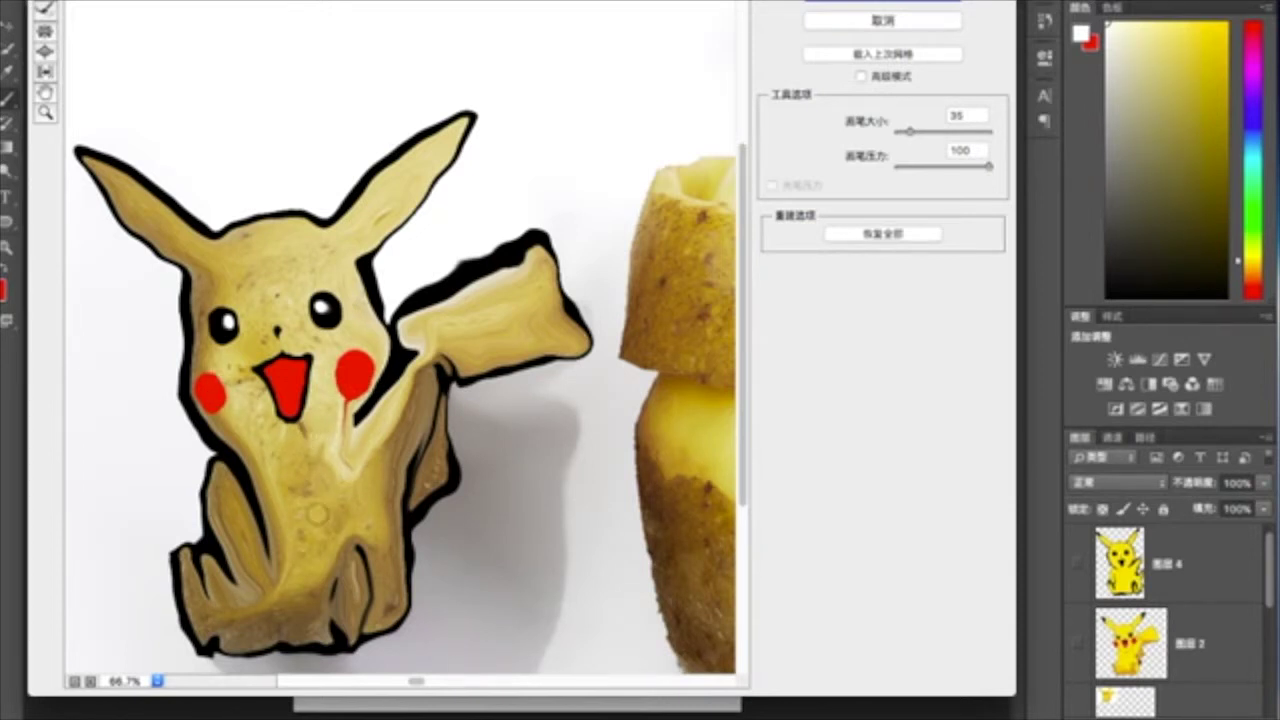
{"action": "key", "text": "ctrl+minus"}
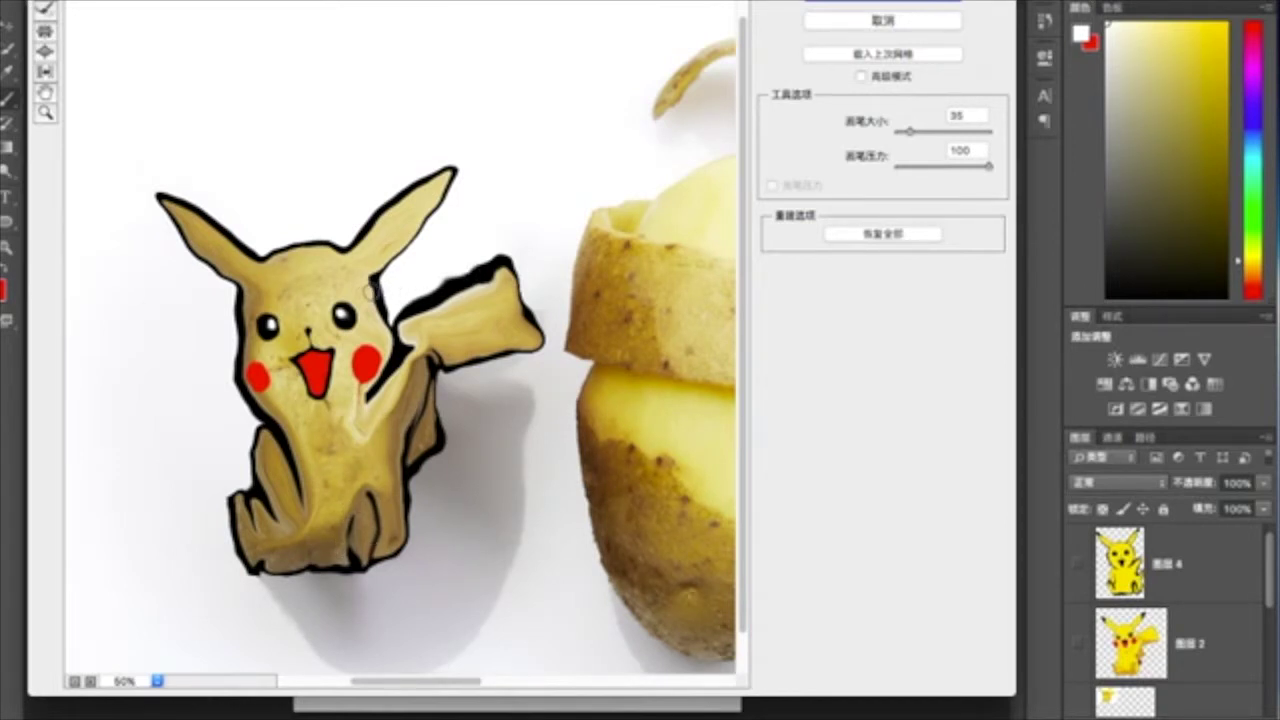
Step: Warp the ear tips into black points, push the left body inward and reshape both legs
{"action": "left_click_drag", "start_coordinate": [449, 172], "coordinate": [435, 194]}
{"action": "left_click_drag", "start_coordinate": [166, 200], "coordinate": [181, 214]}
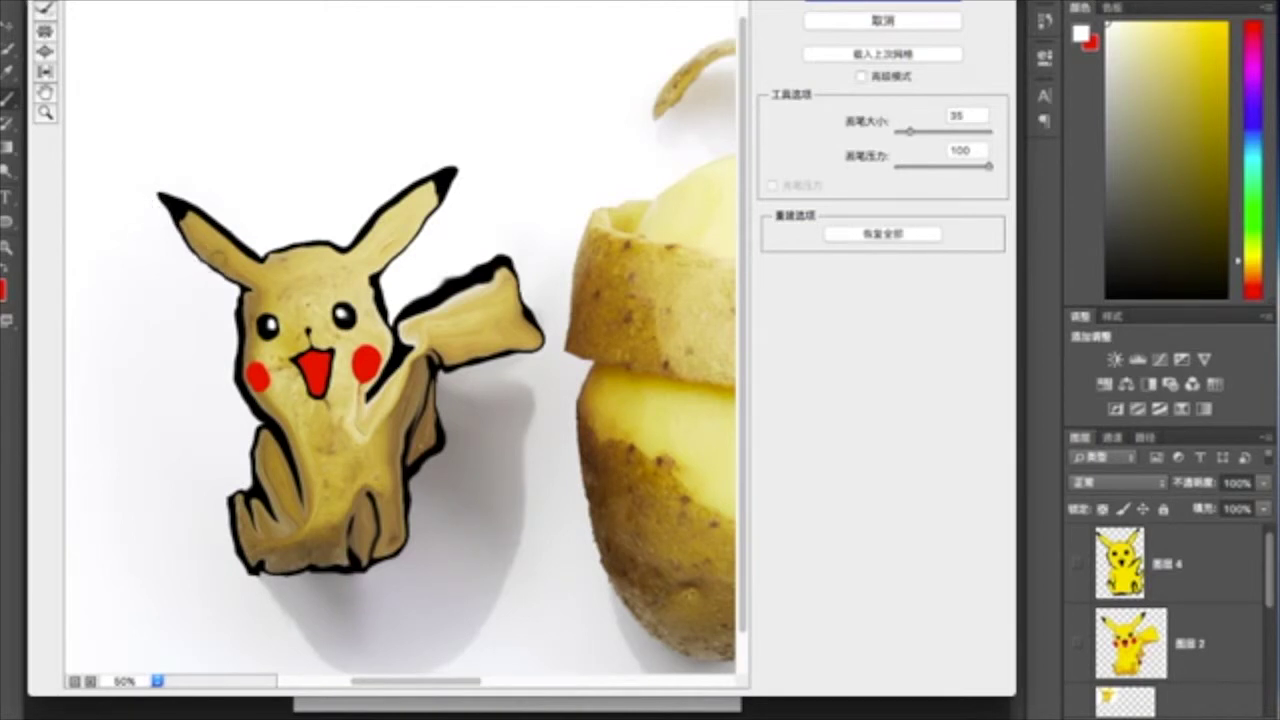
{"action": "left_click_drag", "start_coordinate": [240, 232], "coordinate": [204, 224]}
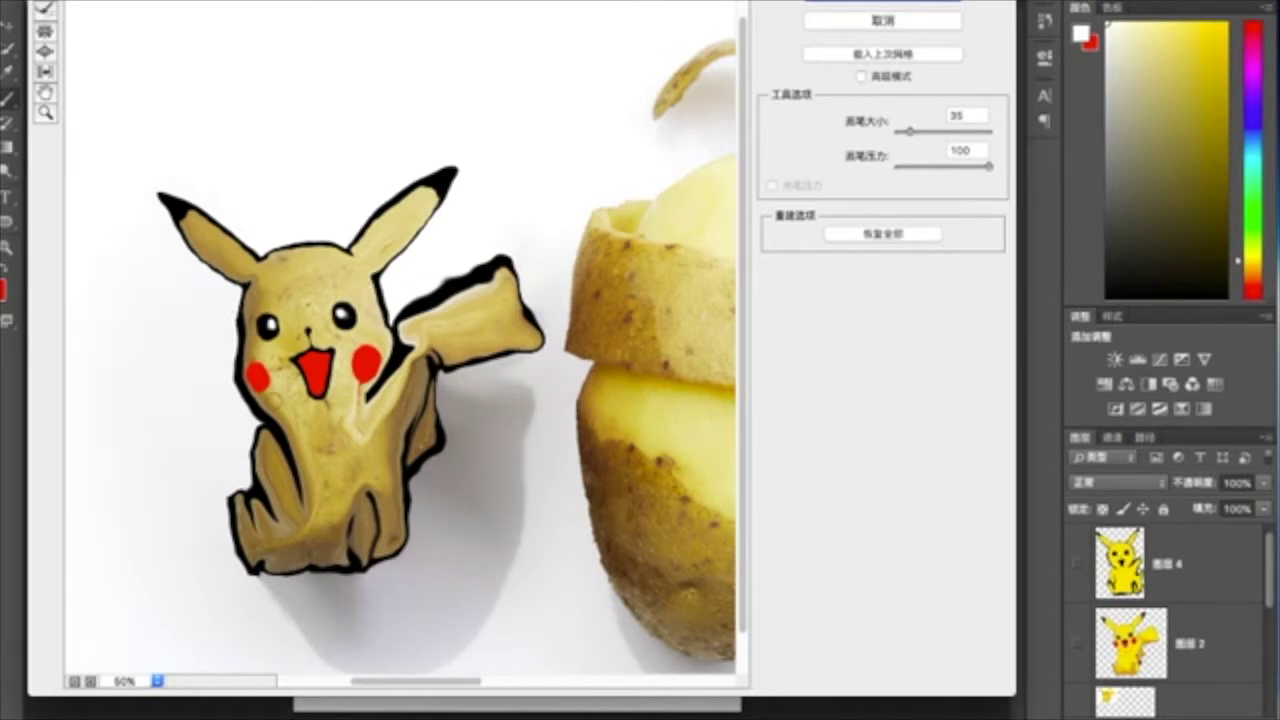
{"action": "left_click_drag", "start_coordinate": [248, 422], "coordinate": [280, 431]}
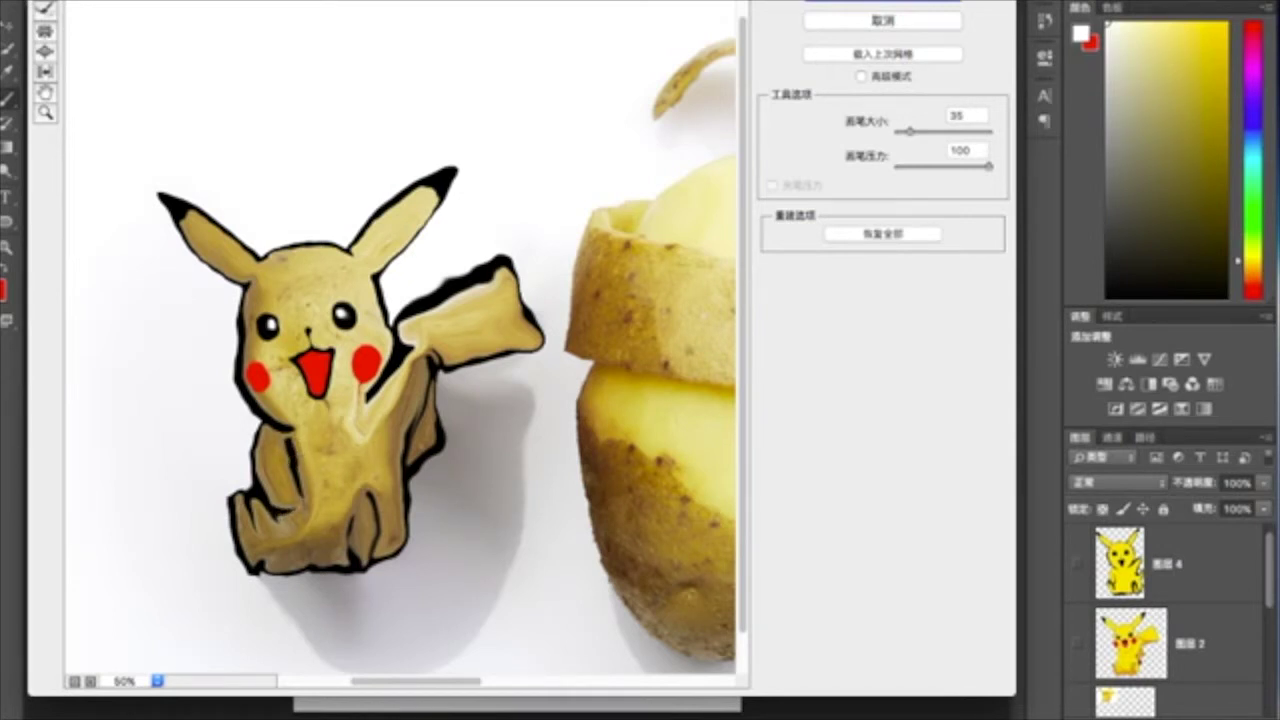
{"action": "left_click_drag", "start_coordinate": [290, 510], "coordinate": [292, 506]}
{"action": "left_click_drag", "start_coordinate": [284, 512], "coordinate": [292, 508]}
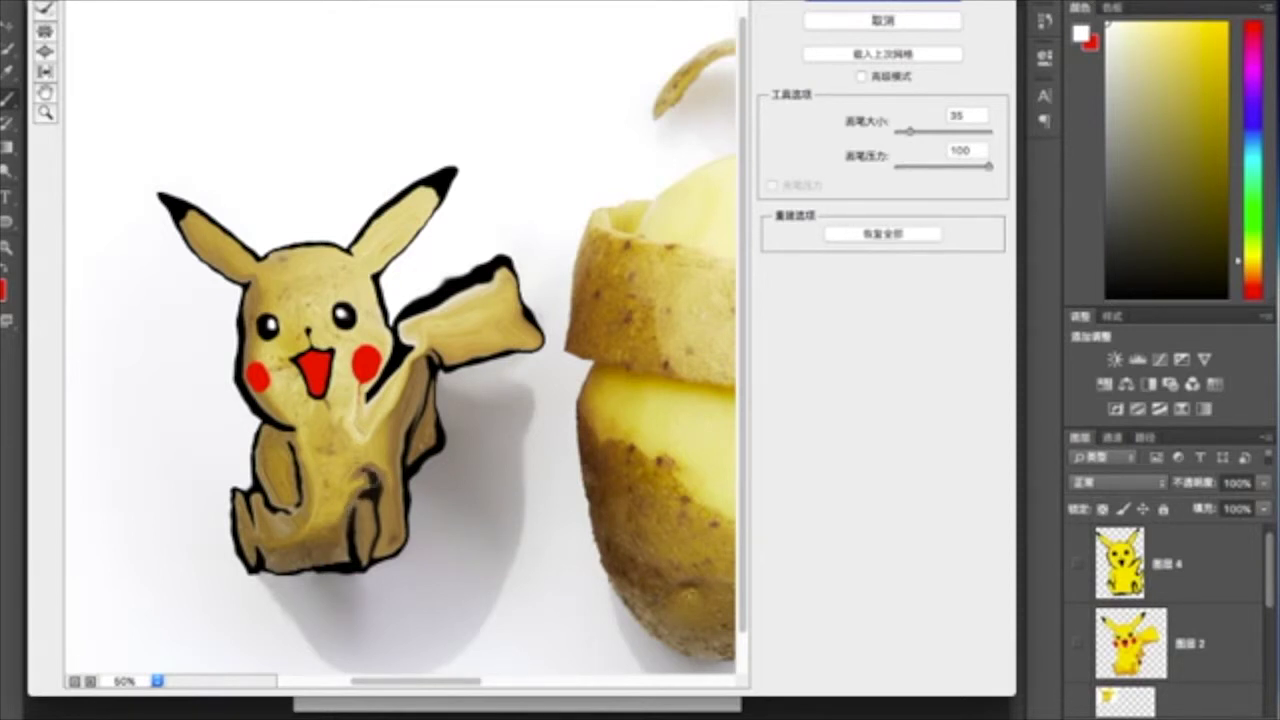
{"action": "left_click_drag", "start_coordinate": [368, 472], "coordinate": [344, 488]}
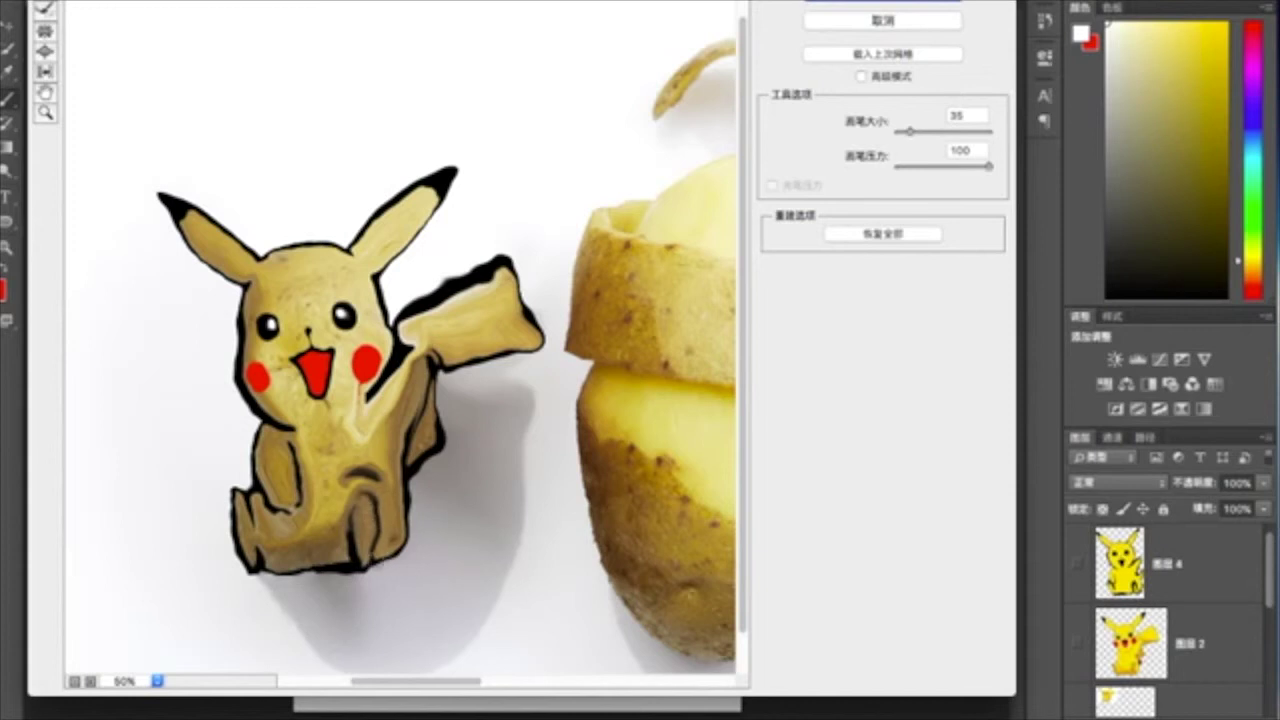
{"action": "left_click_drag", "start_coordinate": [370, 568], "coordinate": [368, 540]}
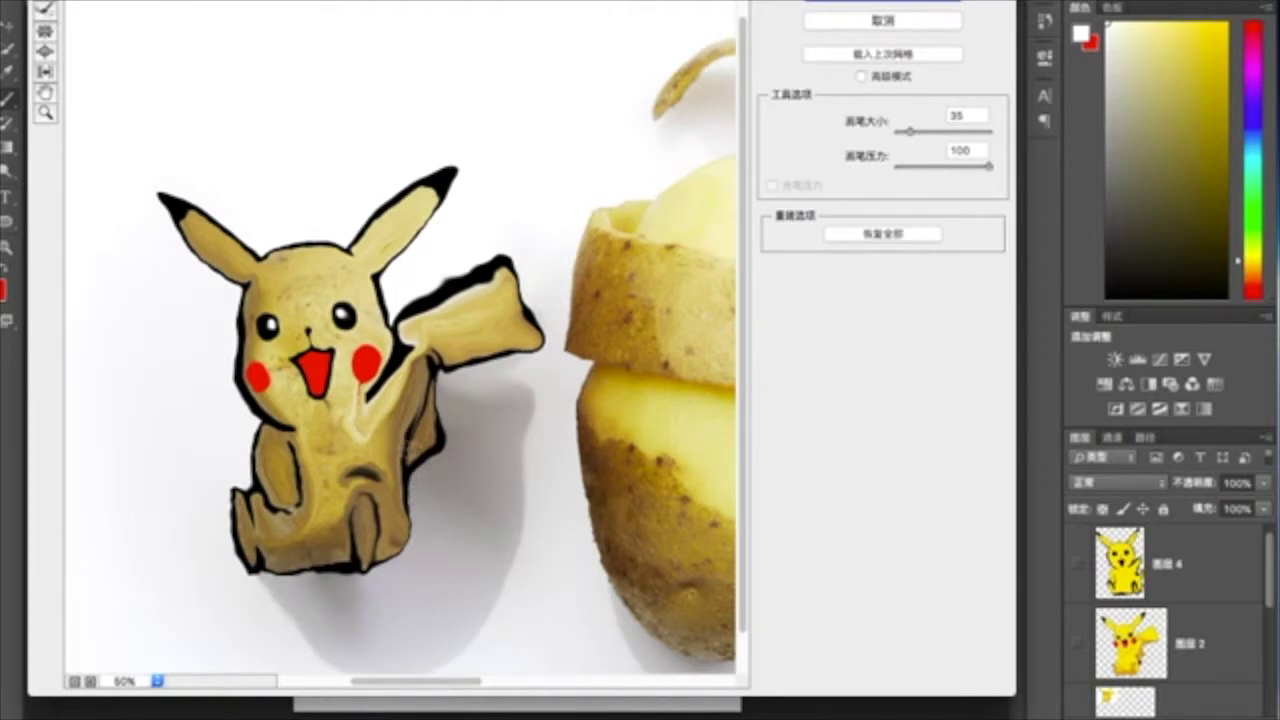
Step: Clean the smudge and arm outline with a size 53 brush, drop to size 22, and apply Liquify
{"action": "key", "text": "alt"}
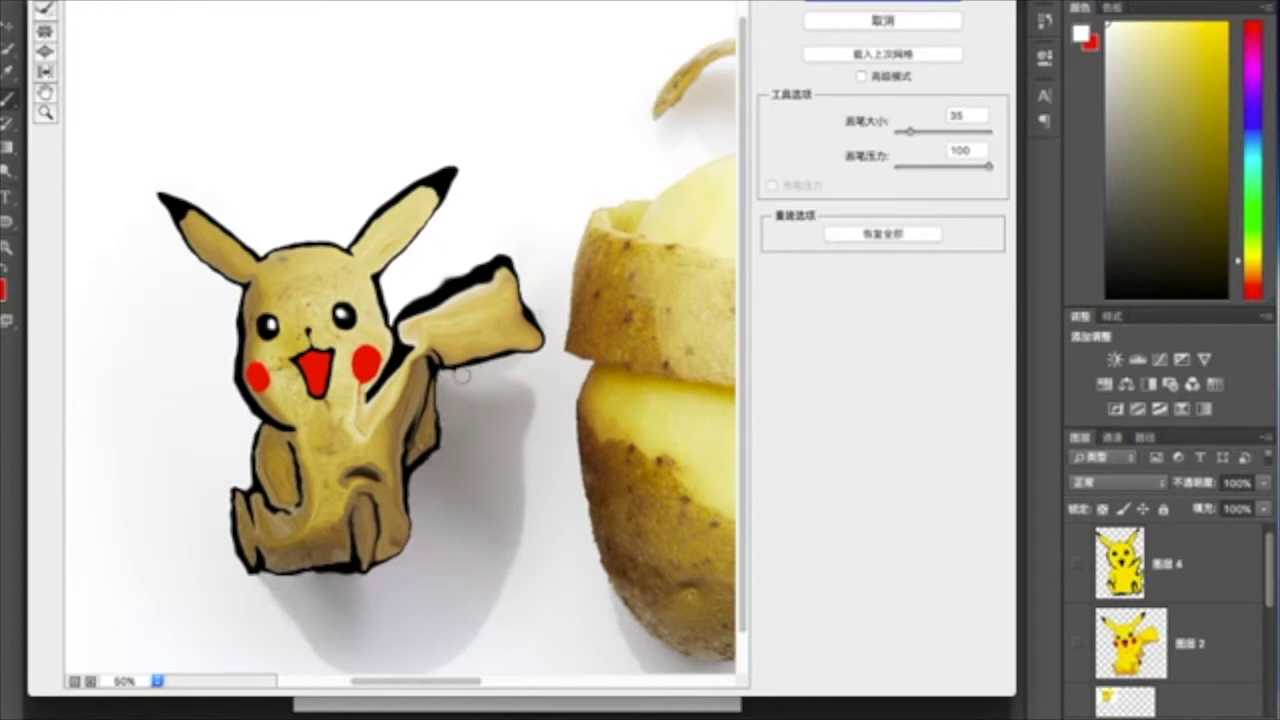
{"action": "left_click_drag", "start_coordinate": [909, 131], "coordinate": [913, 131]}
{"action": "mouse_move", "coordinate": [489, 248]}
{"action": "left_mouse_down"}
{"action": "mouse_move", "coordinate": [412, 298]}
{"action": "mouse_move", "coordinate": [426, 312]}
{"action": "mouse_move", "coordinate": [494, 283]}
{"action": "mouse_move", "coordinate": [446, 437]}
{"action": "left_mouse_up"}
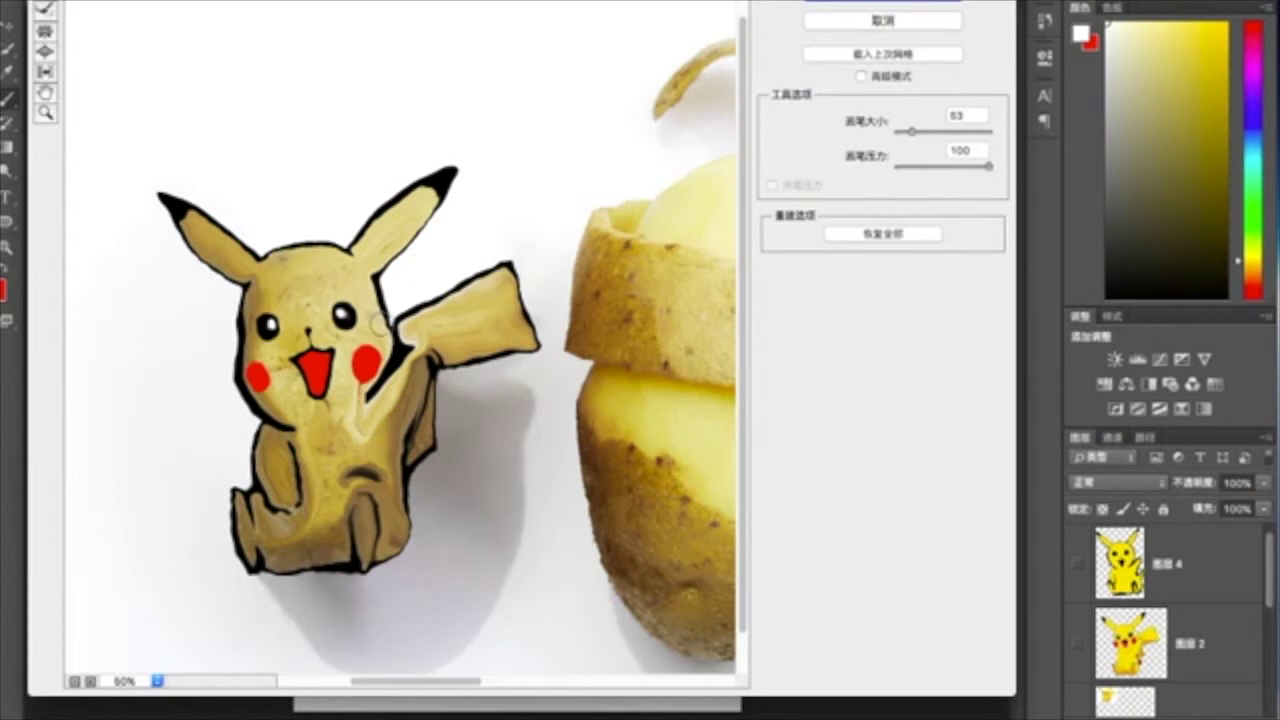
{"action": "left_click_drag", "start_coordinate": [430, 355], "coordinate": [418, 352]}
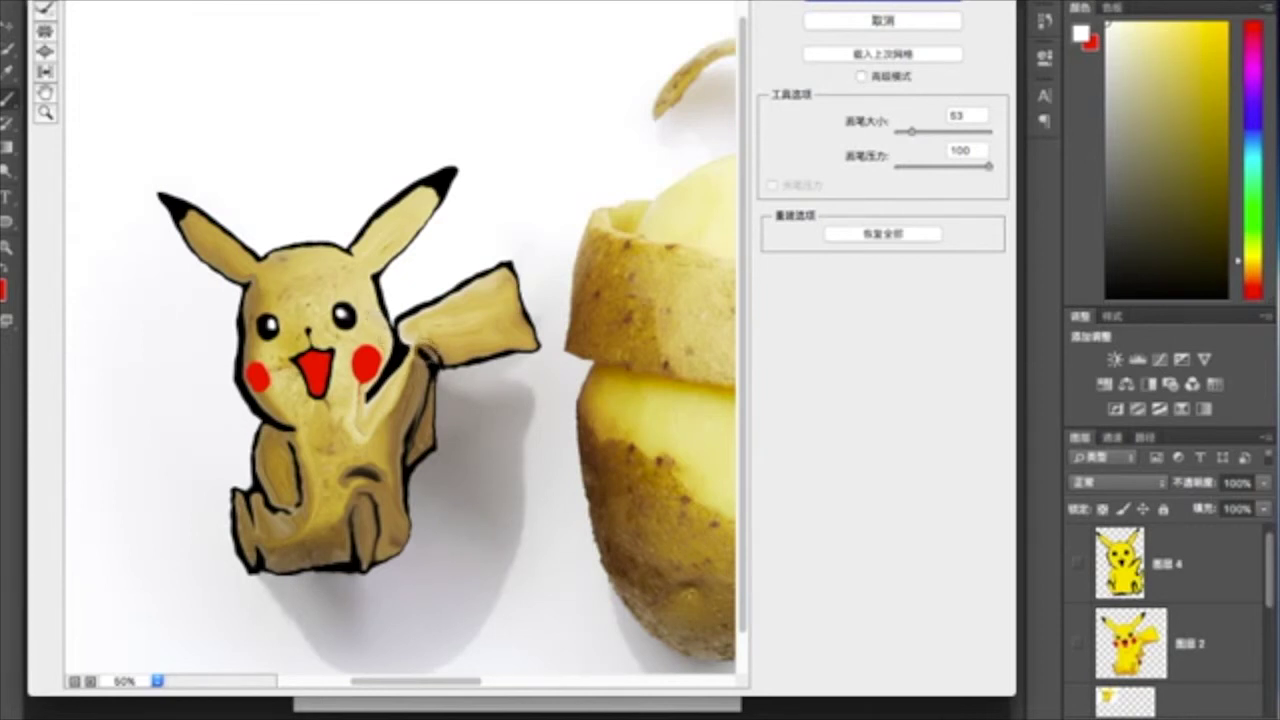
{"action": "left_click_drag", "start_coordinate": [911, 131], "coordinate": [909, 131]}
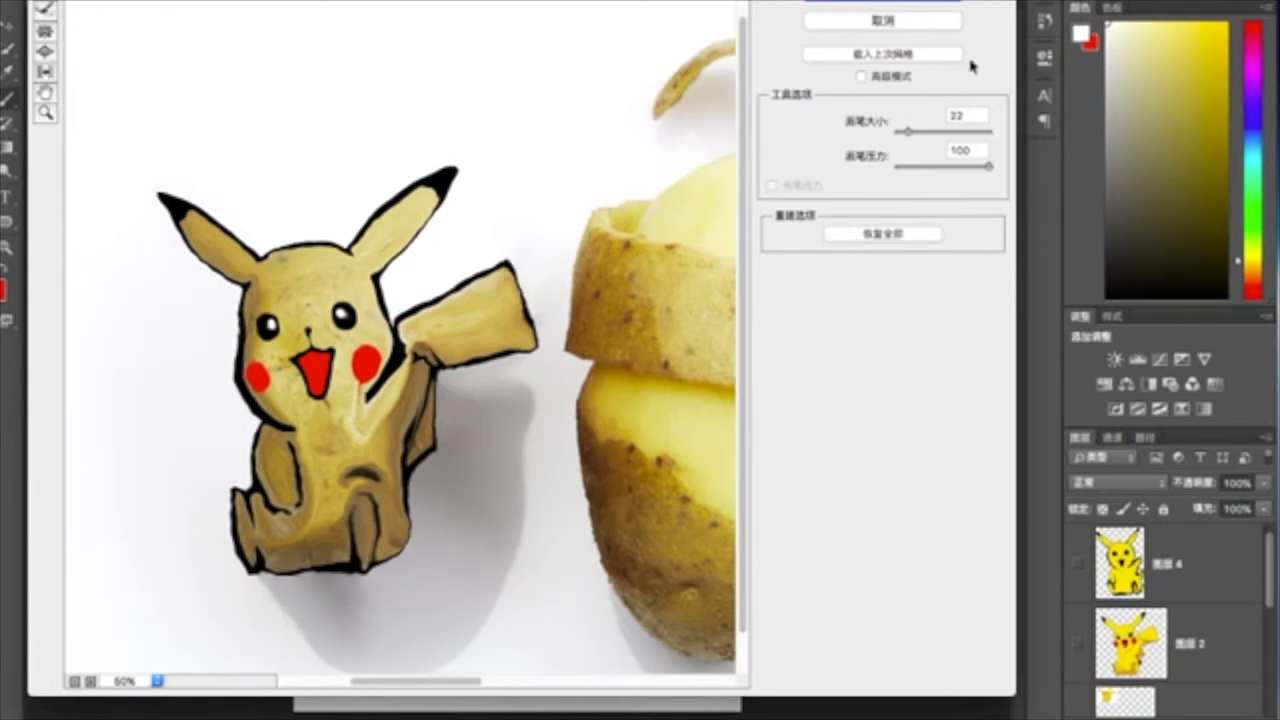
{"action": "left_click", "coordinate": [882, 3]}
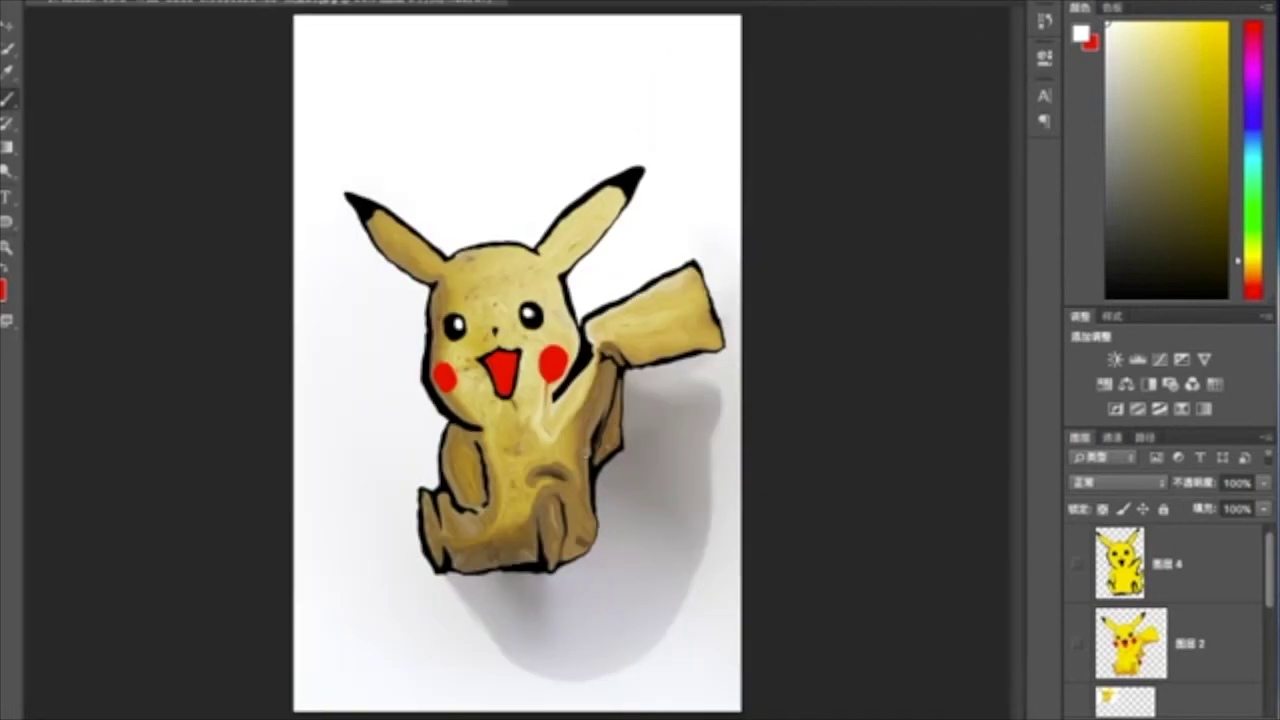
Step: Apply auto tone, then Hue/Saturation at Hue +14 and Saturation +51 to turn Pikachu yellow
{"action": "left_click", "coordinate": [230, 0]}
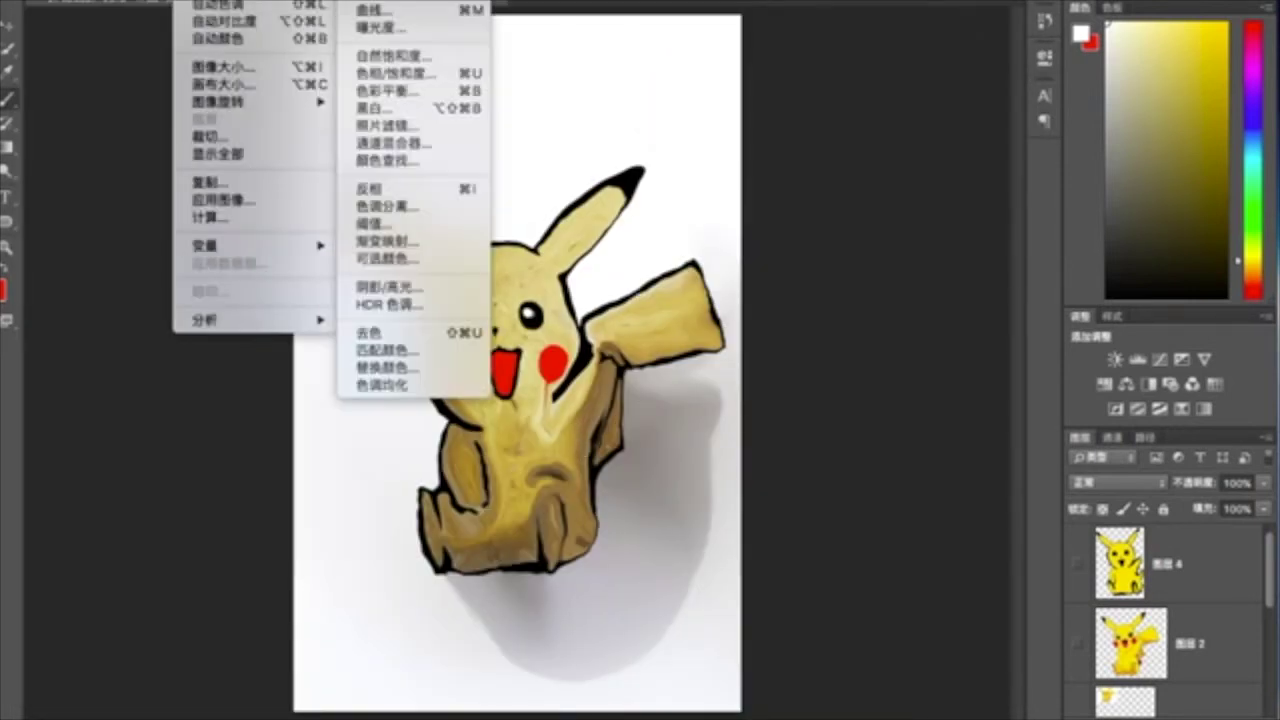
{"action": "left_click", "coordinate": [258, 40]}
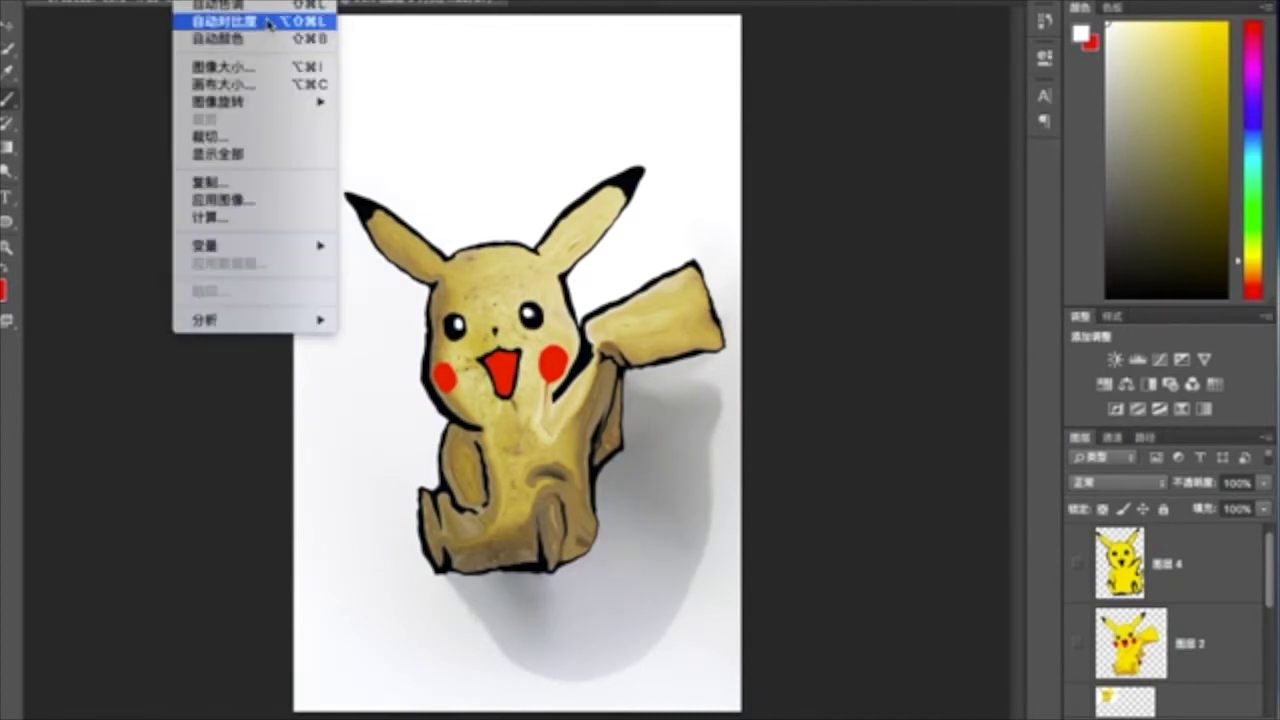
{"action": "mouse_move", "coordinate": [250, 8]}
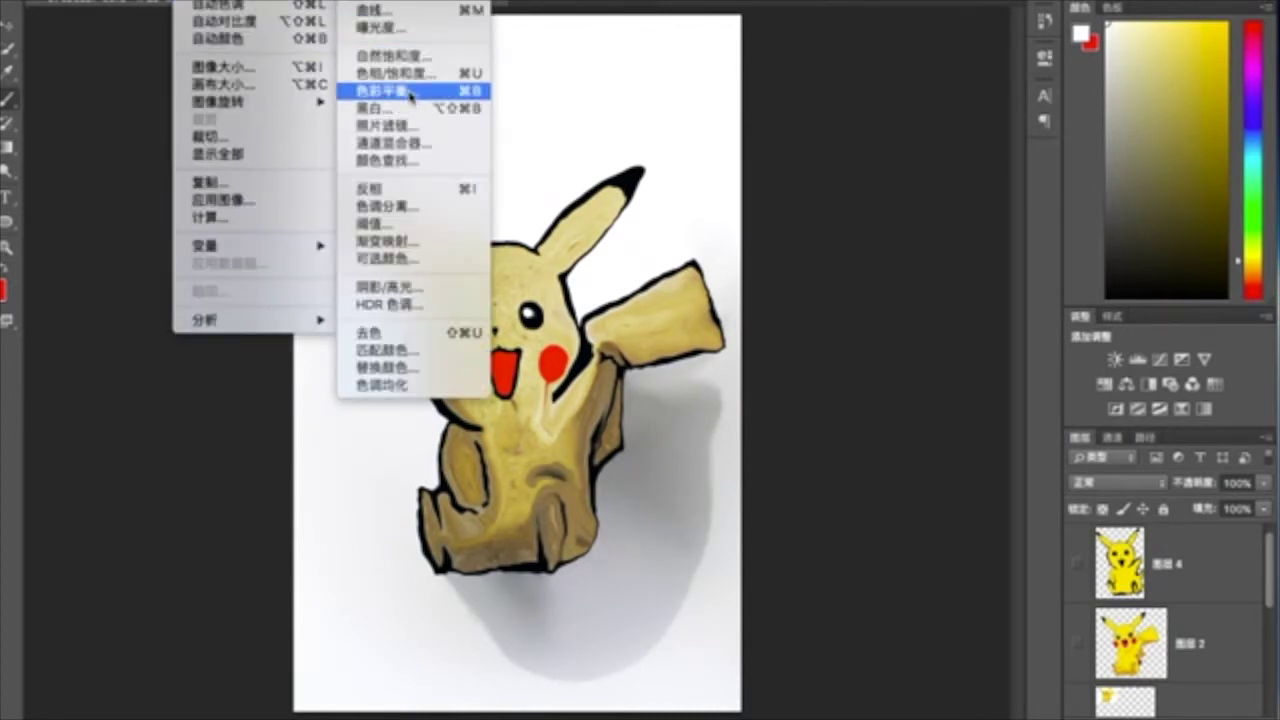
{"action": "left_click", "coordinate": [400, 73]}
{"action": "left_click_drag", "start_coordinate": [614, 148], "coordinate": [857, 152]}
{"action": "mouse_move", "coordinate": [865, 279]}
{"action": "left_mouse_down"}
{"action": "mouse_move", "coordinate": [855, 283]}
{"action": "mouse_move", "coordinate": [868, 280]}
{"action": "left_mouse_up"}
{"action": "left_click_drag", "start_coordinate": [865, 328], "coordinate": [920, 332]}
{"action": "left_click_drag", "start_coordinate": [868, 280], "coordinate": [877, 284]}
{"action": "left_click_drag", "start_coordinate": [917, 334], "coordinate": [912, 336]}
{"action": "key", "text": "Return"}
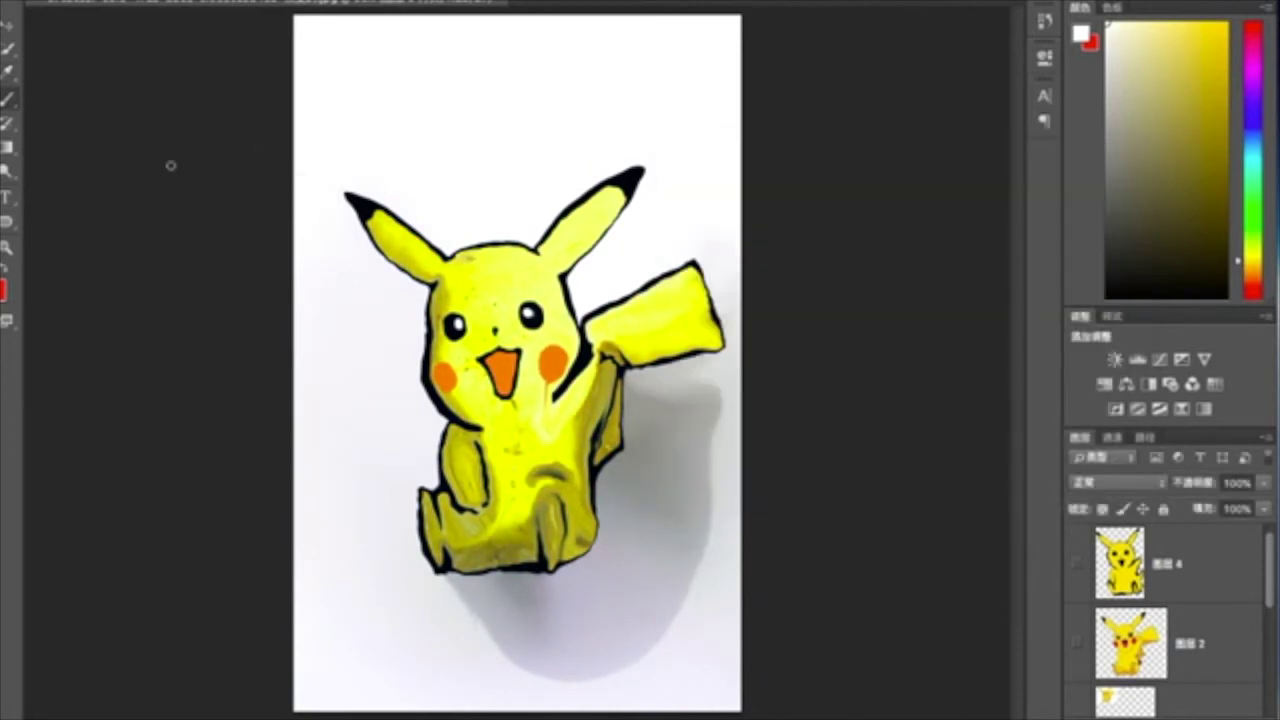
Step: Sample Pikachu's yellow body colour and set a red foreground colour
{"action": "left_click", "coordinate": [543, 397], "text": "alt"}
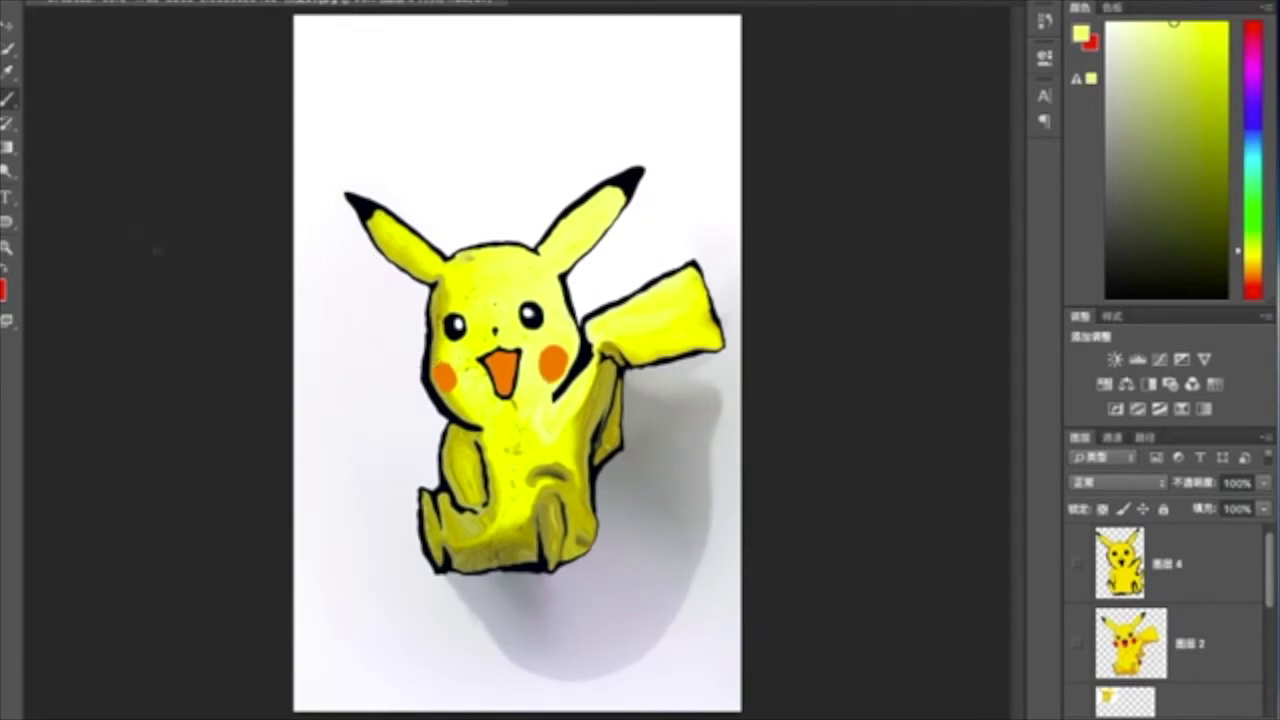
{"action": "left_click", "coordinate": [4, 292]}
{"action": "left_click", "coordinate": [614, 206]}
{"action": "key", "text": "Return"}
Step: Zoom in and paint dark red across the top of Pikachu's mouth
{"action": "key", "text": "x"}
{"action": "scroll", "coordinate": [507, 360], "scroll_direction": "up", "scroll_amount": 3}
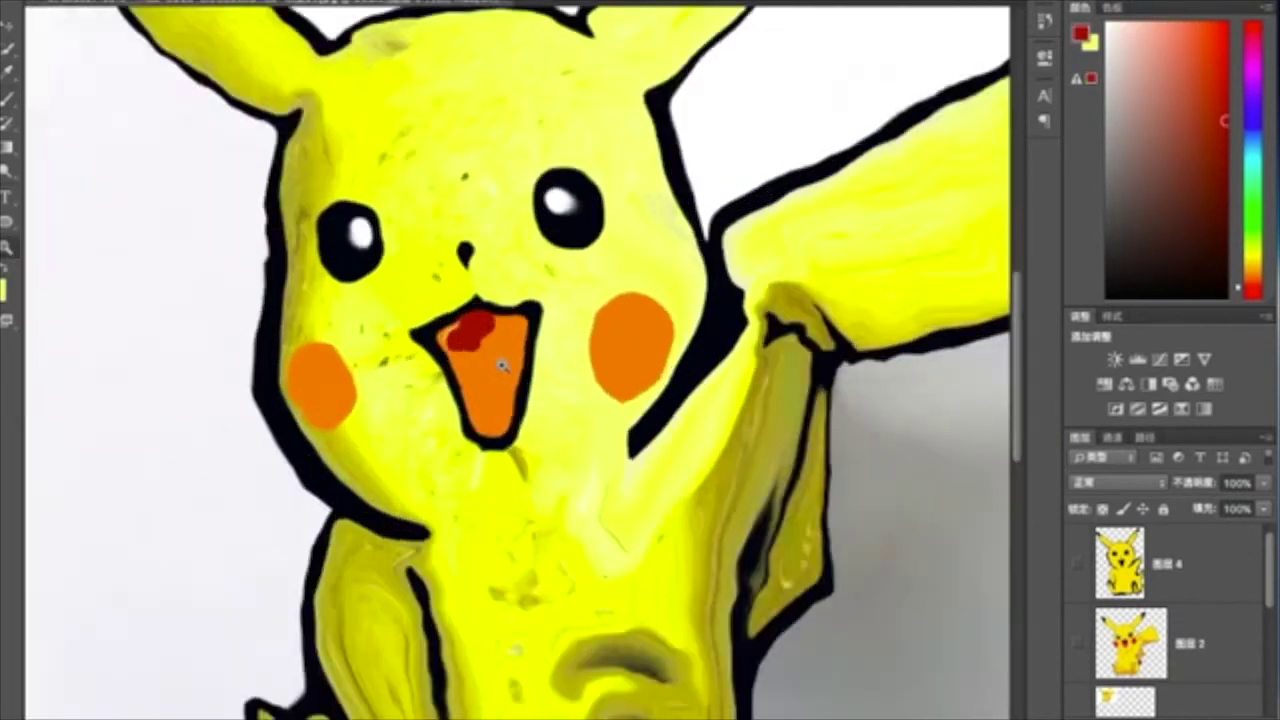
{"action": "scroll", "coordinate": [507, 360], "scroll_direction": "up", "scroll_amount": 3}
{"action": "mouse_move", "coordinate": [450, 265]}
{"action": "left_mouse_down"}
{"action": "mouse_move", "coordinate": [505, 258]}
{"action": "mouse_move", "coordinate": [343, 286]}
{"action": "mouse_move", "coordinate": [543, 257]}
{"action": "mouse_move", "coordinate": [537, 289]}
{"action": "mouse_move", "coordinate": [354, 306]}
{"action": "mouse_move", "coordinate": [529, 311]}
{"action": "mouse_move", "coordinate": [319, 299]}
{"action": "left_mouse_up"}
Step: Blend a softer red-orange band along the mouth's red-to-orange boundary
{"action": "left_click", "coordinate": [1080, 34]}
{"action": "left_click", "coordinate": [545, 179]}
{"action": "left_click", "coordinate": [820, 123]}
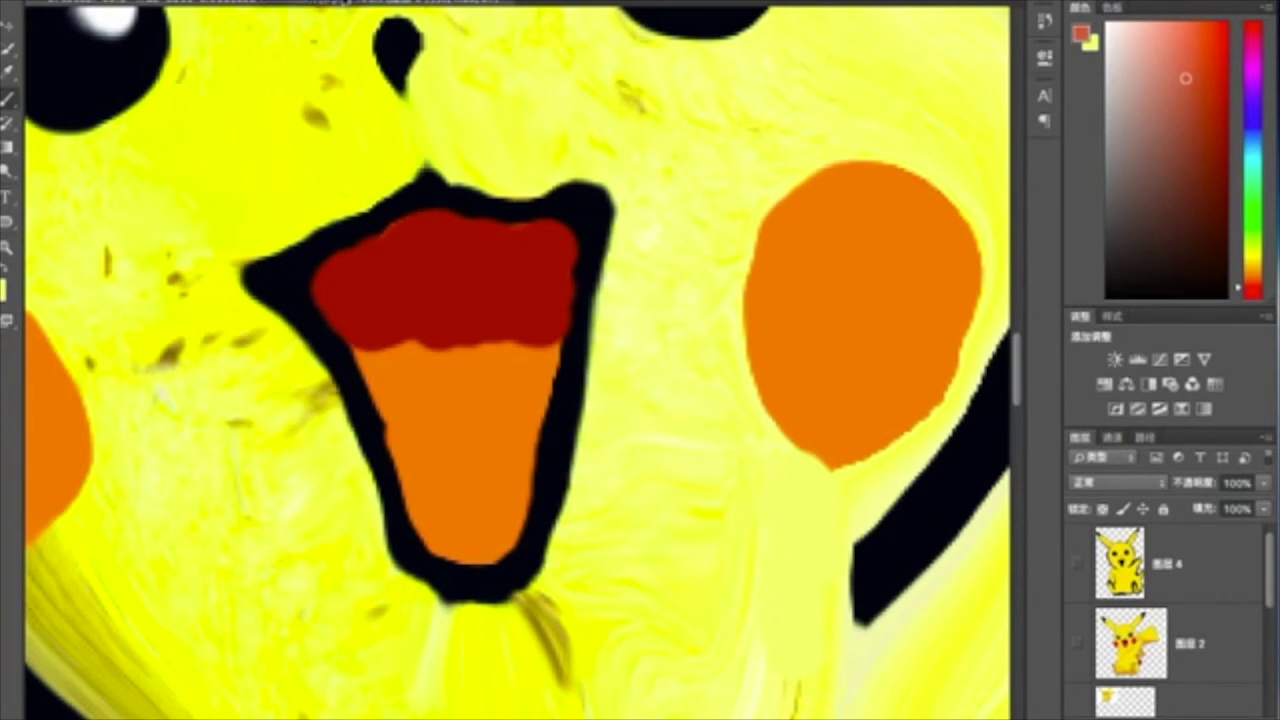
{"action": "left_click_drag", "start_coordinate": [391, 346], "coordinate": [505, 352]}
{"action": "mouse_move", "coordinate": [392, 345]}
{"action": "left_mouse_down"}
{"action": "mouse_move", "coordinate": [486, 349]}
{"action": "mouse_move", "coordinate": [409, 371]}
{"action": "mouse_move", "coordinate": [540, 343]}
{"action": "mouse_move", "coordinate": [386, 343]}
{"action": "left_mouse_up"}
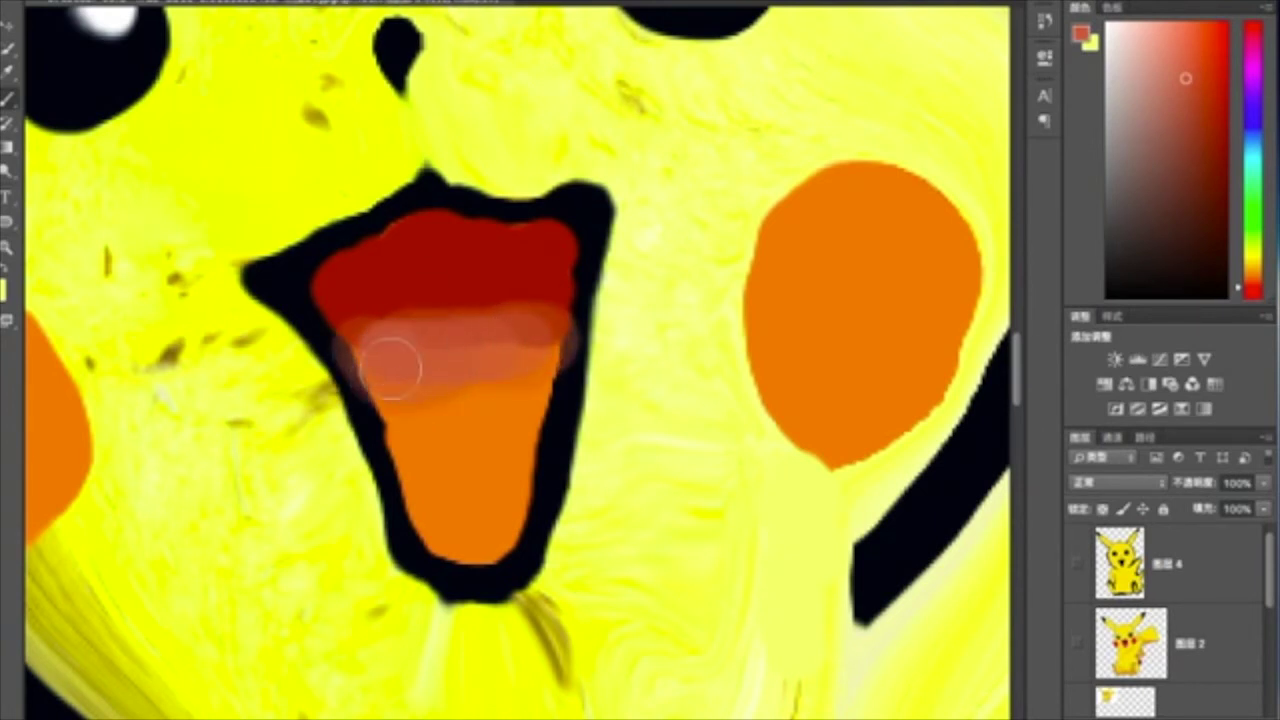
{"action": "key", "text": "ctrl+z"}
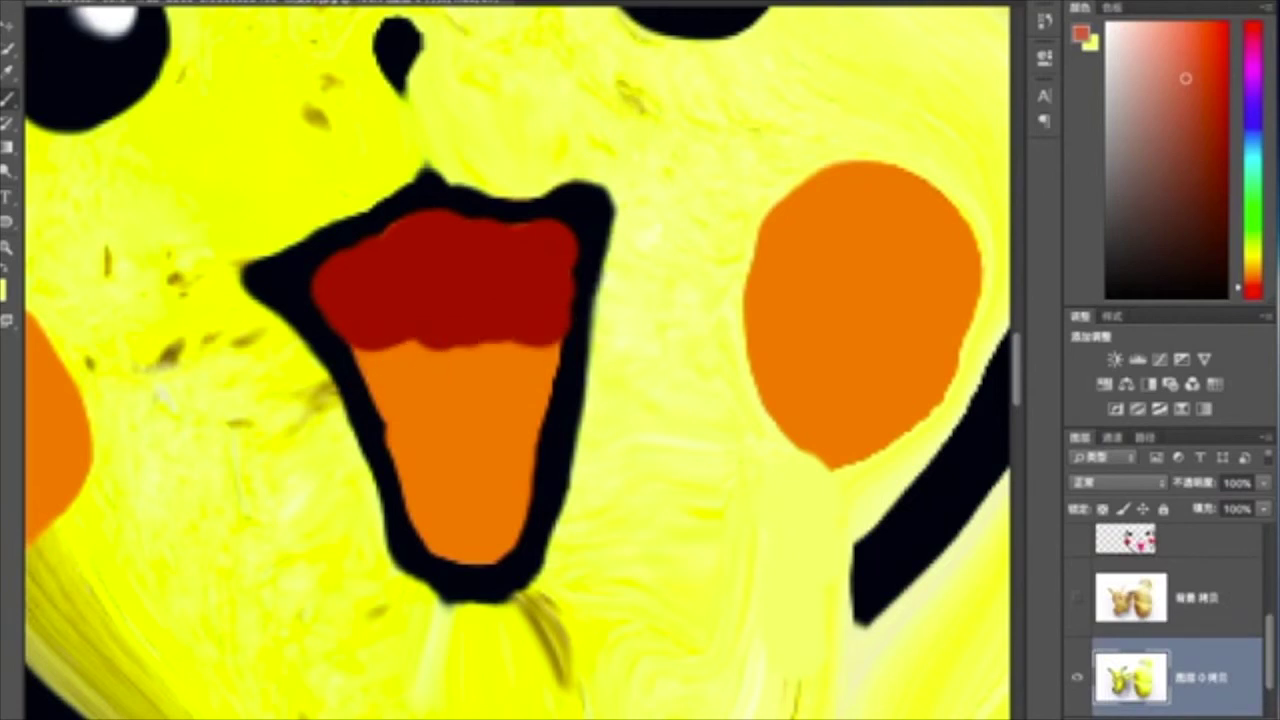
{"action": "mouse_move", "coordinate": [414, 357]}
{"action": "left_mouse_down"}
{"action": "mouse_move", "coordinate": [457, 366]}
{"action": "mouse_move", "coordinate": [404, 395]}
{"action": "mouse_move", "coordinate": [531, 357]}
{"action": "mouse_move", "coordinate": [423, 354]}
{"action": "mouse_move", "coordinate": [494, 404]}
{"action": "left_mouse_up"}
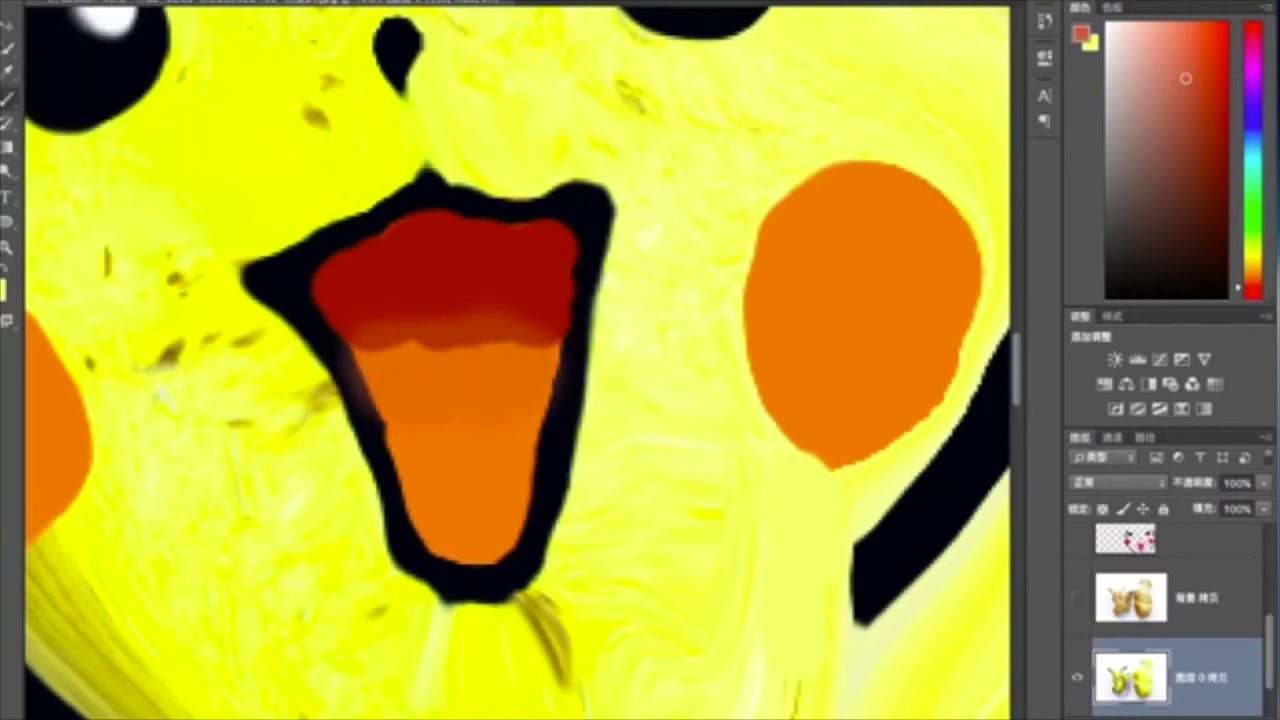
{"action": "mouse_move", "coordinate": [440, 365]}
{"action": "left_mouse_down"}
{"action": "mouse_move", "coordinate": [508, 357]}
{"action": "mouse_move", "coordinate": [405, 370]}
{"action": "left_mouse_up"}
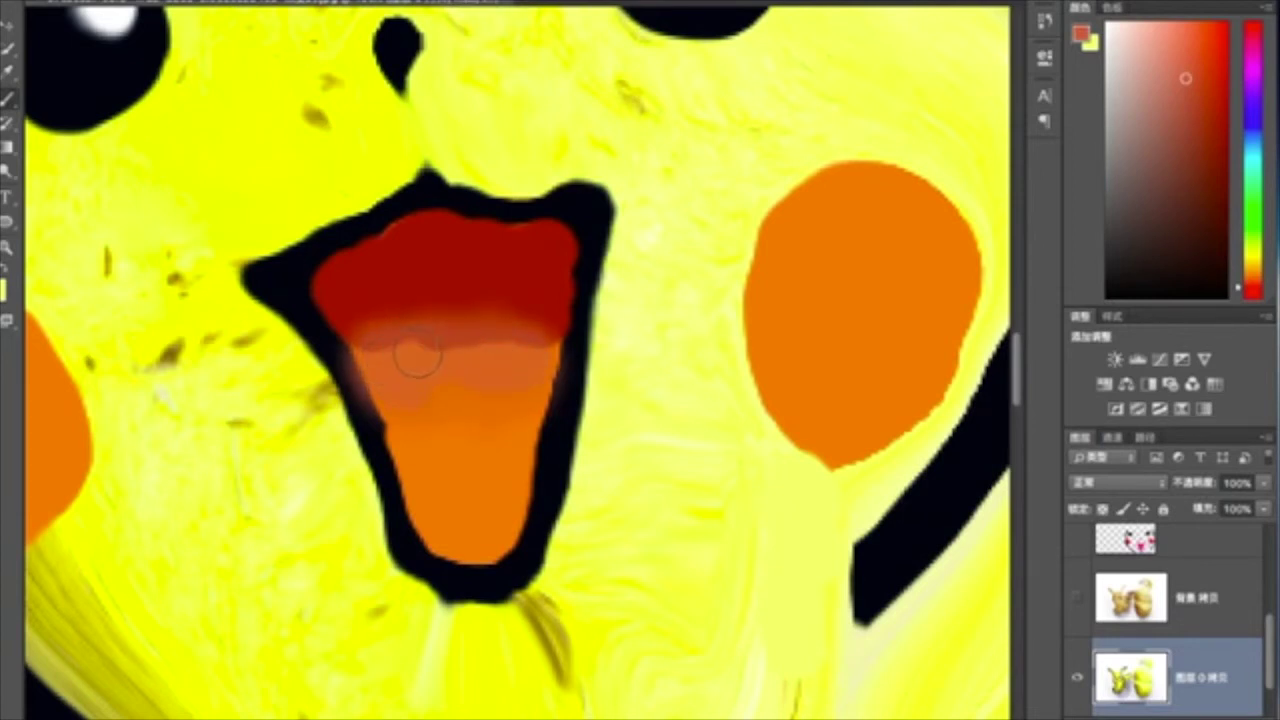
{"action": "left_click", "coordinate": [13, 121]}
{"action": "left_click_drag", "start_coordinate": [505, 366], "coordinate": [426, 365]}
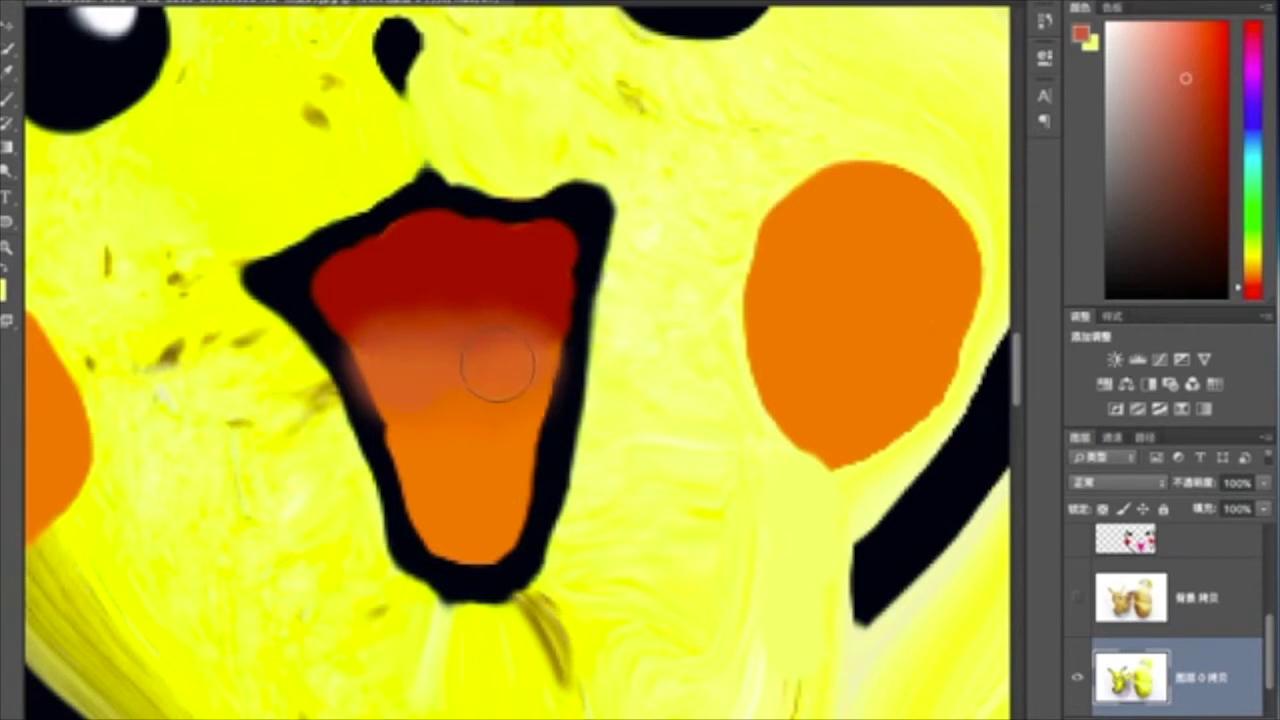
Step: Paint pale yellow dabs beside the nose tip and sample the tongue's orange
{"action": "key", "text": "x"}
{"action": "left_click_drag", "start_coordinate": [371, 71], "coordinate": [409, 98]}
{"action": "left_click", "coordinate": [45, 2]}
{"action": "key", "text": "Return"}
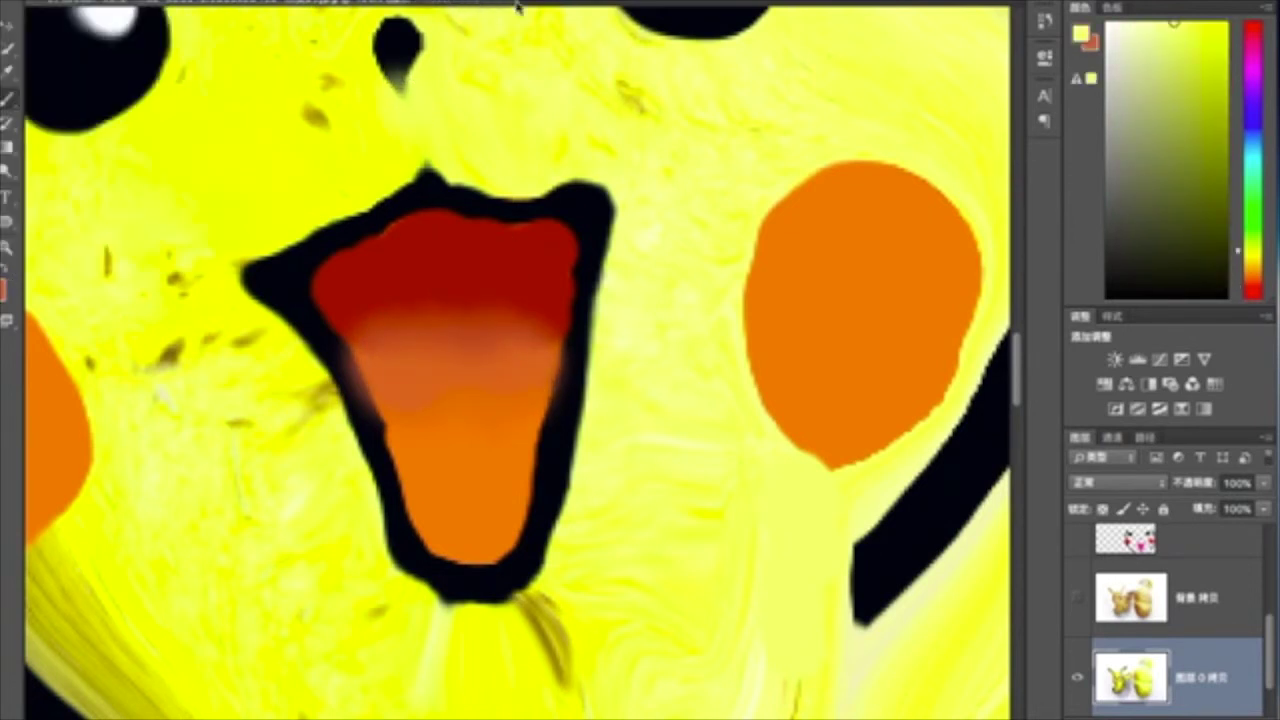
{"action": "left_click_drag", "start_coordinate": [400, 109], "coordinate": [400, 86]}
{"action": "left_click_drag", "start_coordinate": [419, 163], "coordinate": [300, 195]}
{"action": "left_click", "coordinate": [443, 420], "text": "alt"}
Step: Brush orange to round out the edges of the right and left cheeks
{"action": "key", "text": "b"}
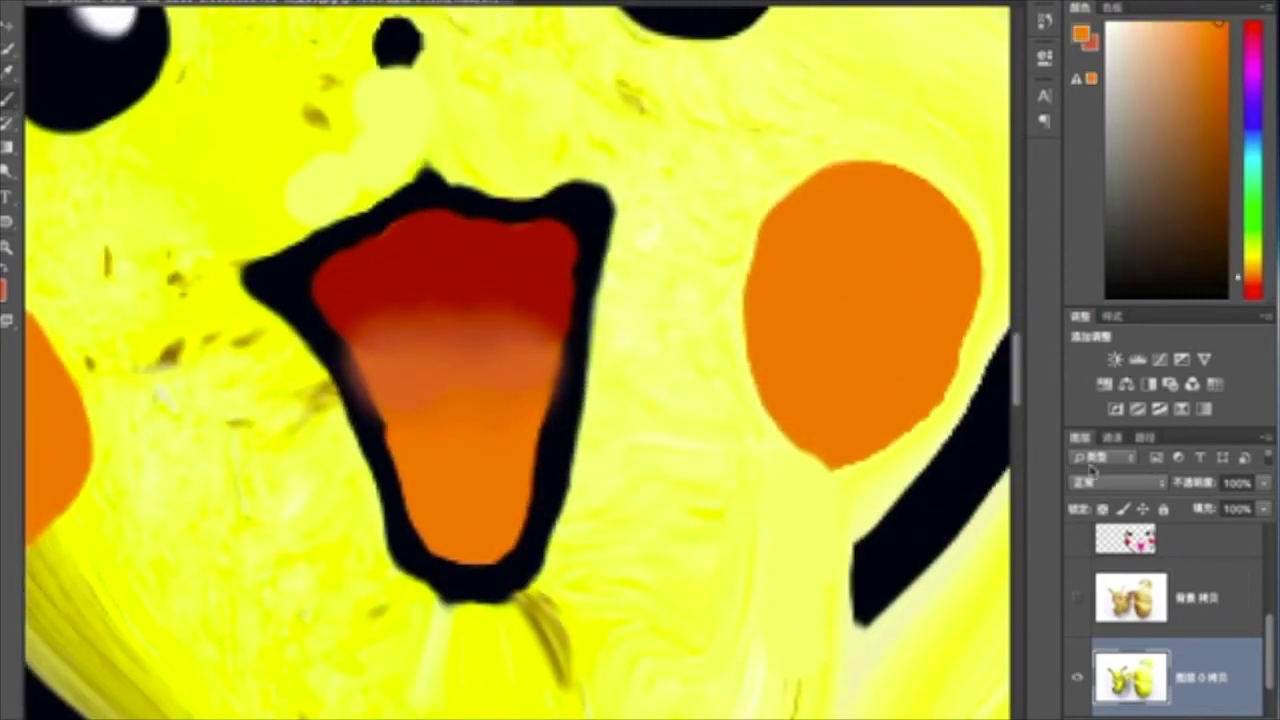
{"action": "scroll", "coordinate": [700, 290], "scroll_direction": "right", "scroll_amount": 5}
{"action": "left_click_drag", "start_coordinate": [700, 280], "coordinate": [677, 400]}
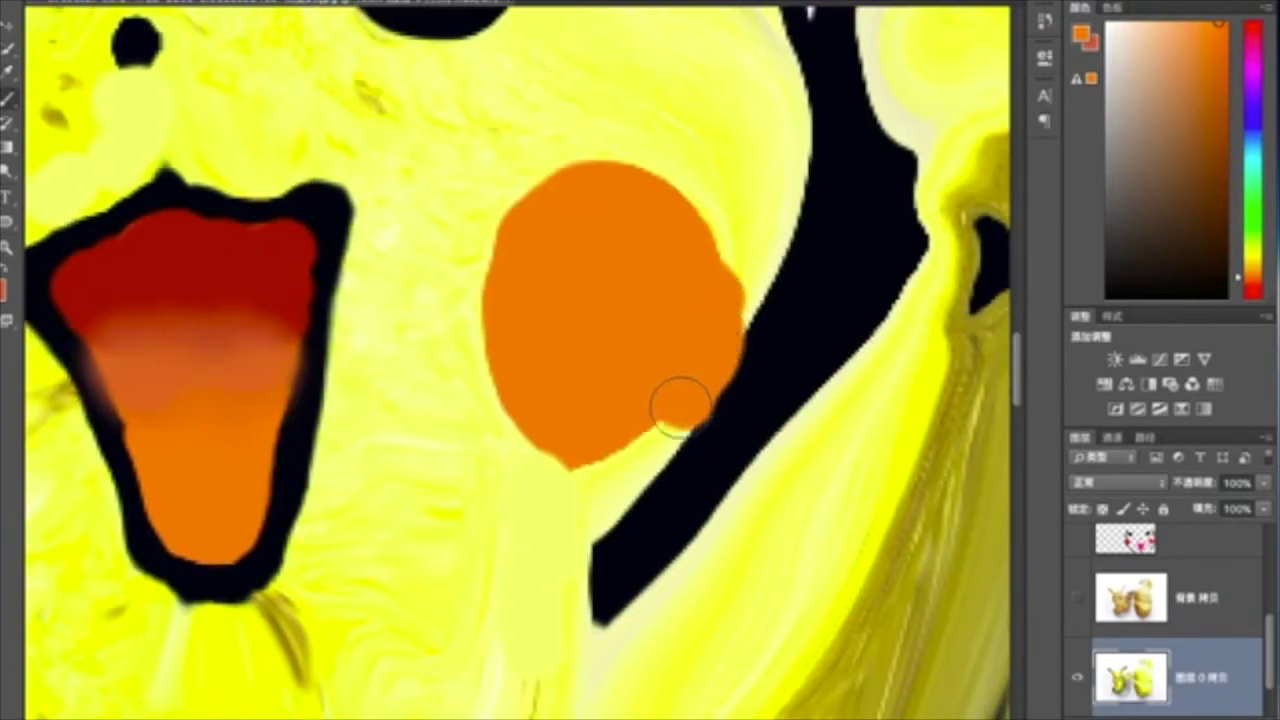
{"action": "mouse_move", "coordinate": [706, 322]}
{"action": "left_mouse_down"}
{"action": "mouse_move", "coordinate": [594, 446]}
{"action": "mouse_move", "coordinate": [714, 214]}
{"action": "mouse_move", "coordinate": [711, 320]}
{"action": "mouse_move", "coordinate": [640, 200]}
{"action": "left_mouse_up"}
{"action": "scroll", "coordinate": [650, 693], "scroll_direction": "left", "scroll_amount": 10}
{"action": "mouse_move", "coordinate": [537, 314]}
{"action": "left_mouse_down"}
{"action": "mouse_move", "coordinate": [414, 420]}
{"action": "mouse_move", "coordinate": [474, 522]}
{"action": "mouse_move", "coordinate": [457, 523]}
{"action": "left_mouse_up"}
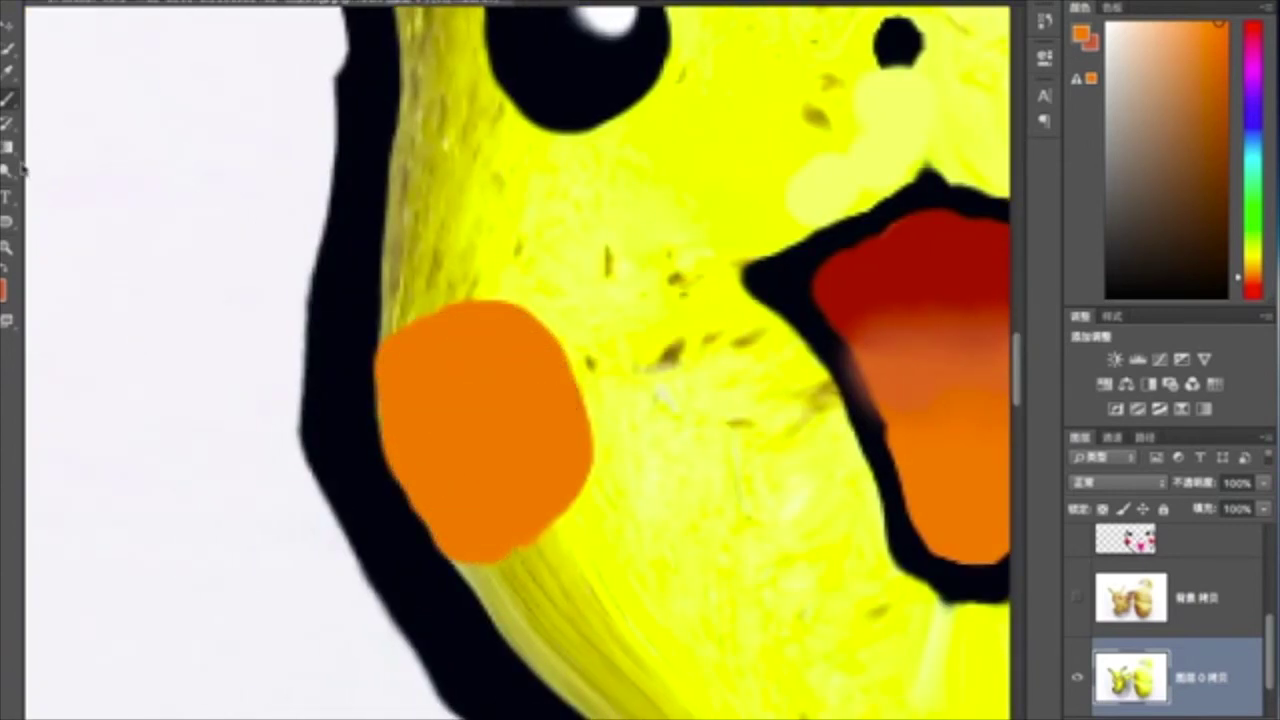
Step: Thicken the black outlines along the mouth's left side and beside the right cheek
{"action": "scroll", "coordinate": [851, 449], "scroll_direction": "down", "scroll_amount": 1}
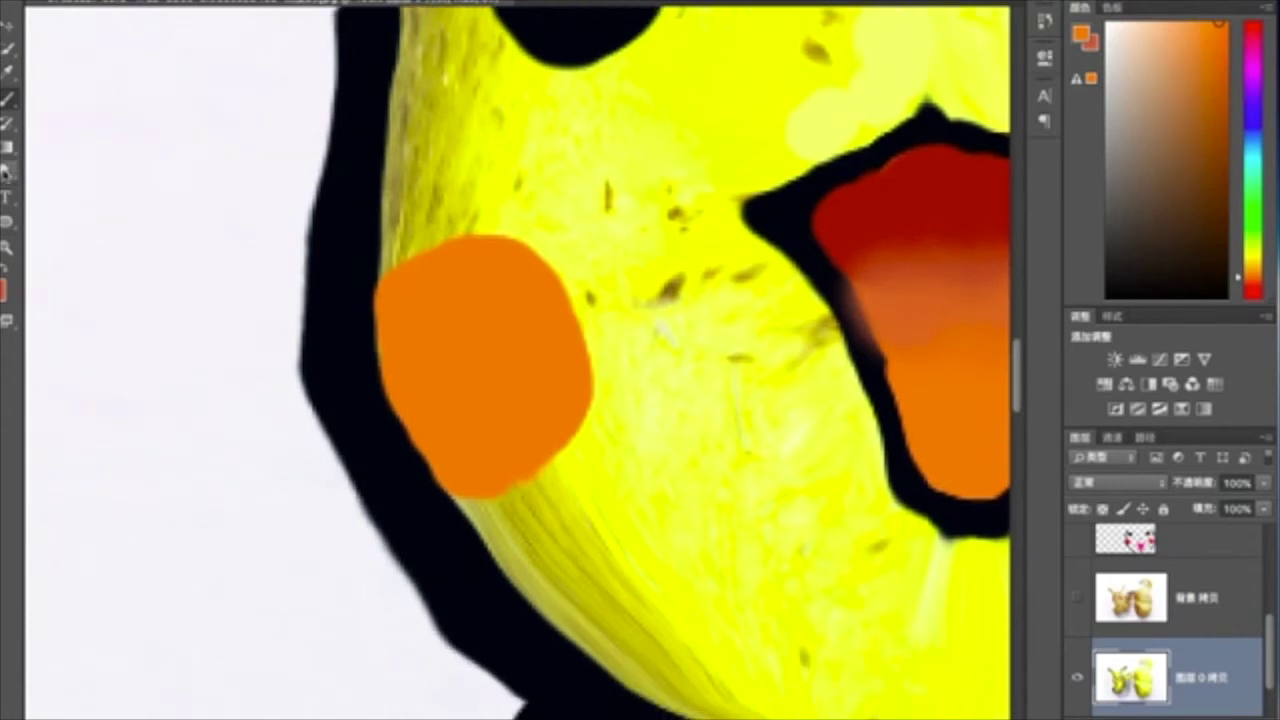
{"action": "left_click", "coordinate": [5, 290]}
{"action": "left_click", "coordinate": [820, 123]}
{"action": "right_click", "coordinate": [154, 203]}
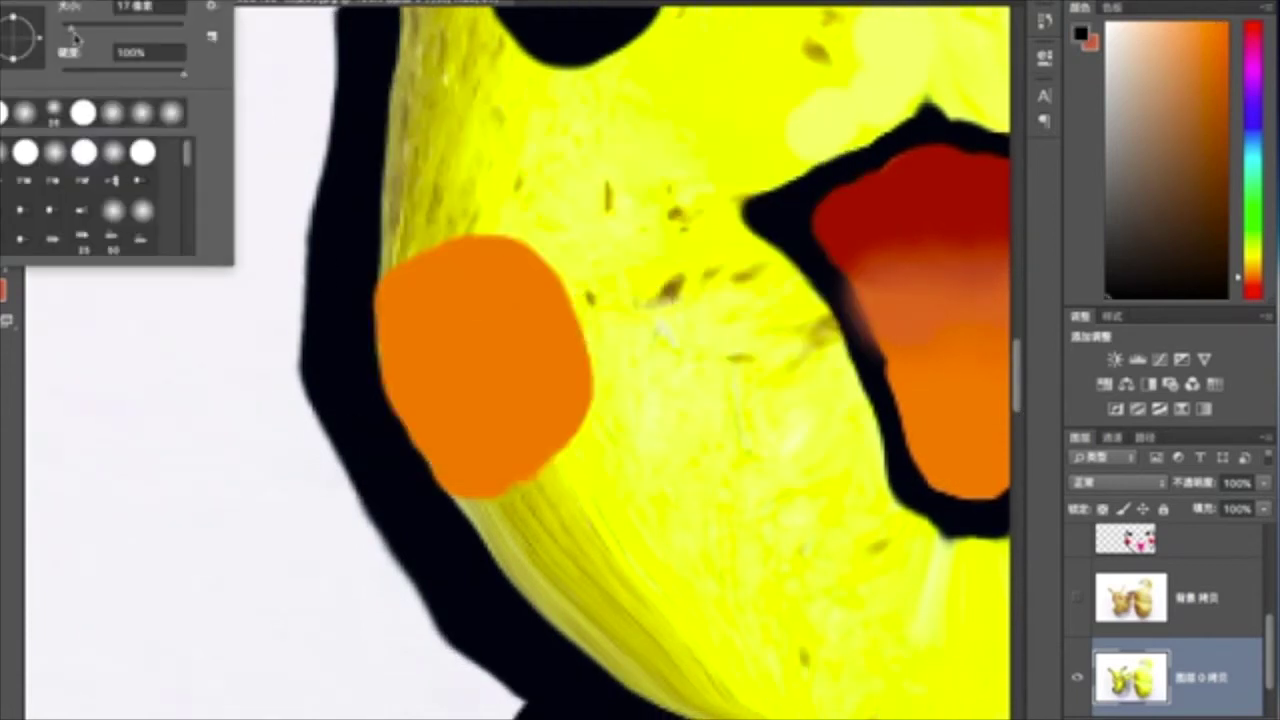
{"action": "left_click", "coordinate": [858, 350]}
{"action": "left_click_drag", "start_coordinate": [862, 325], "coordinate": [896, 429]}
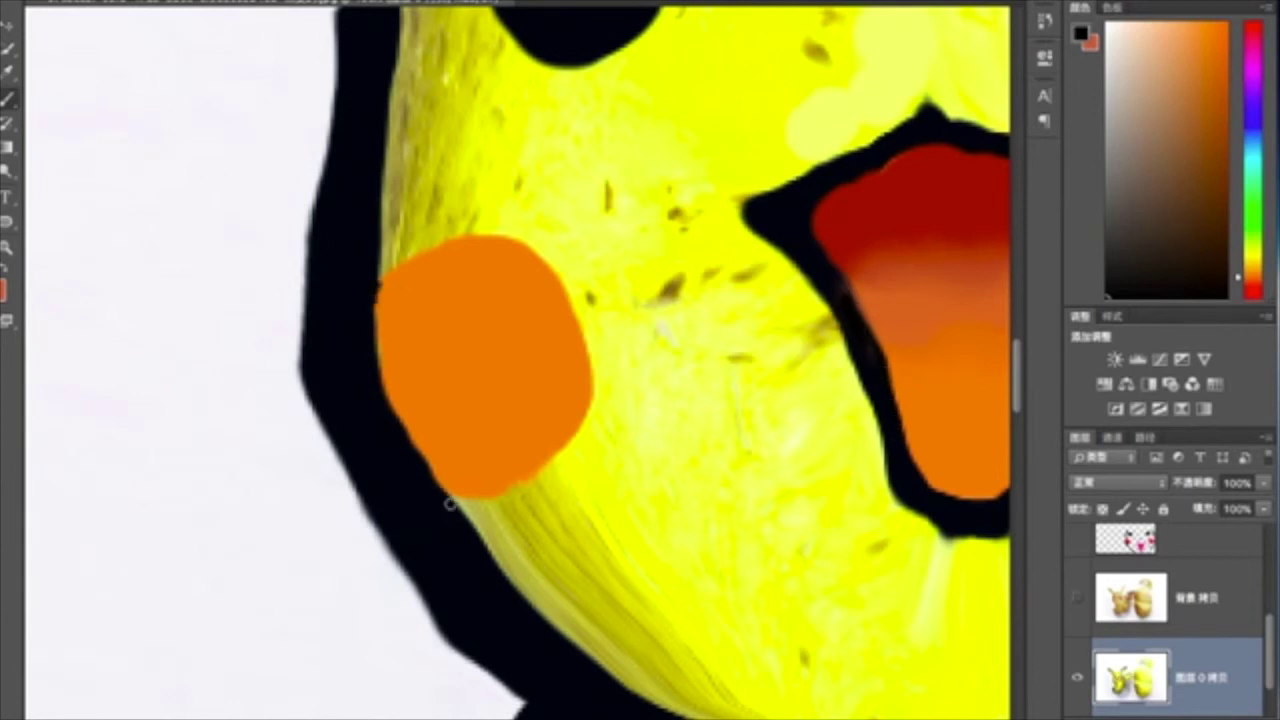
{"action": "scroll", "coordinate": [667, 584], "scroll_direction": "right", "scroll_amount": 5}
{"action": "scroll", "coordinate": [700, 480], "scroll_direction": "right", "scroll_amount": 5}
{"action": "mouse_move", "coordinate": [676, 318]}
{"action": "left_mouse_down"}
{"action": "mouse_move", "coordinate": [600, 423]}
{"action": "mouse_move", "coordinate": [538, 545]}
{"action": "left_mouse_up"}
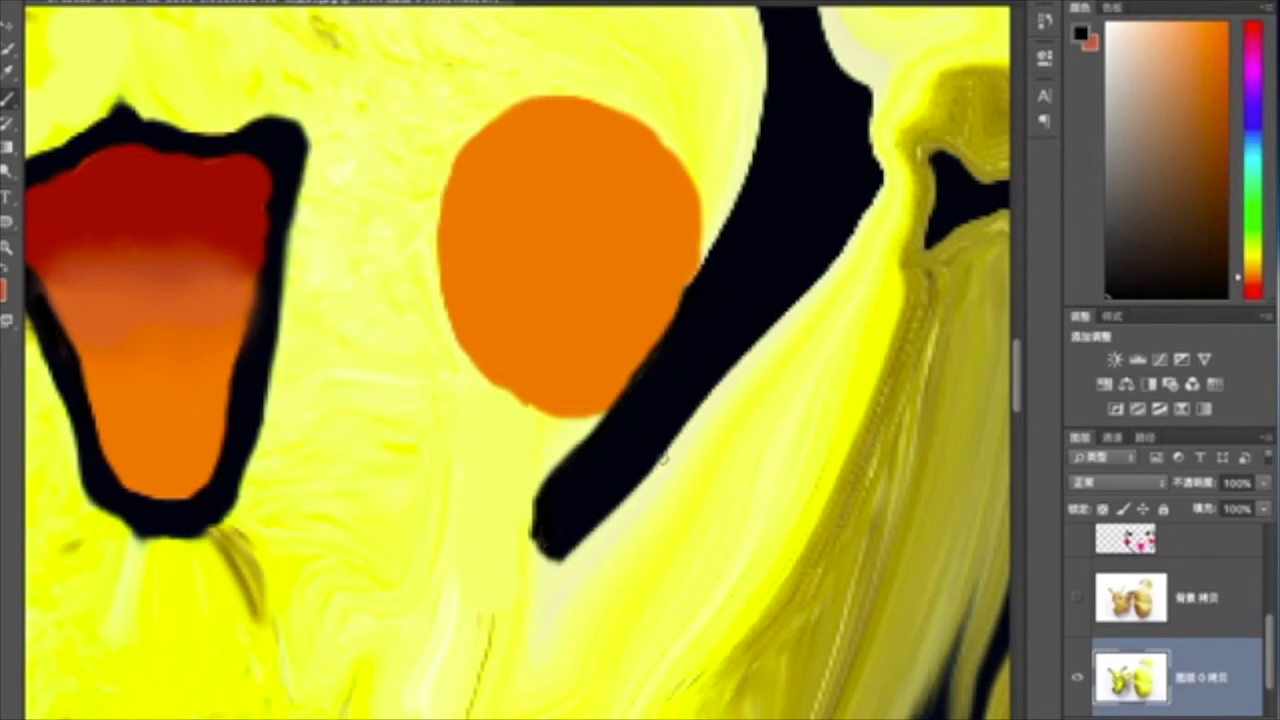
{"action": "right_click", "coordinate": [210, 227]}
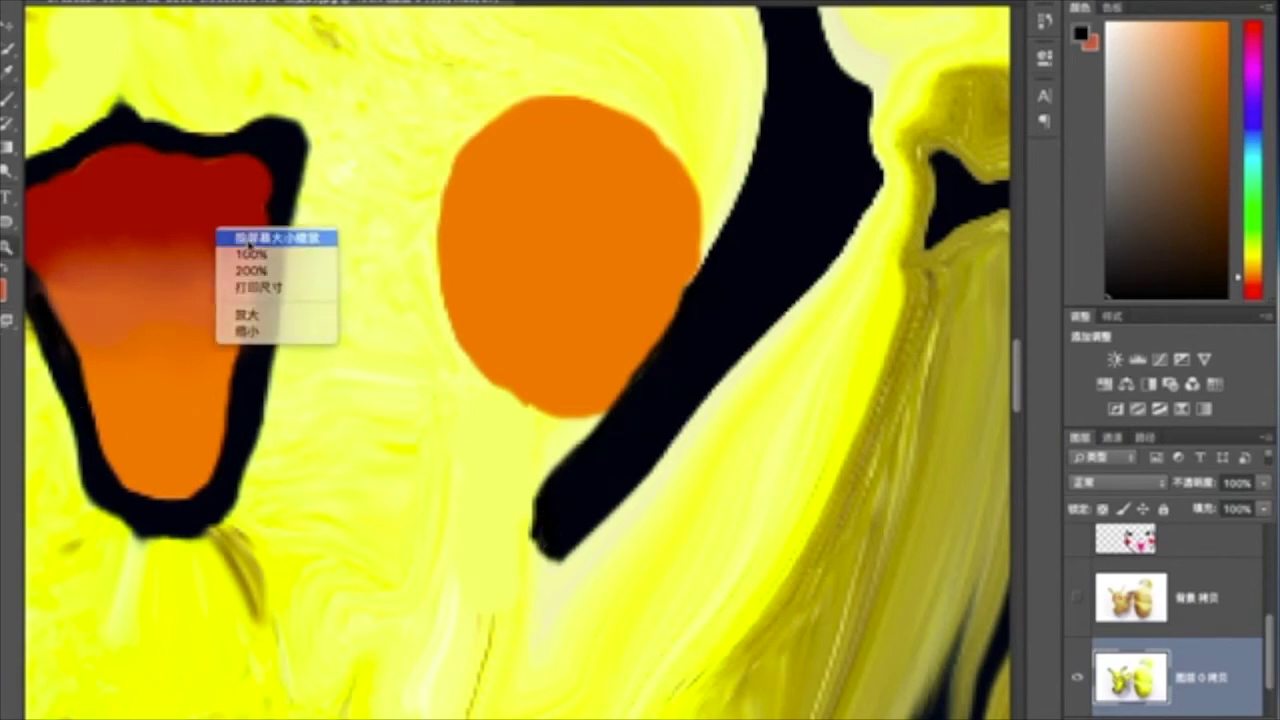
{"action": "left_click", "coordinate": [260, 238]}
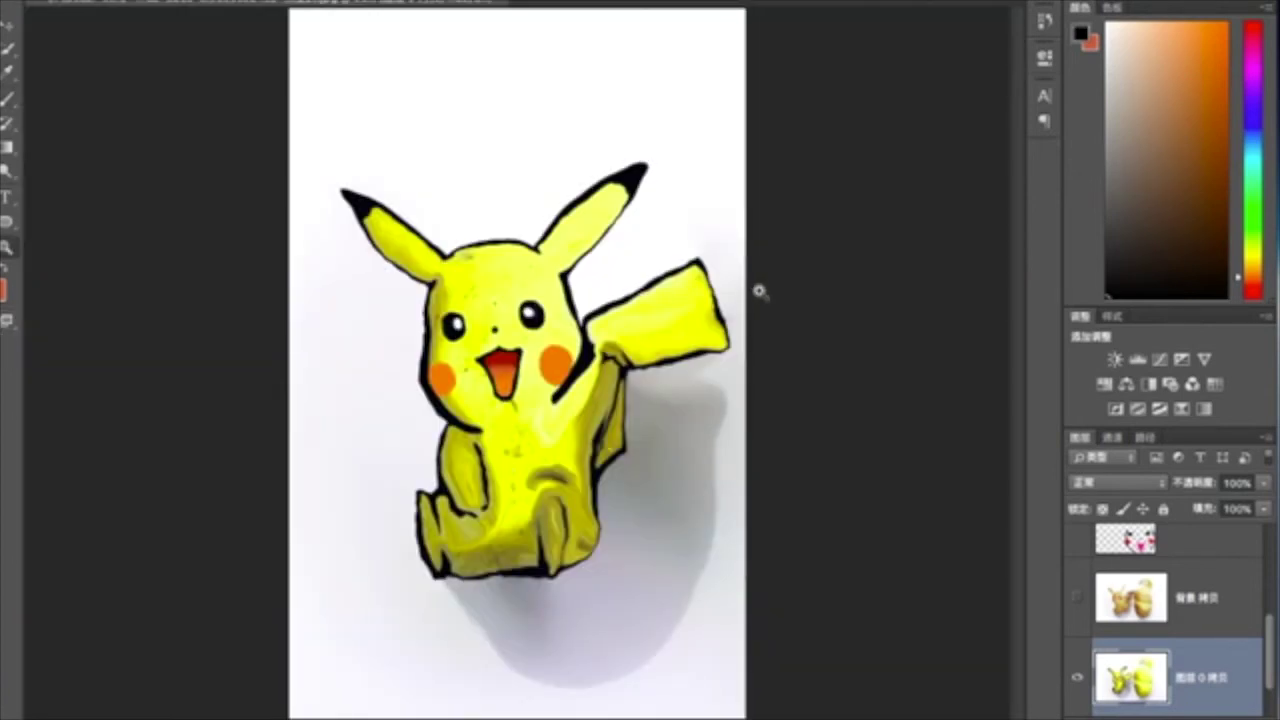
Step: Zoom into the face and darken the left eye's right edge with a thin stroke
{"action": "right_click", "coordinate": [403, 314]}
{"action": "left_click", "coordinate": [530, 337]}
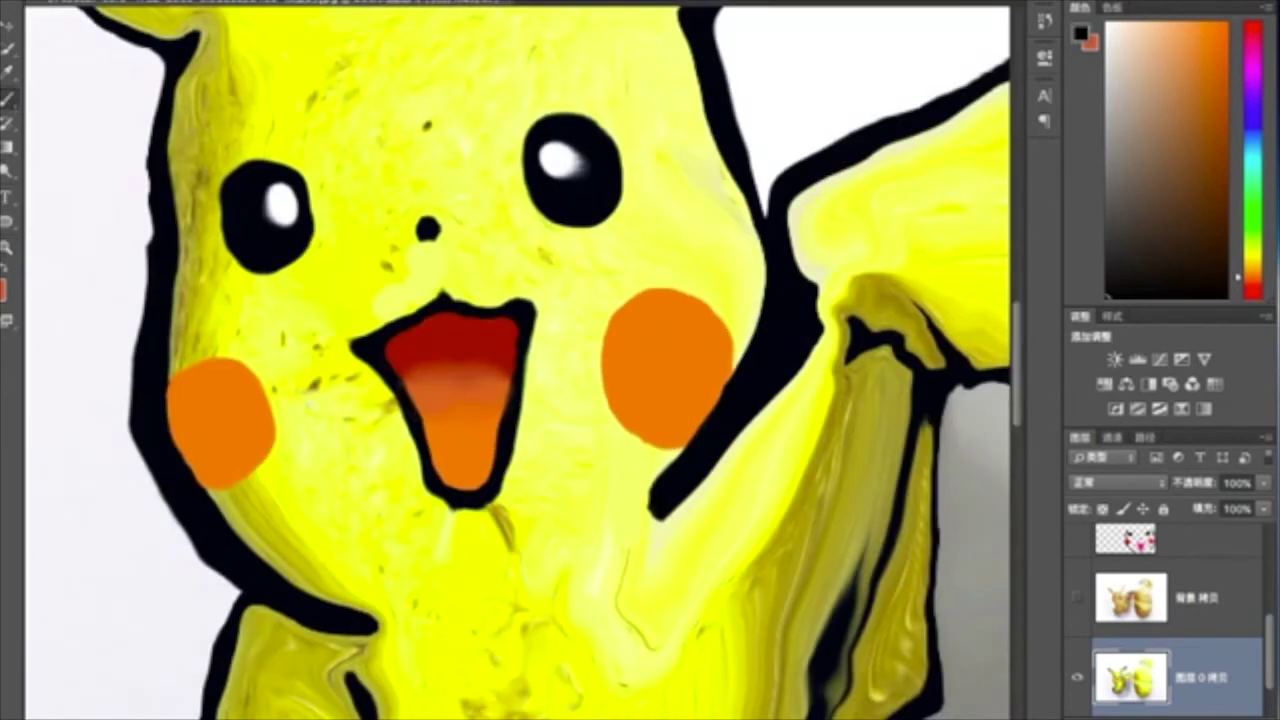
{"action": "left_click", "coordinate": [809, 127]}
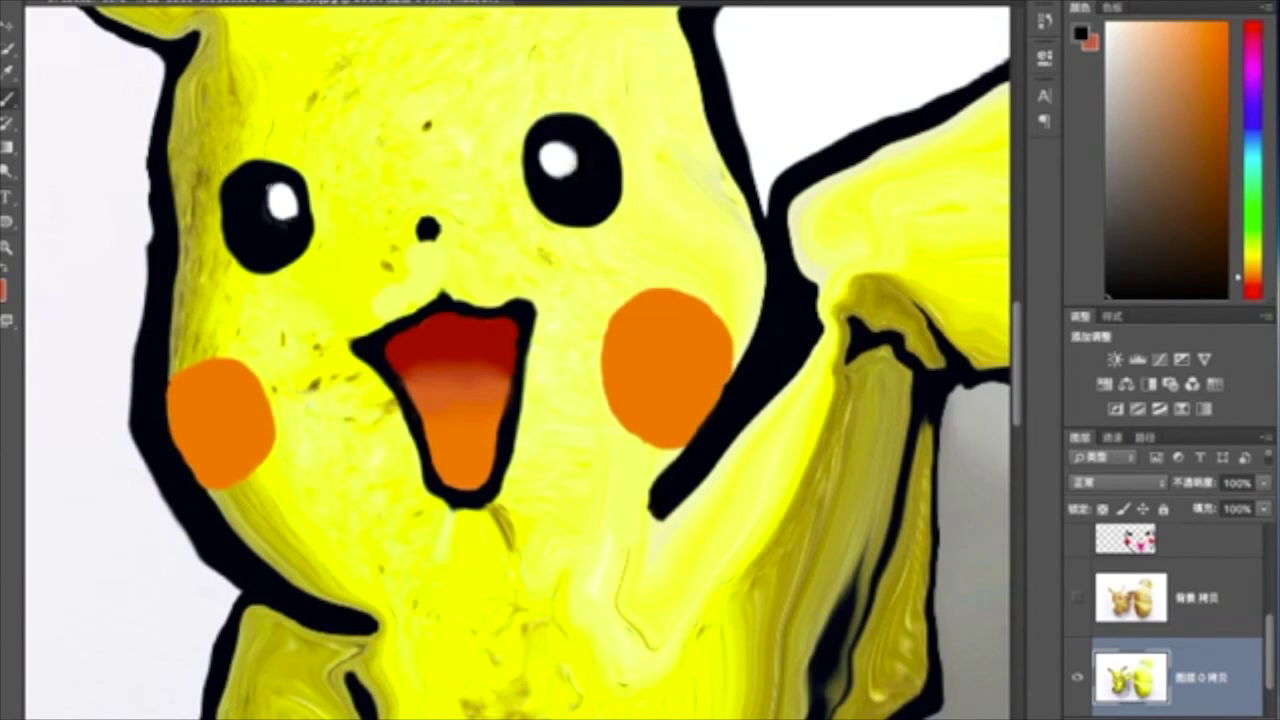
{"action": "right_click", "coordinate": [252, 212]}
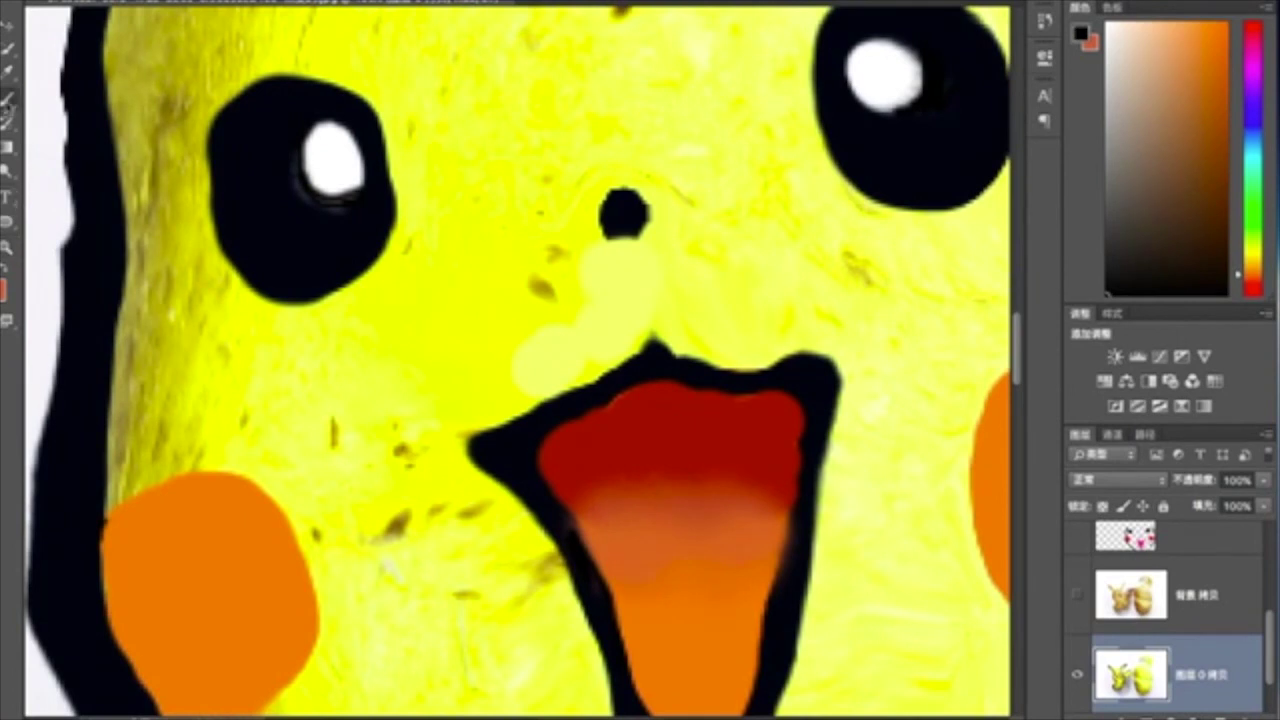
{"action": "left_click_drag", "start_coordinate": [387, 158], "coordinate": [388, 195]}
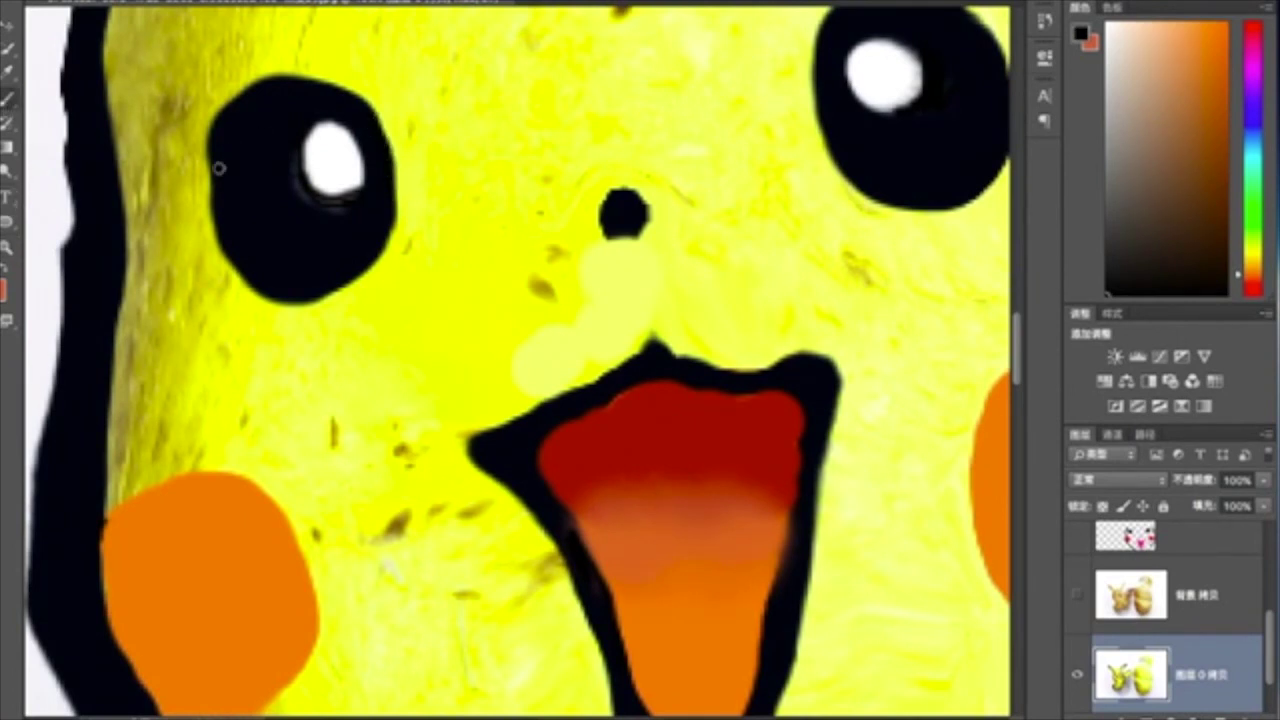